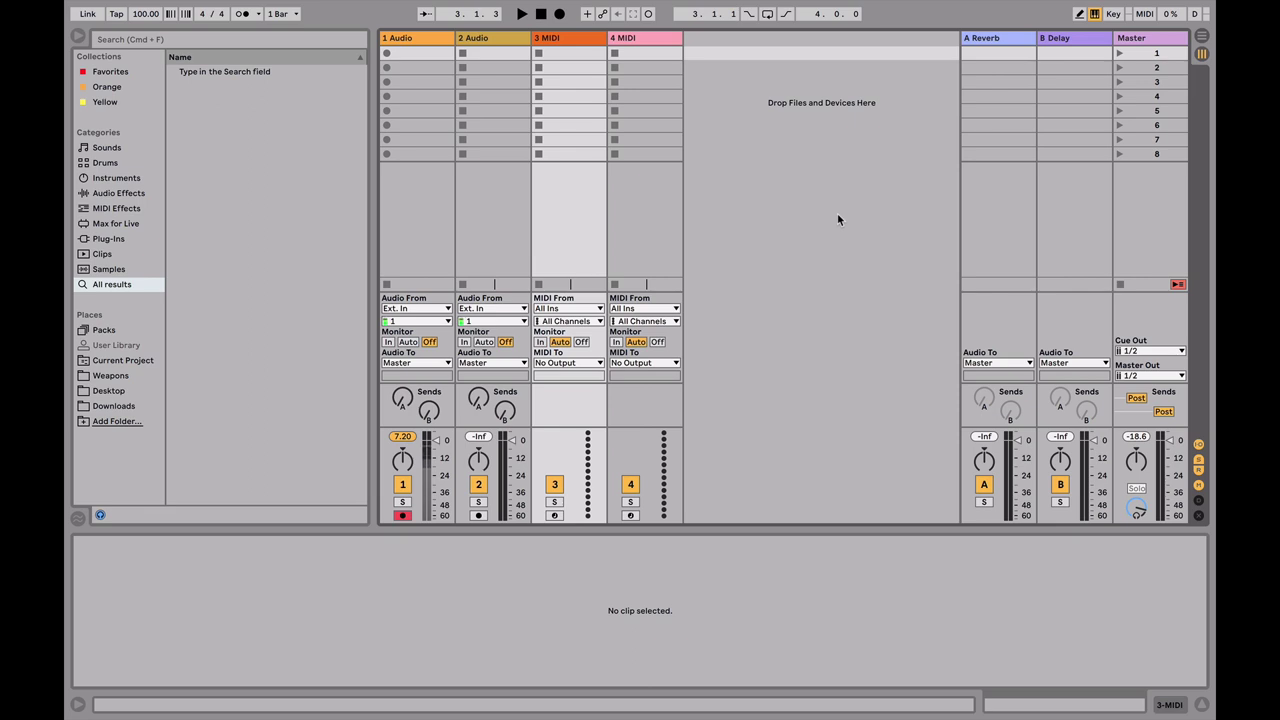
Step: View the track layout in Arrangement View, and return to Session View
key(Tab)
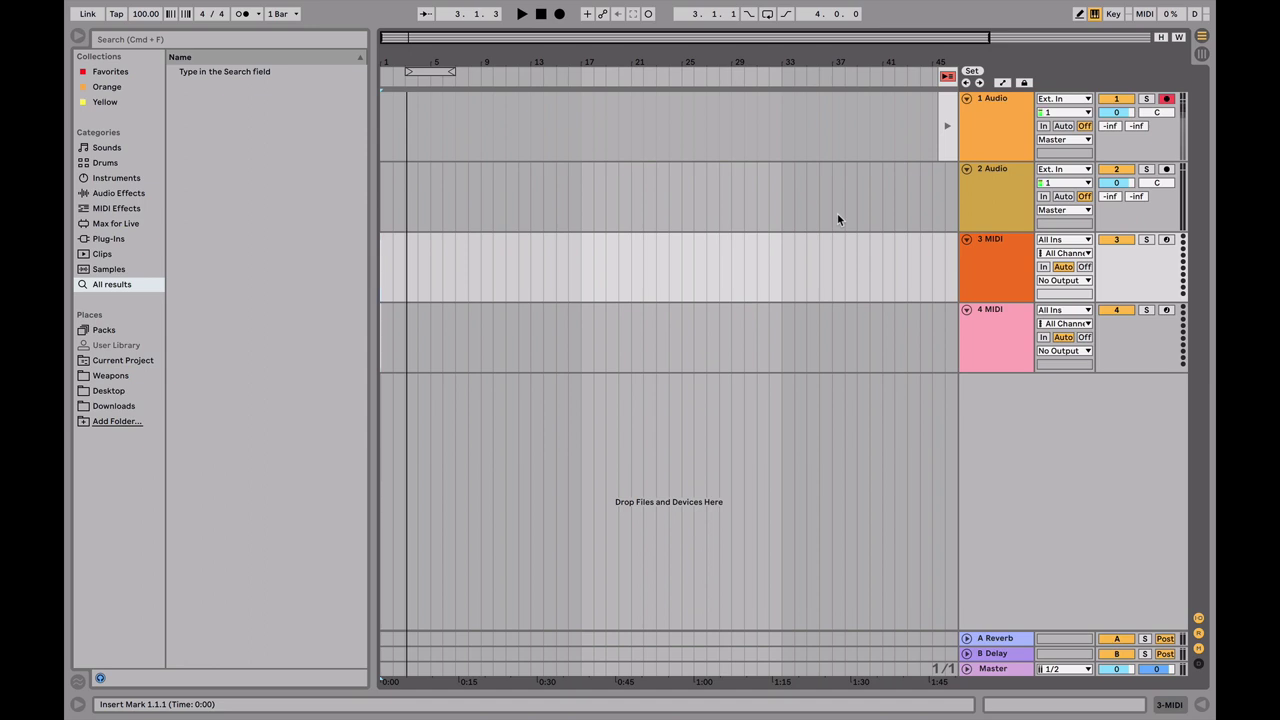
key(Tab)
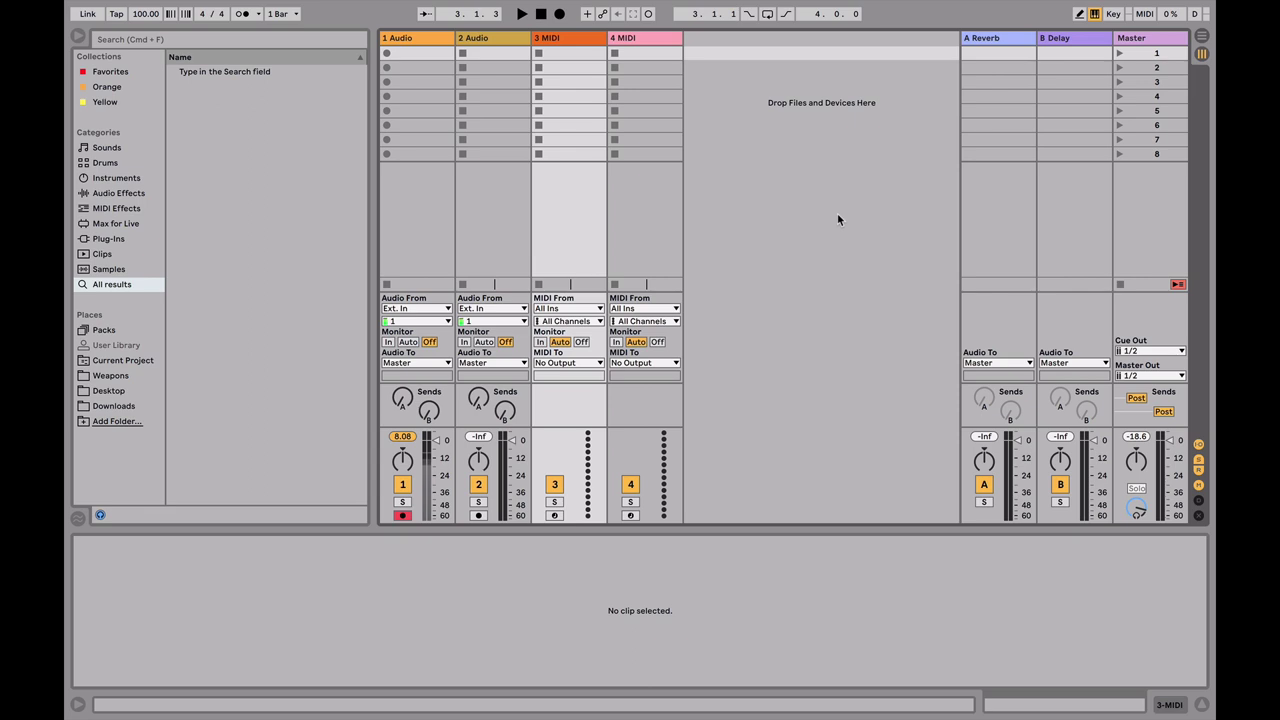
Step: Review the available audio input and output devices in the audio preferences, and close the preferences
mouse_move(316, 9)
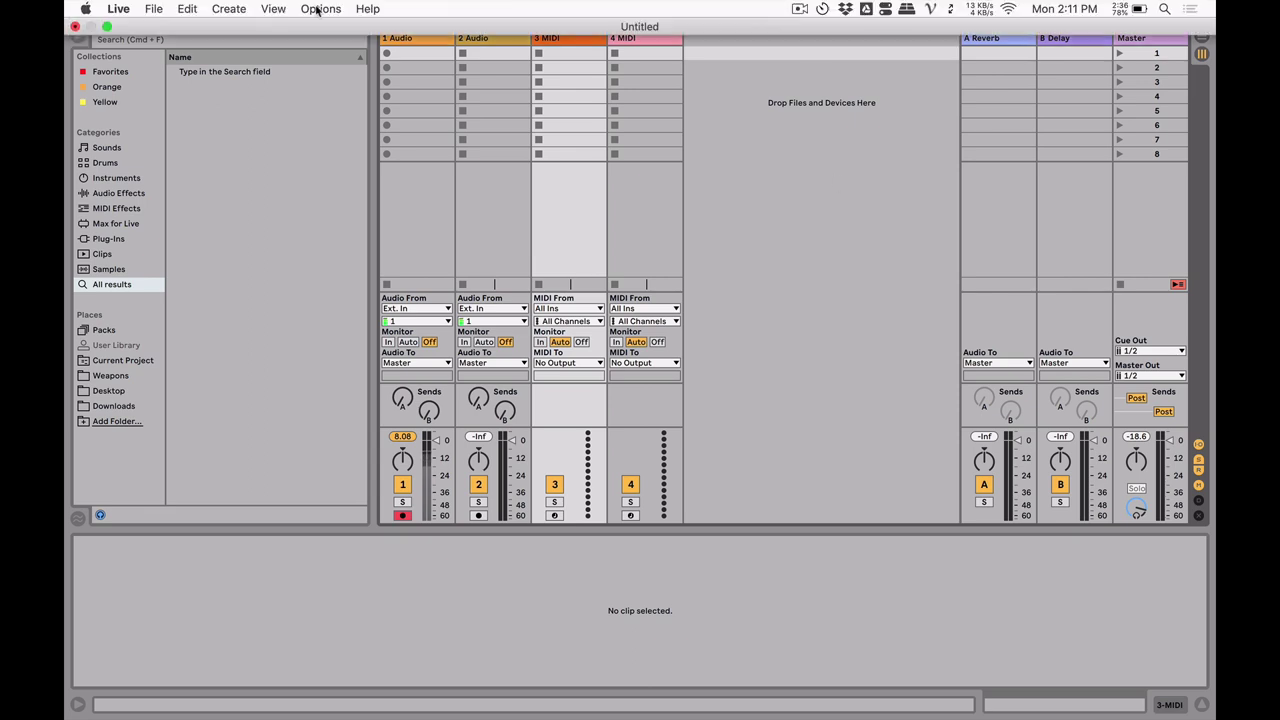
click(119, 9)
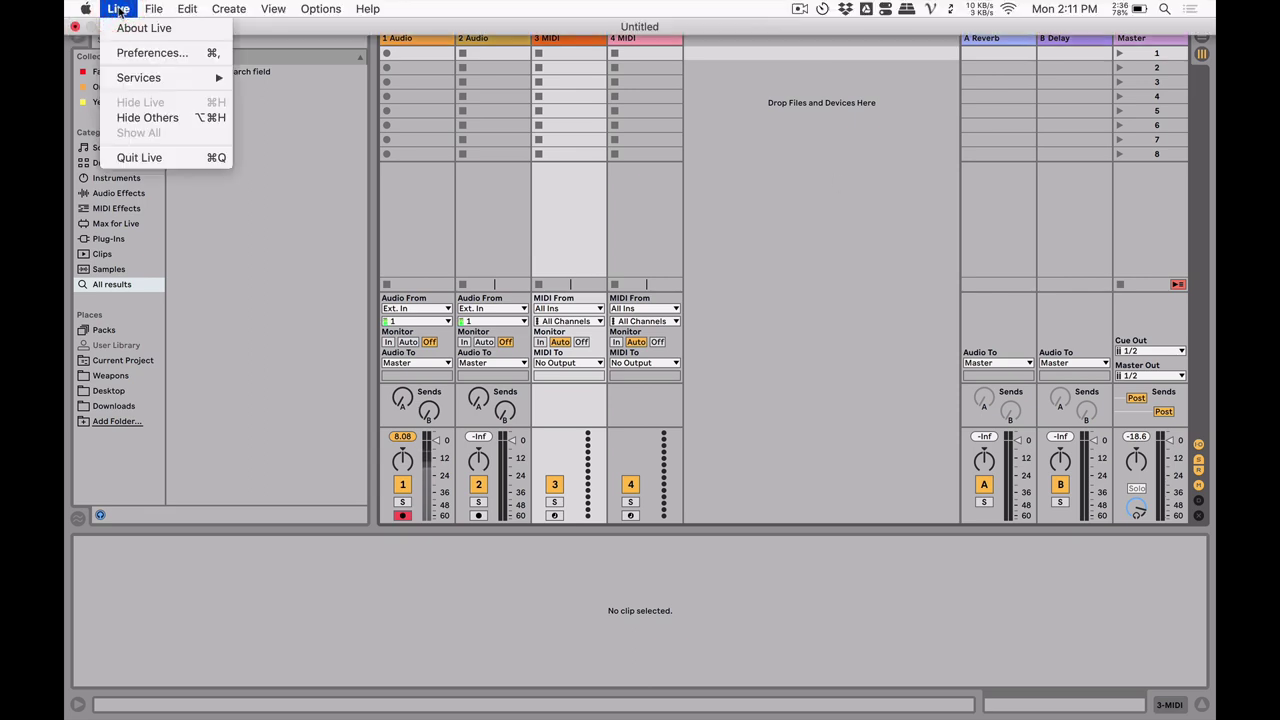
click(145, 58)
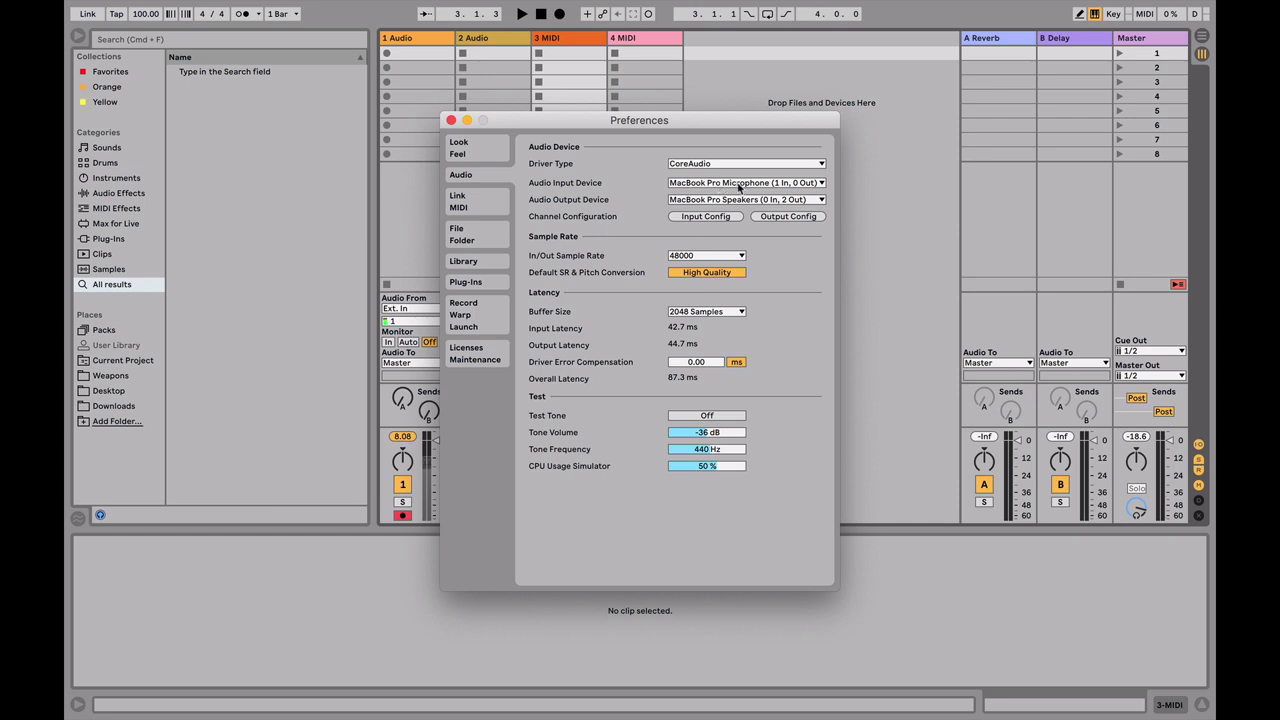
click(774, 186)
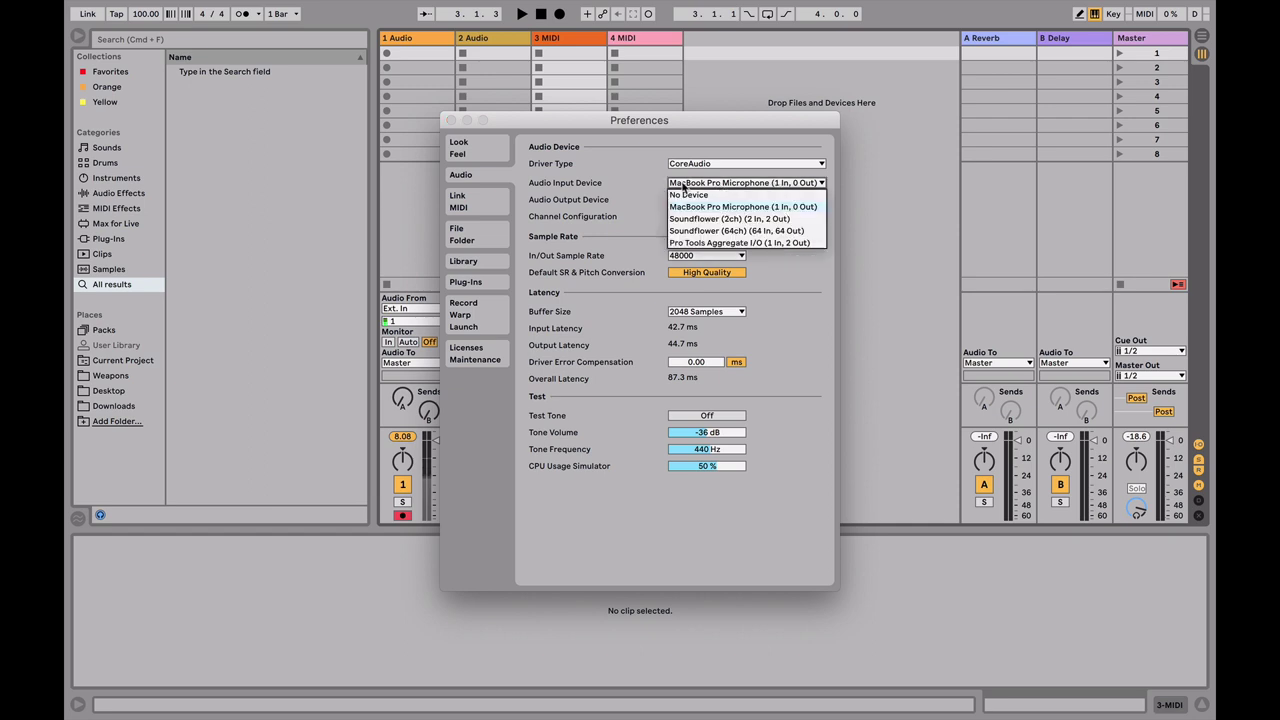
click(646, 208)
click(684, 202)
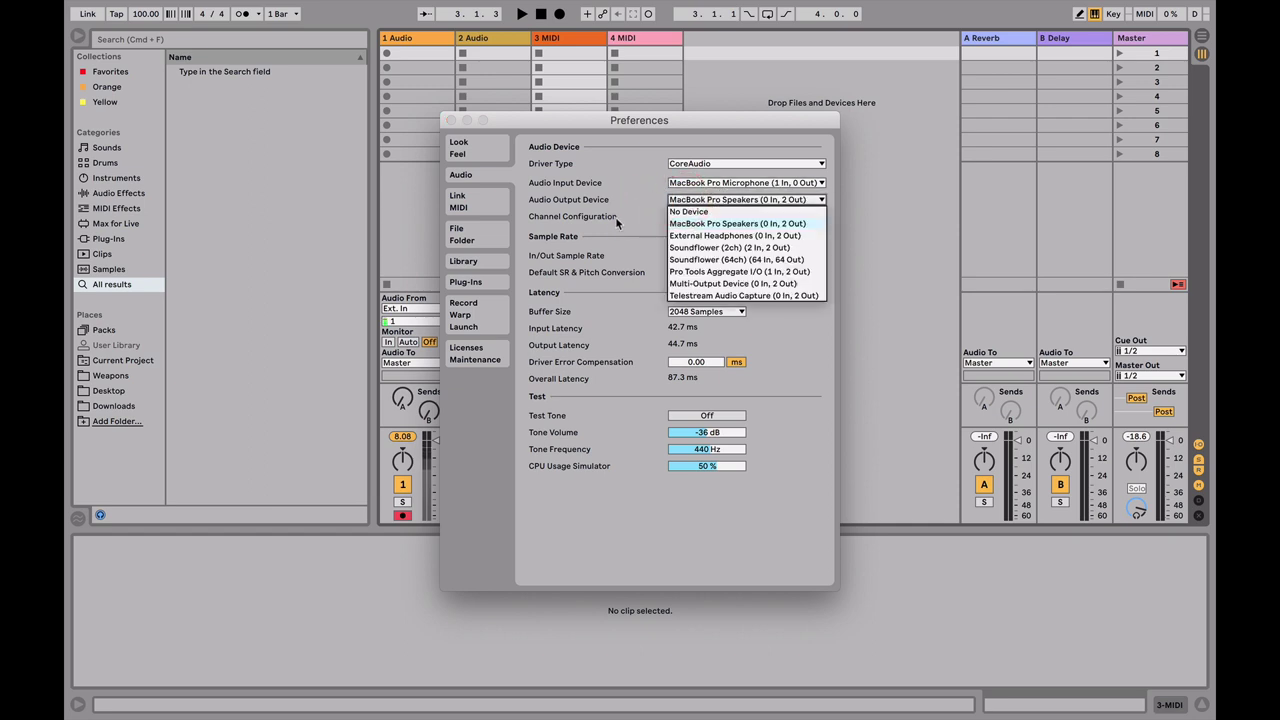
click(641, 224)
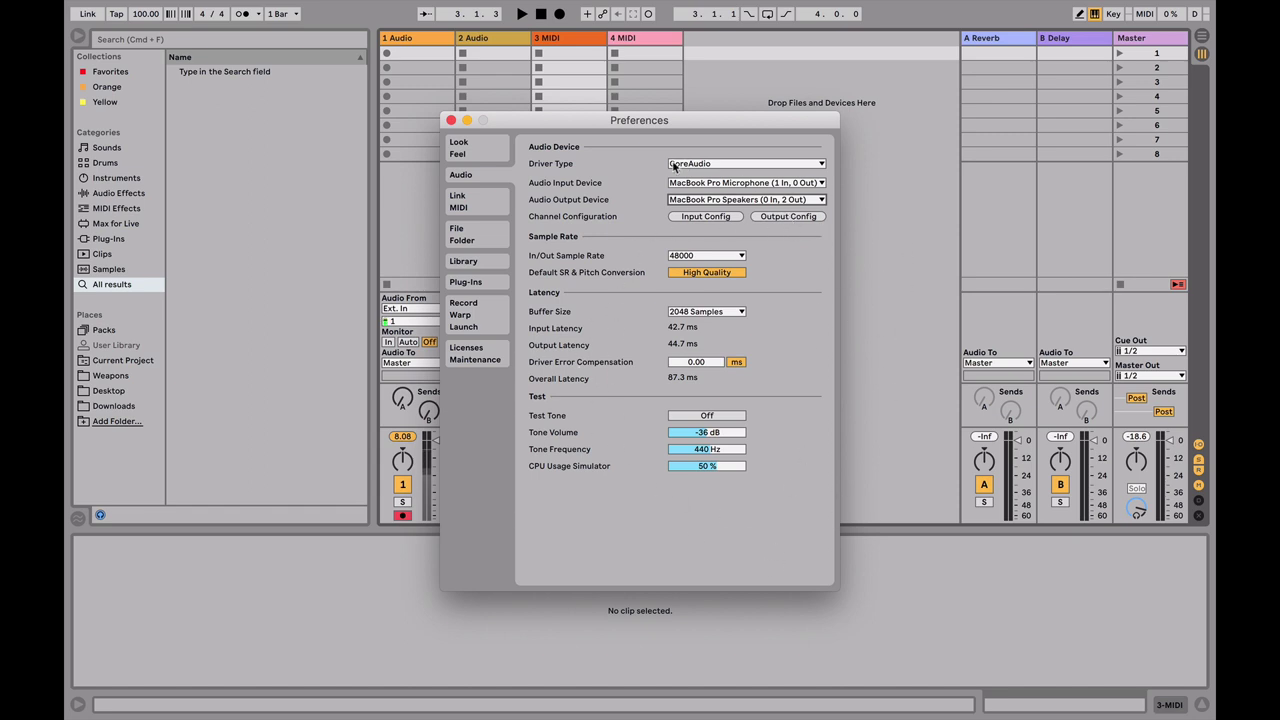
click(448, 120)
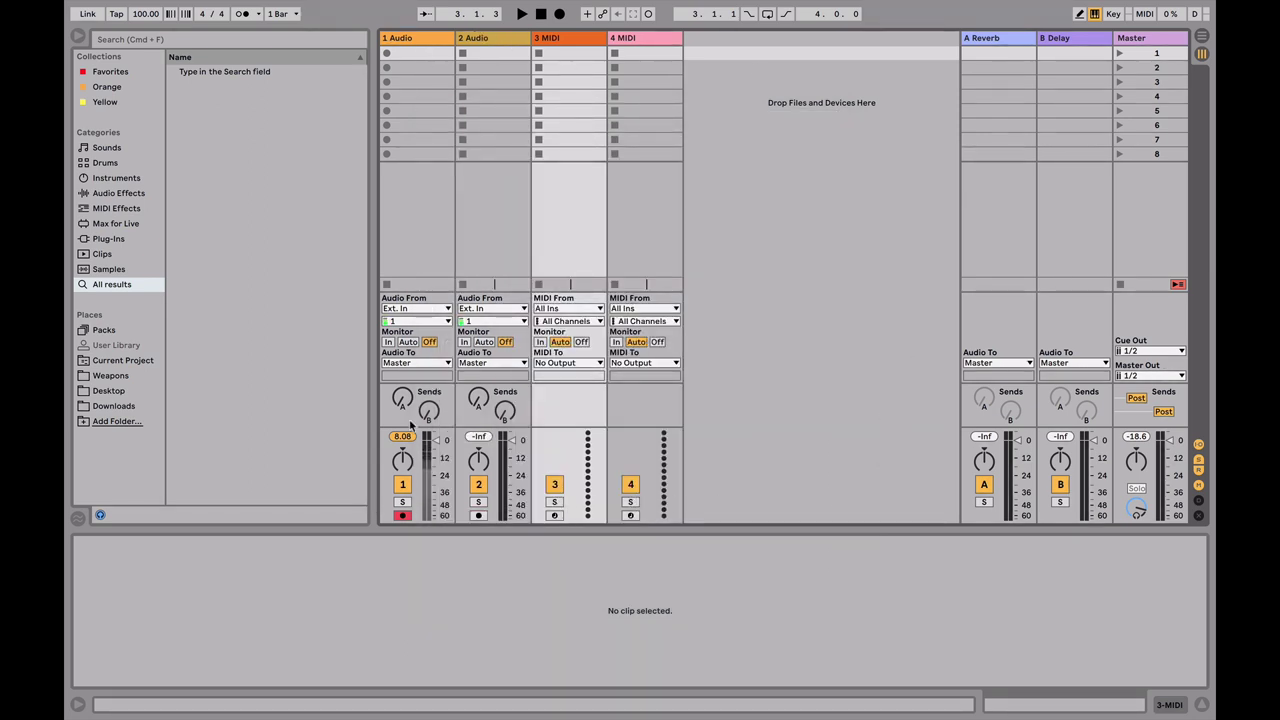
Step: Insert an empty MIDI clip in the first slot of the 3 MIDI track
click(411, 38)
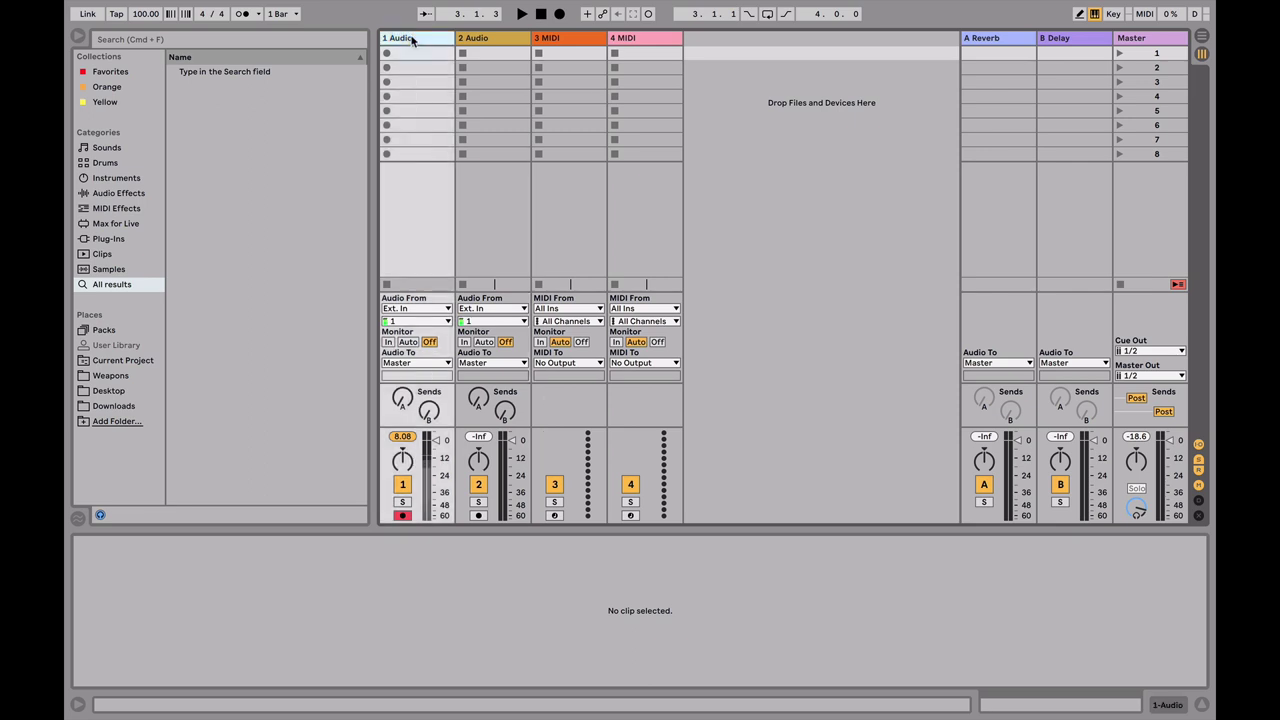
click(578, 40)
click(415, 36)
click(566, 40)
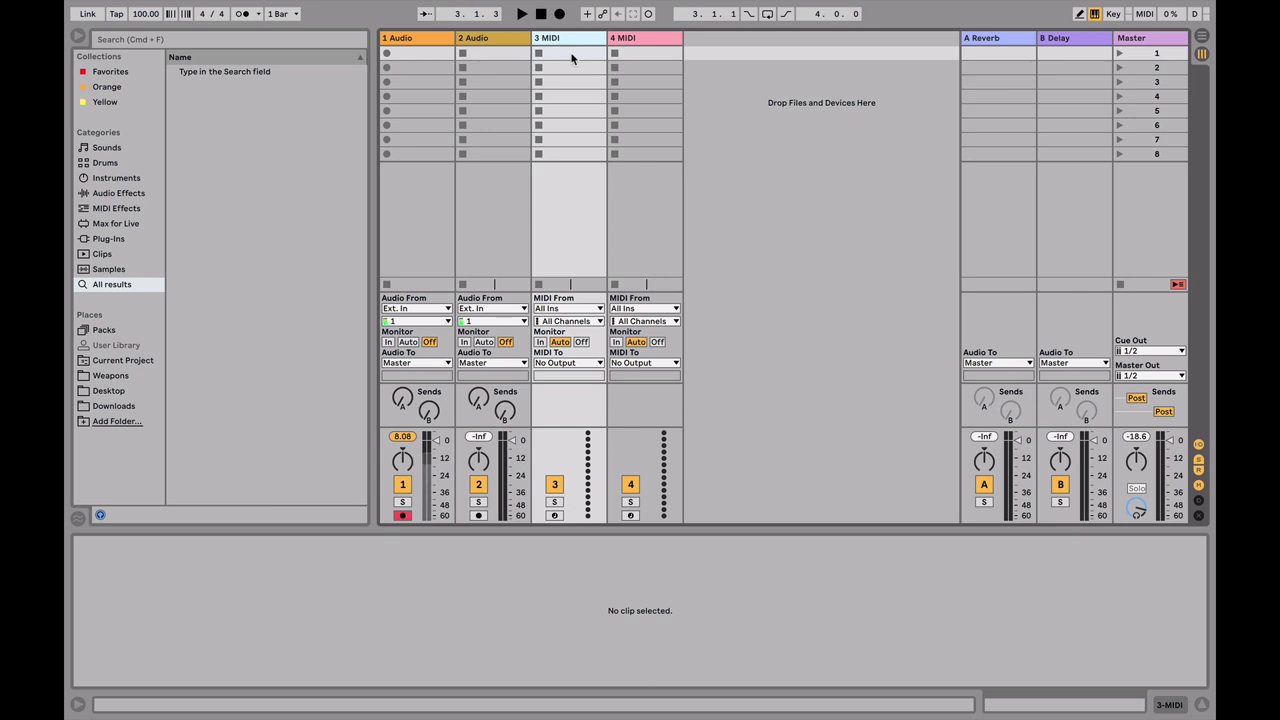
right_click(572, 58)
click(615, 74)
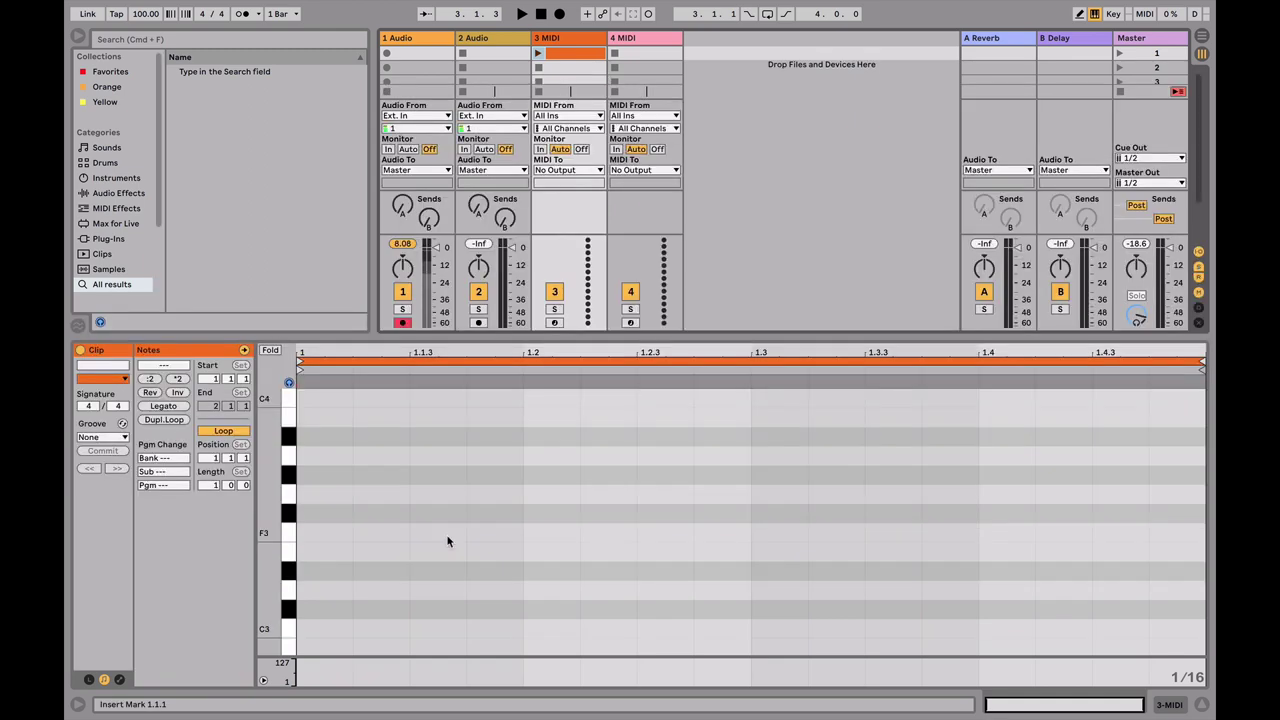
Step: Draw sixteenth notes in the clip: C3 at 1.1.1, 1.1.3 and 1.2.1, D#3 at 1.2.4, G3 at 1.3.3 and 1.4.3
mouse_move(280, 466)
mouse_down()
mouse_move(240, 466)
mouse_move(280, 466)
mouse_up()
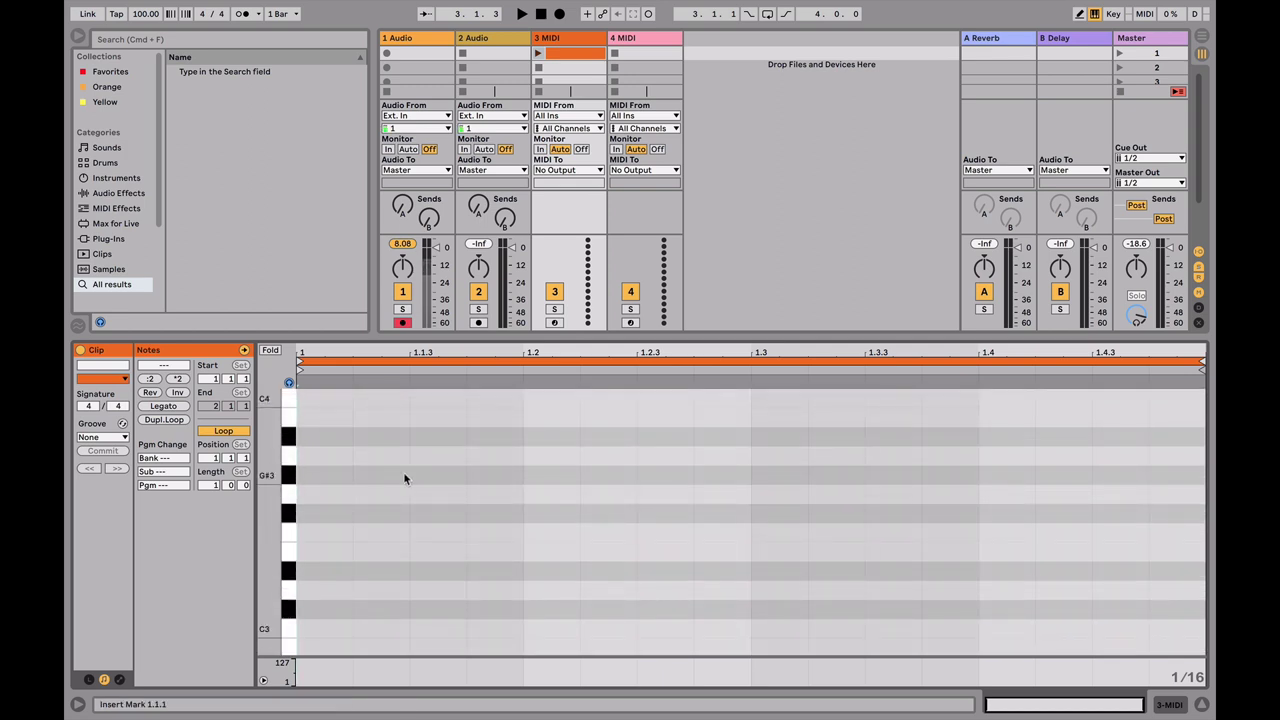
double_click(325, 627)
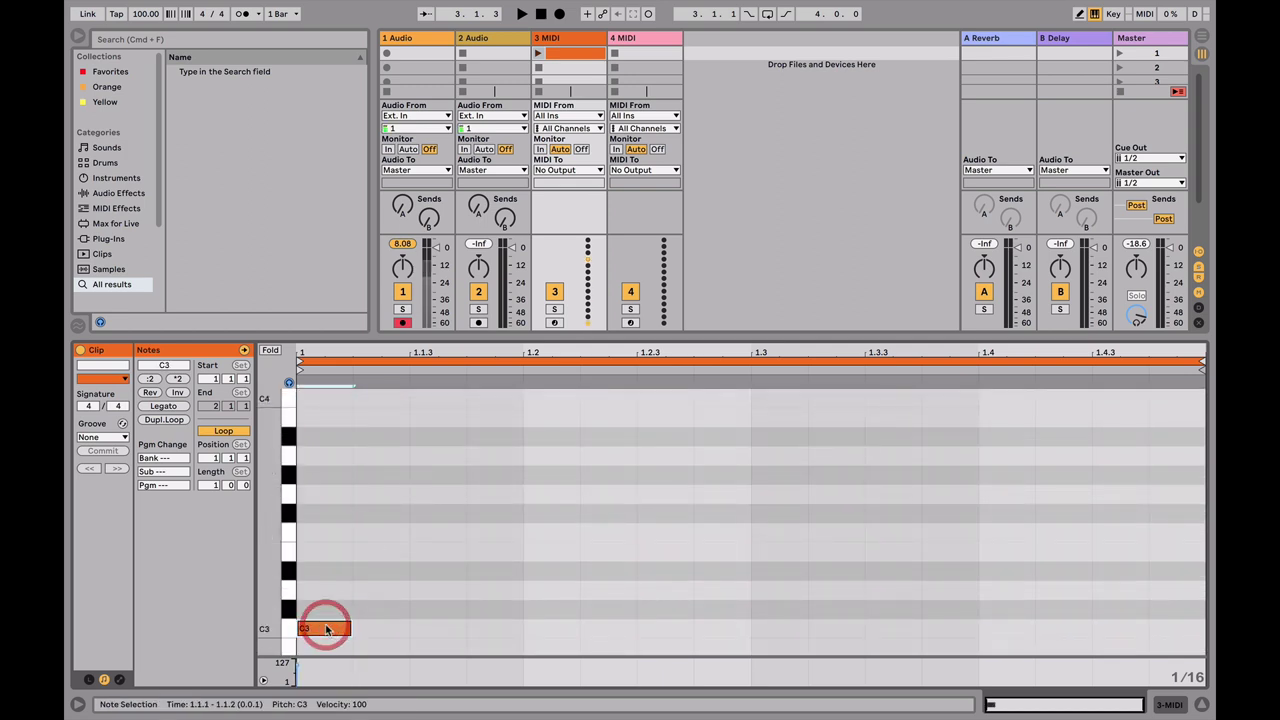
double_click(445, 630)
double_click(535, 629)
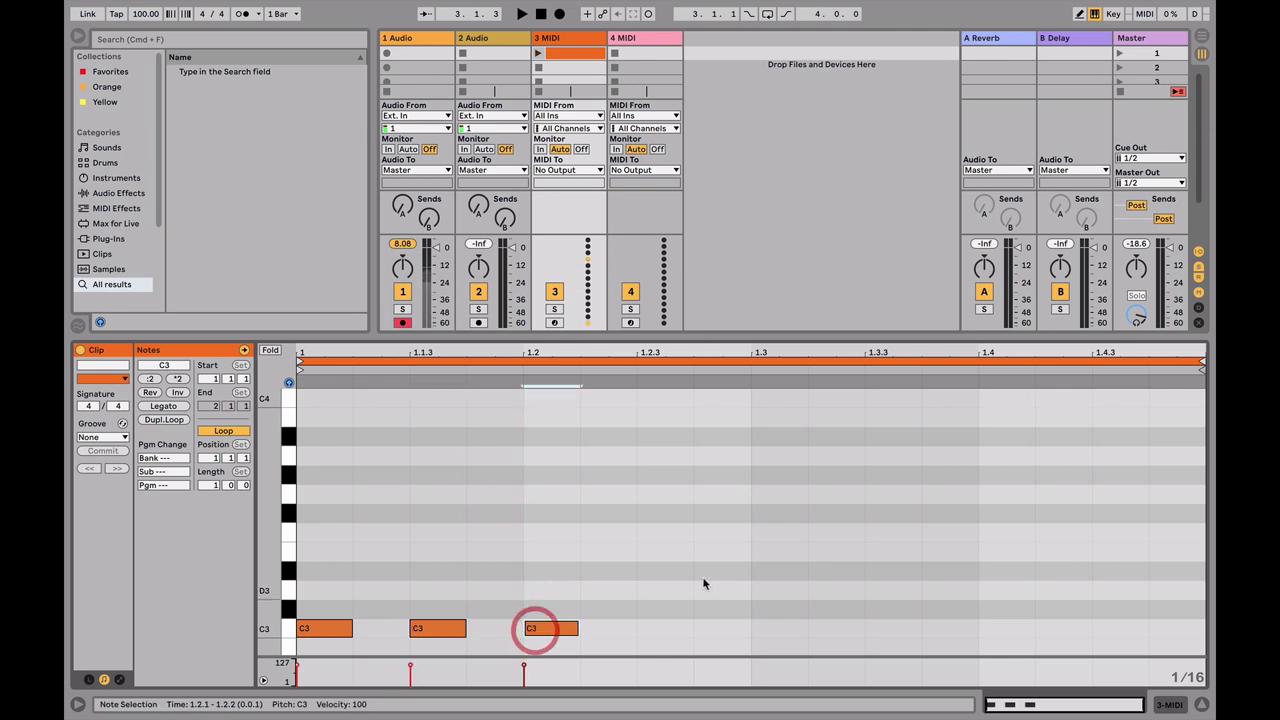
double_click(702, 572)
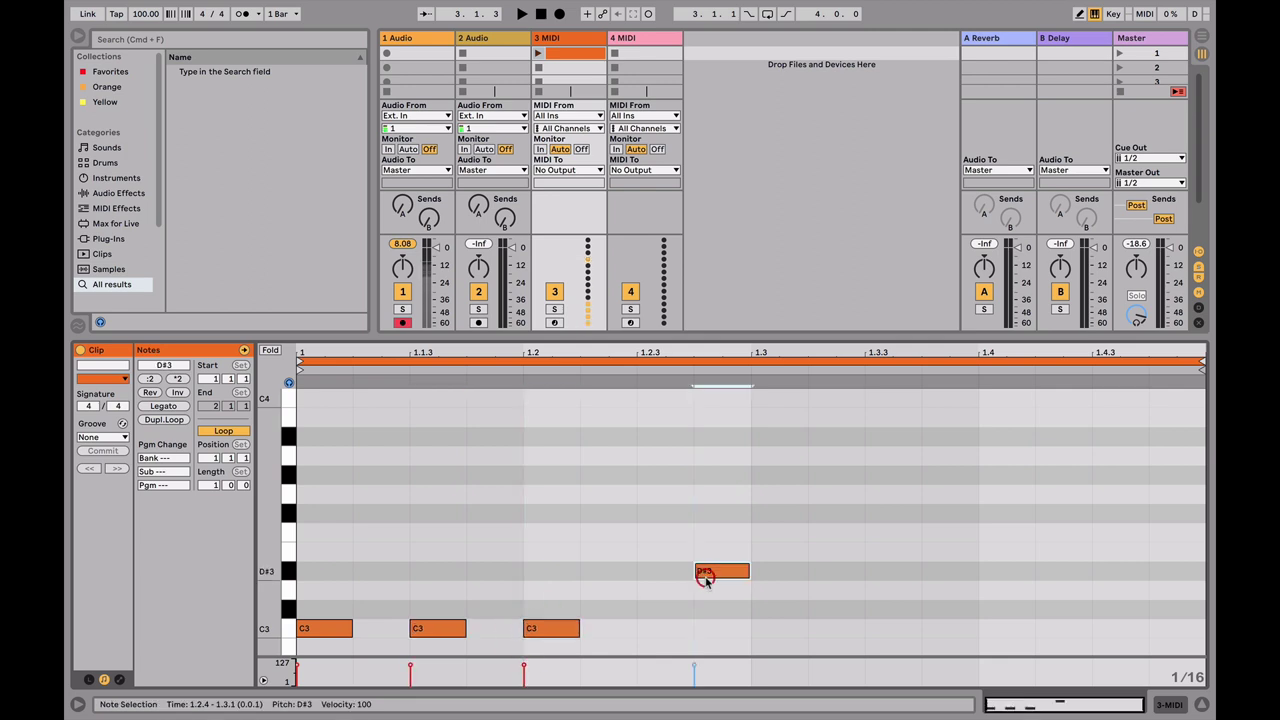
double_click(1111, 491)
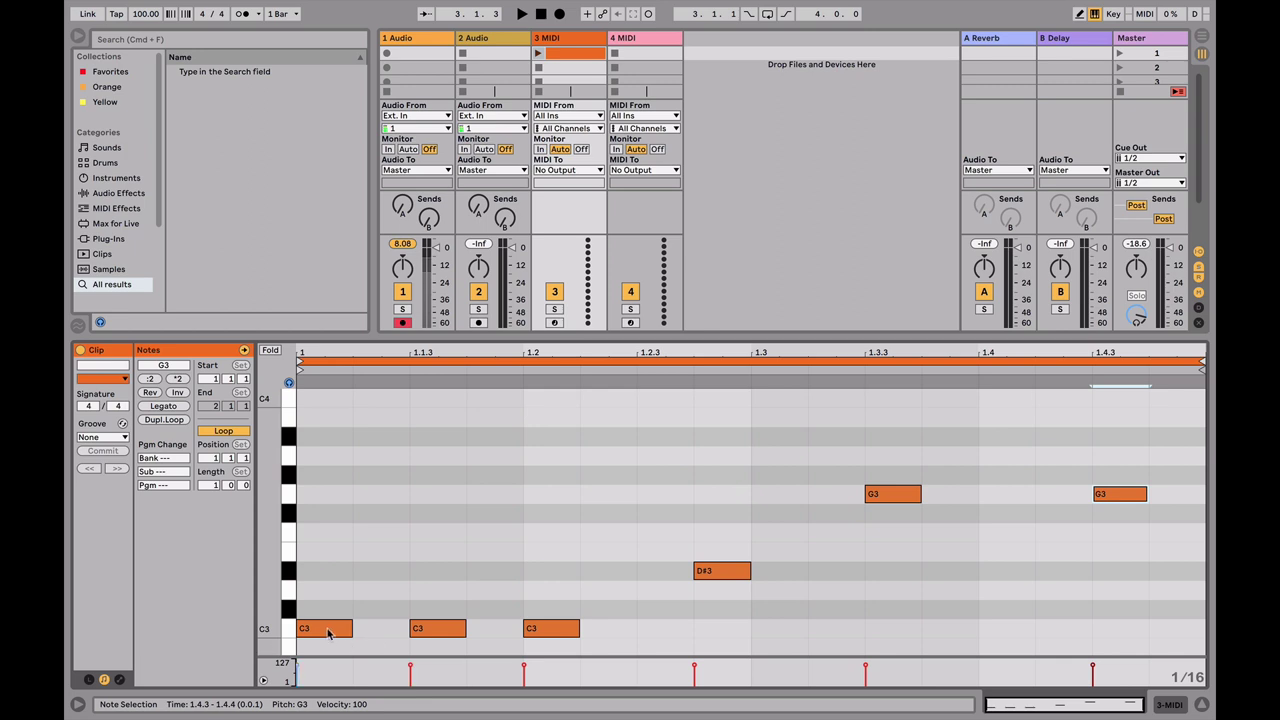
Step: Move the first C3 note up to F3, and launch the clip briefly before stopping playback
drag(328, 630, 331, 540)
click(326, 438)
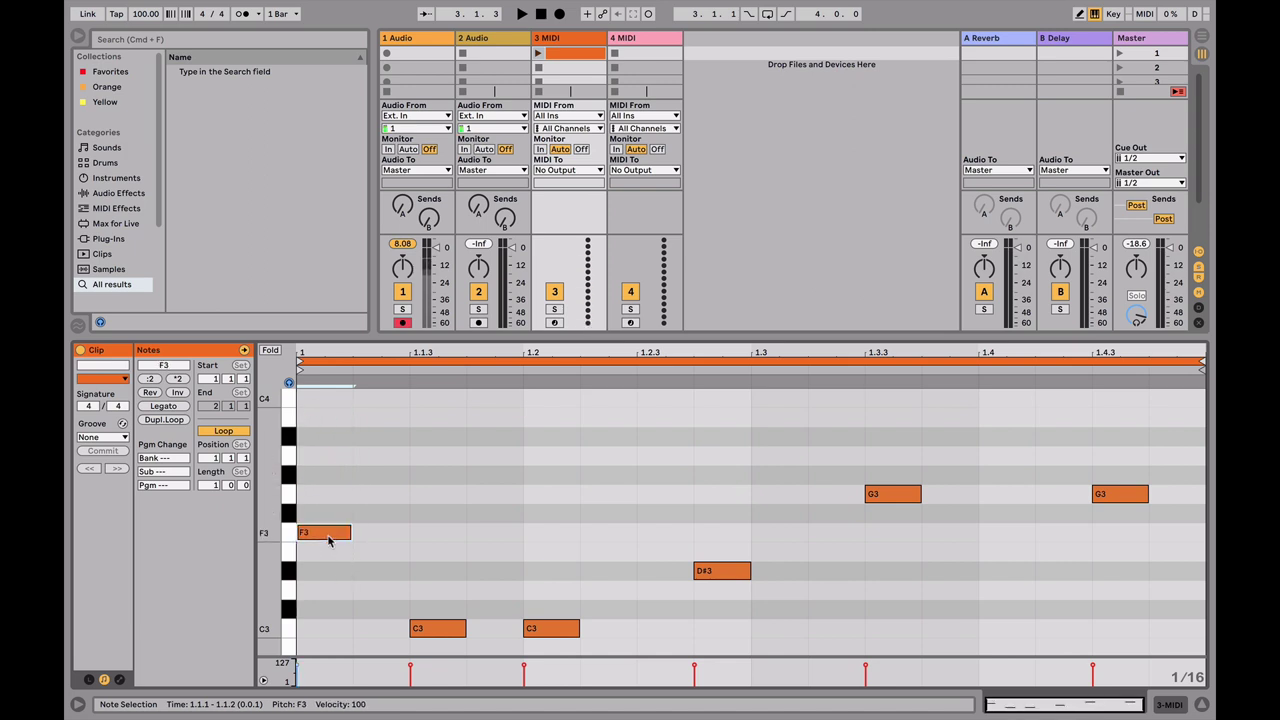
click(537, 53)
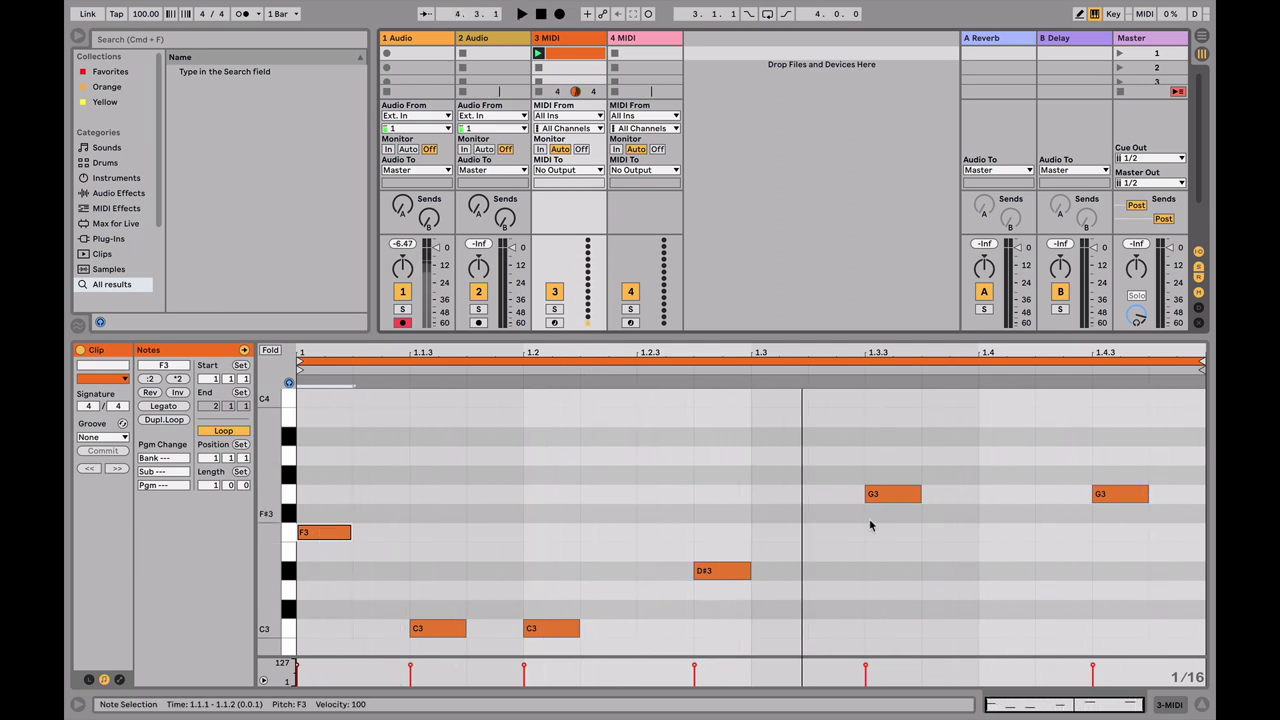
key(space)
Step: Load the Abdominal Bass preset from the Bass sounds onto the 3 MIDI track and audition the clip
click(573, 40)
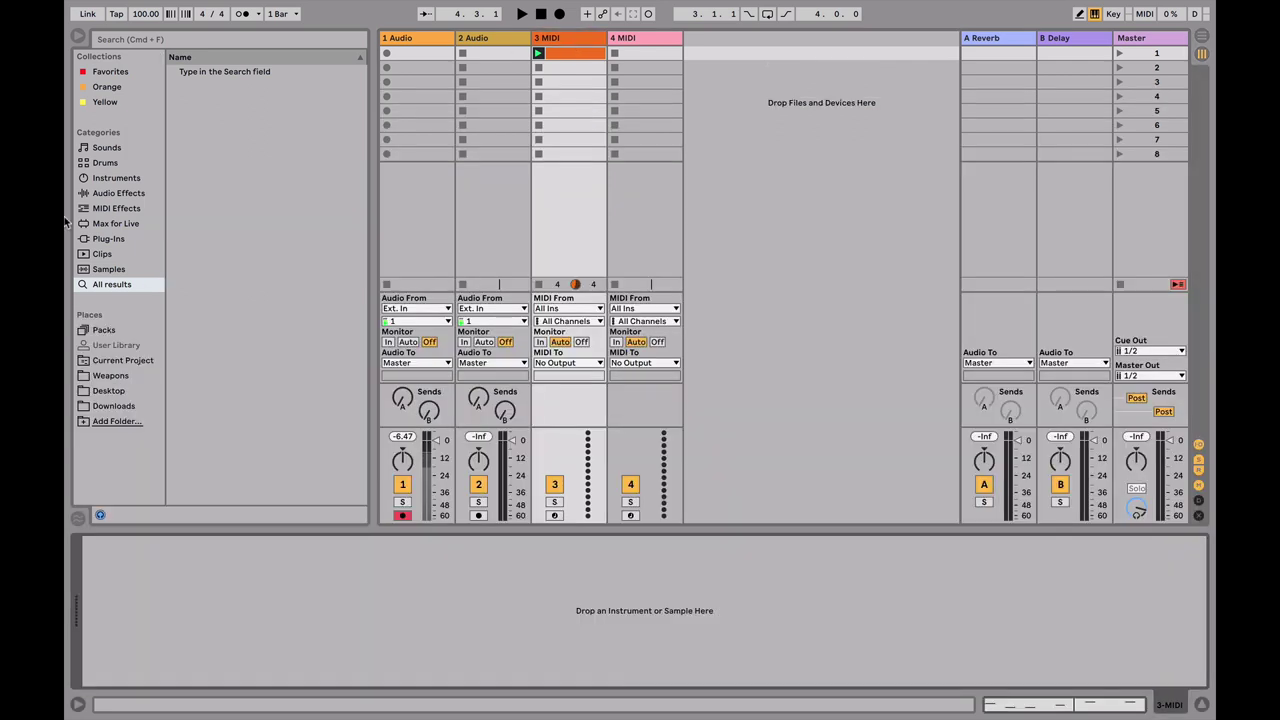
click(106, 148)
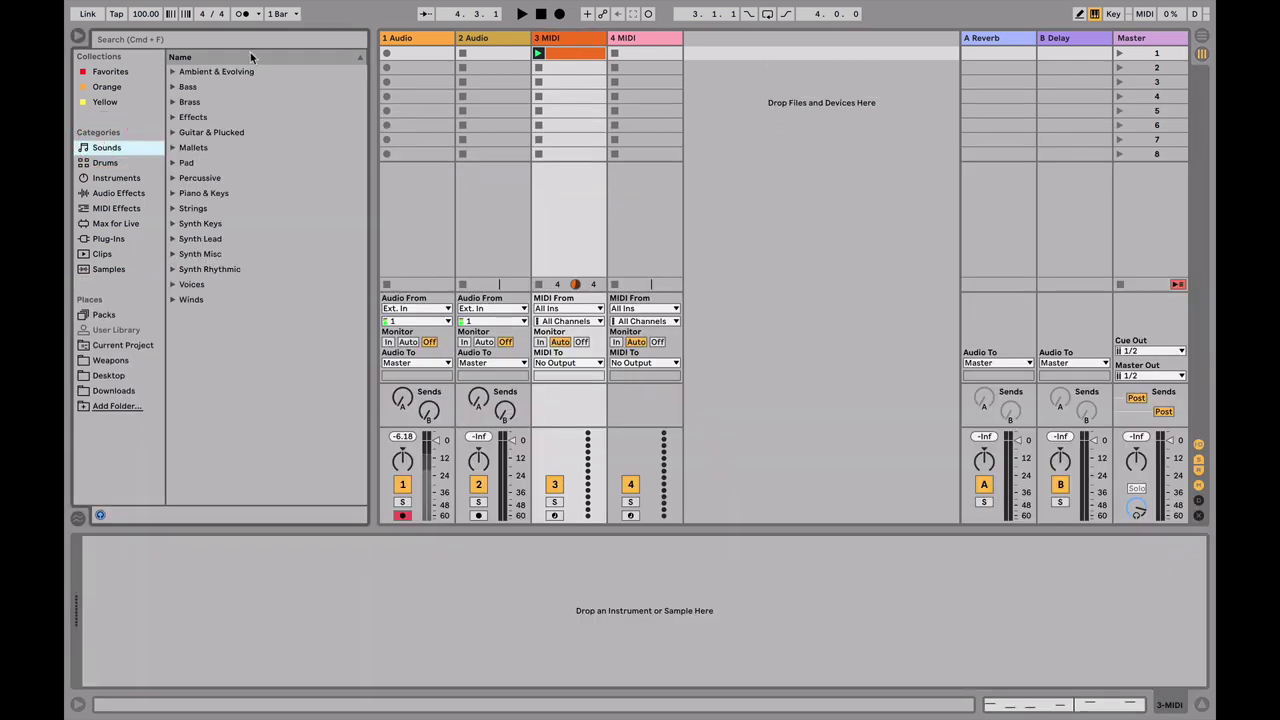
click(172, 87)
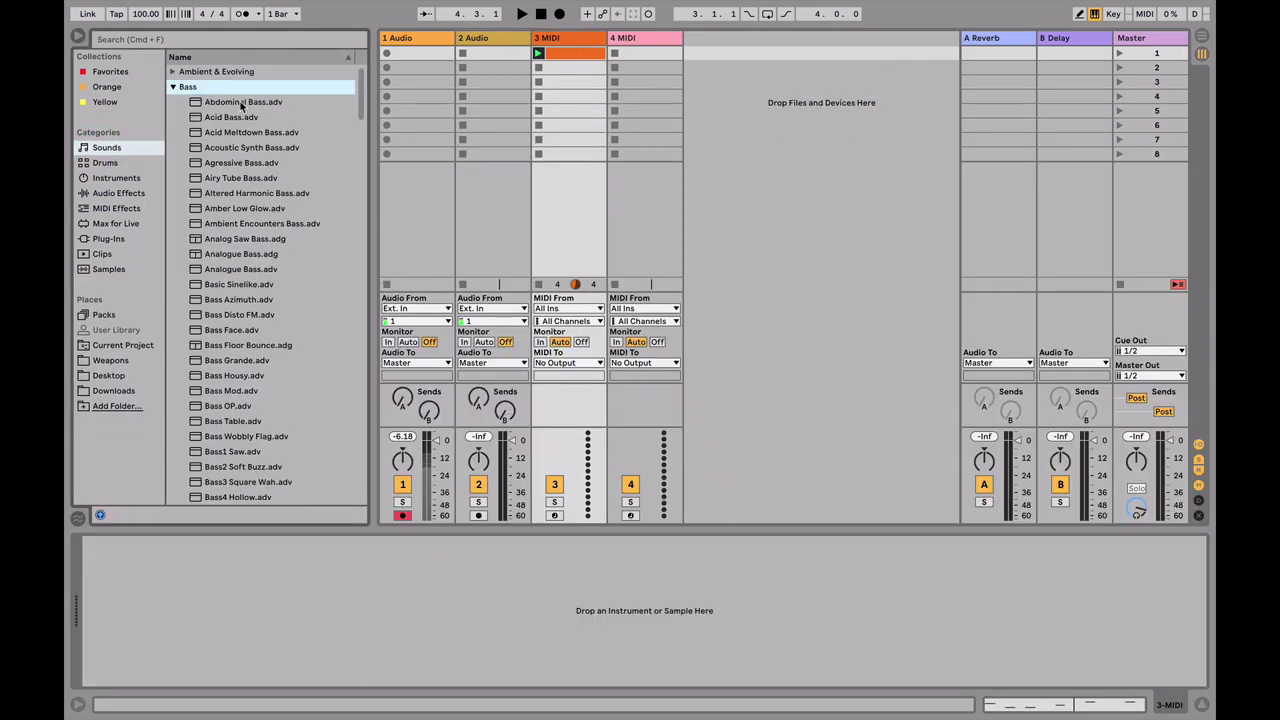
drag(241, 105, 569, 214)
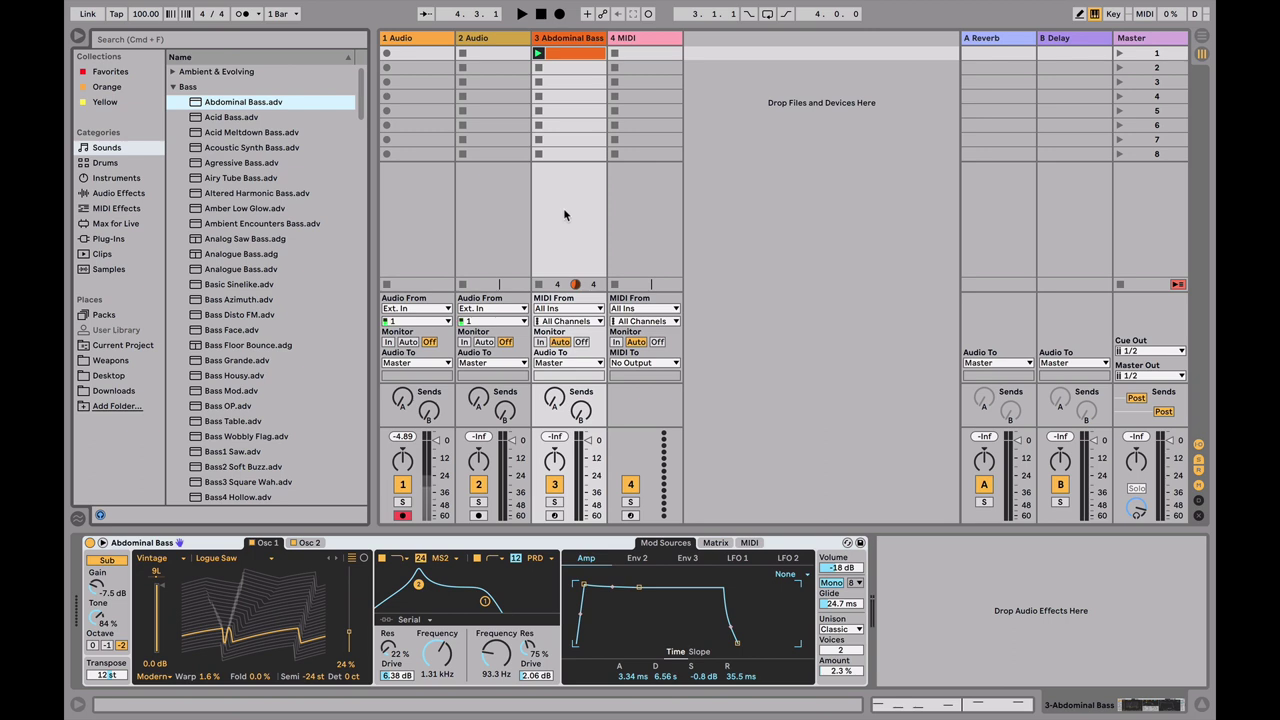
key(space)
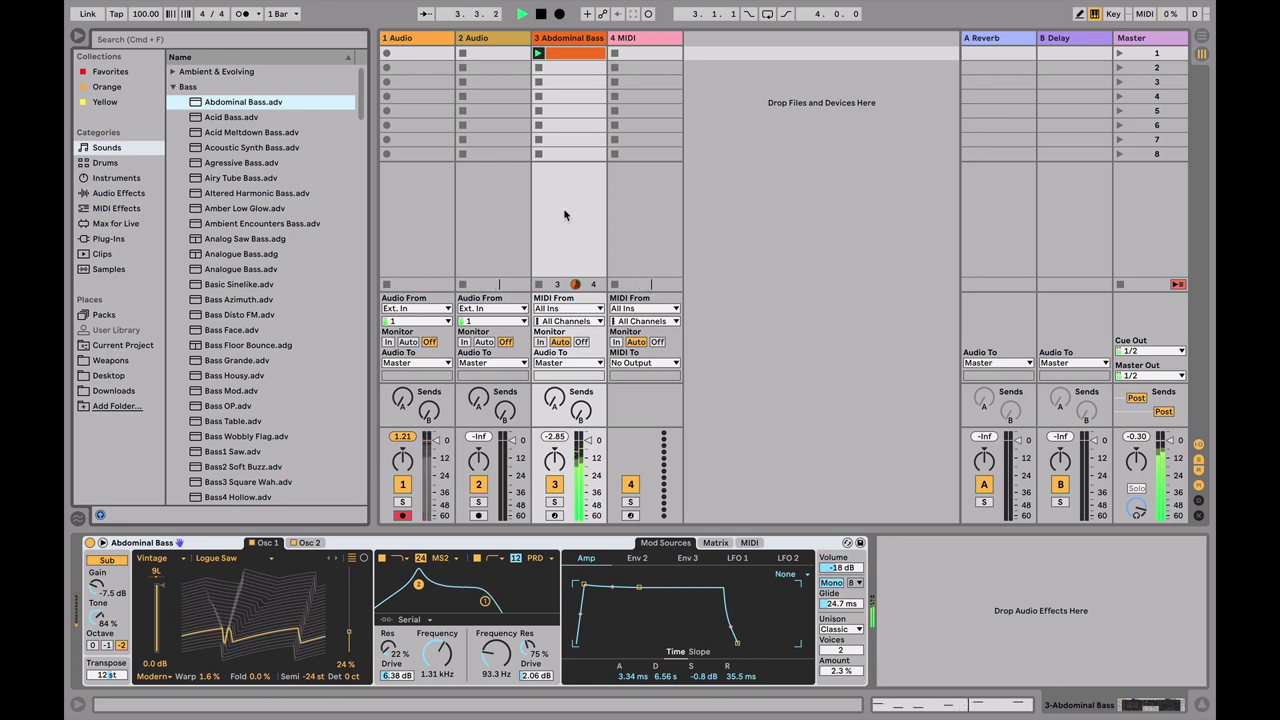
key(space)
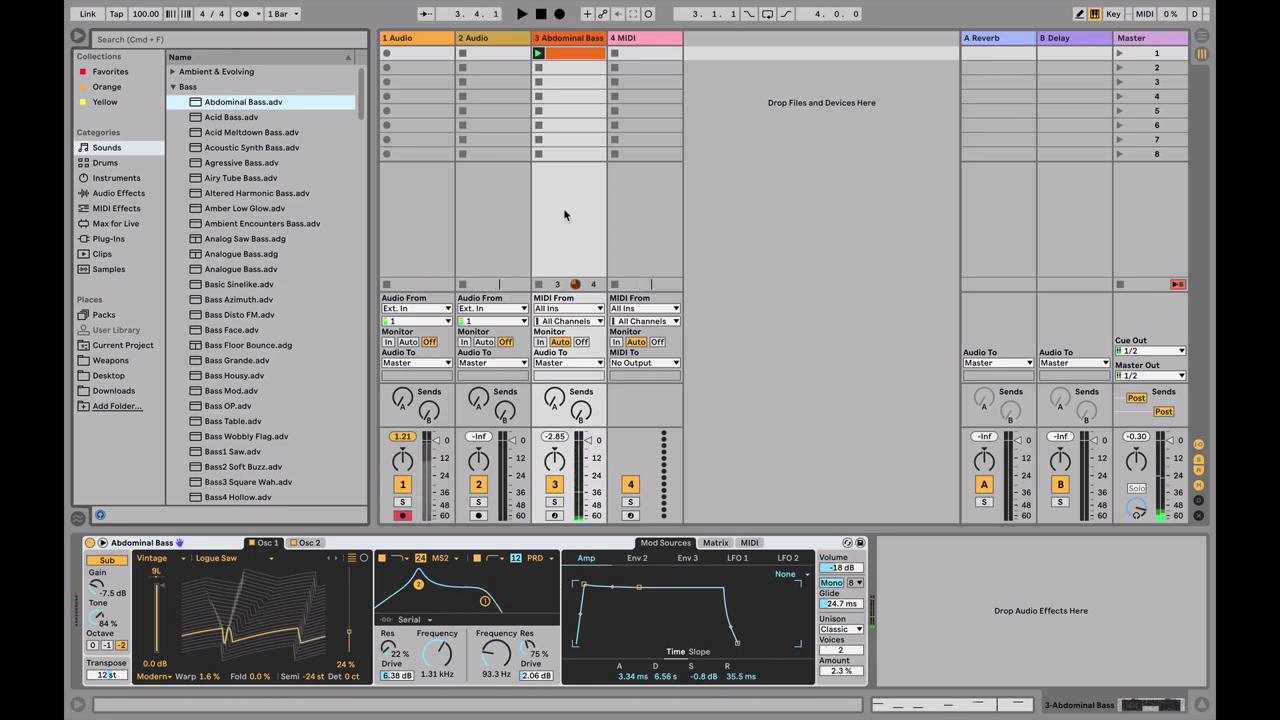
Step: Compare the clip's notes with the instrument devices of the Abdominal Bass track
double_click(567, 52)
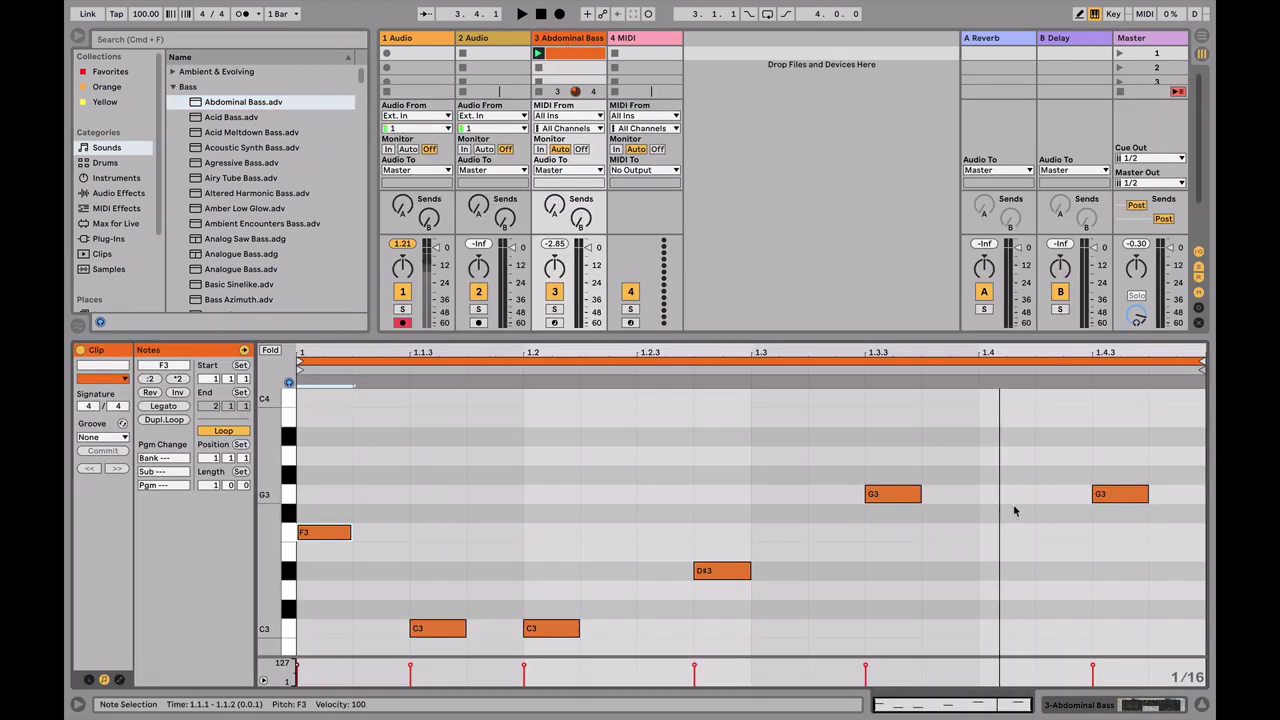
click(584, 43)
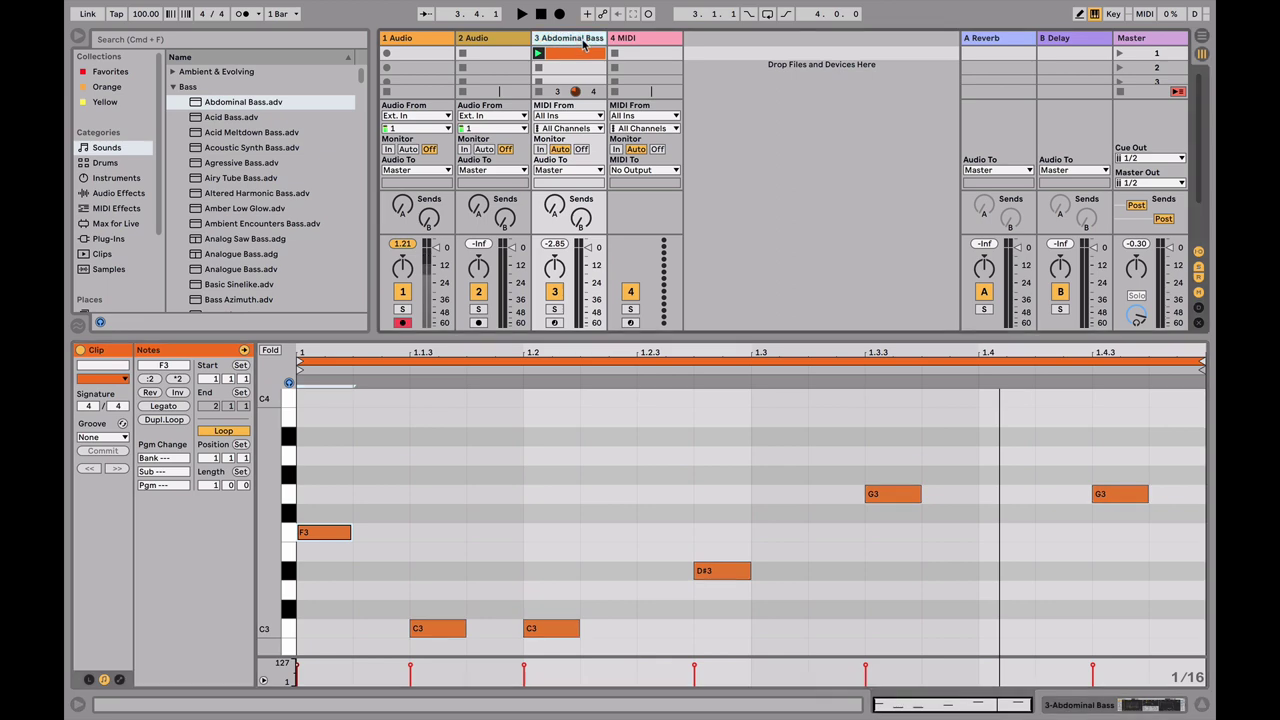
click(584, 43)
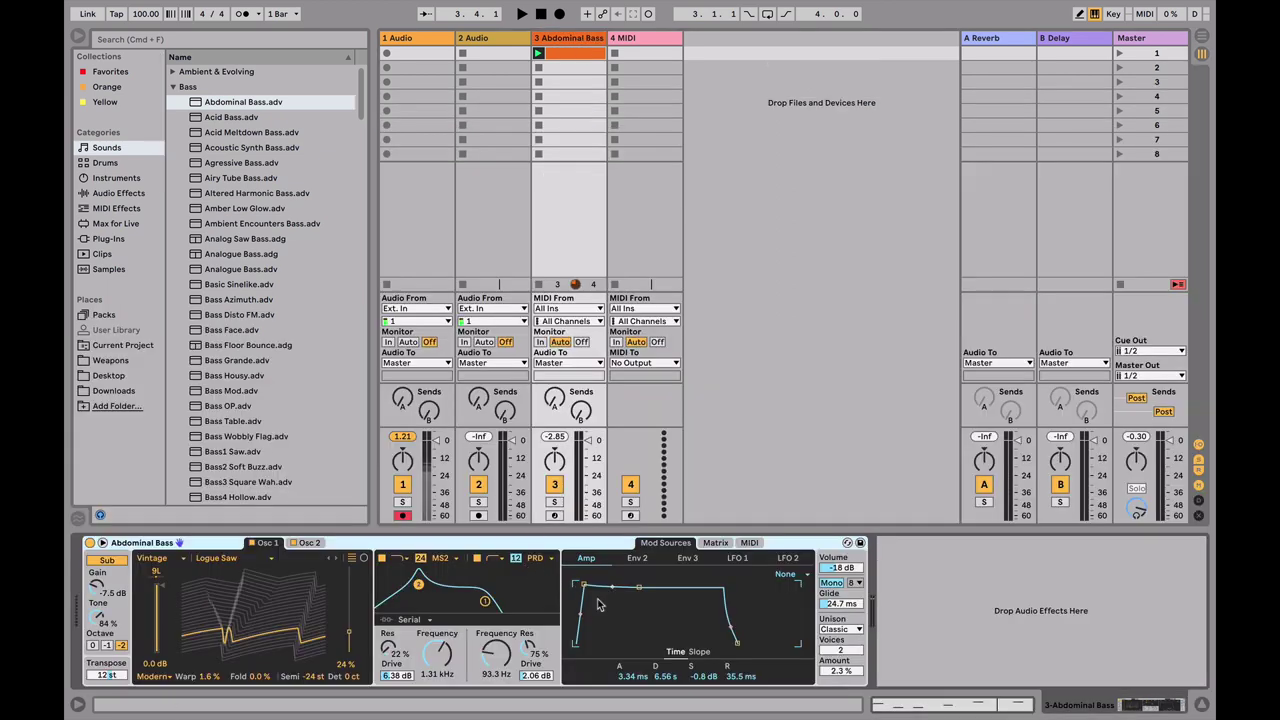
Step: Insert empty MIDI clips in the second and third slots of the Abdominal Bass track
click(562, 59)
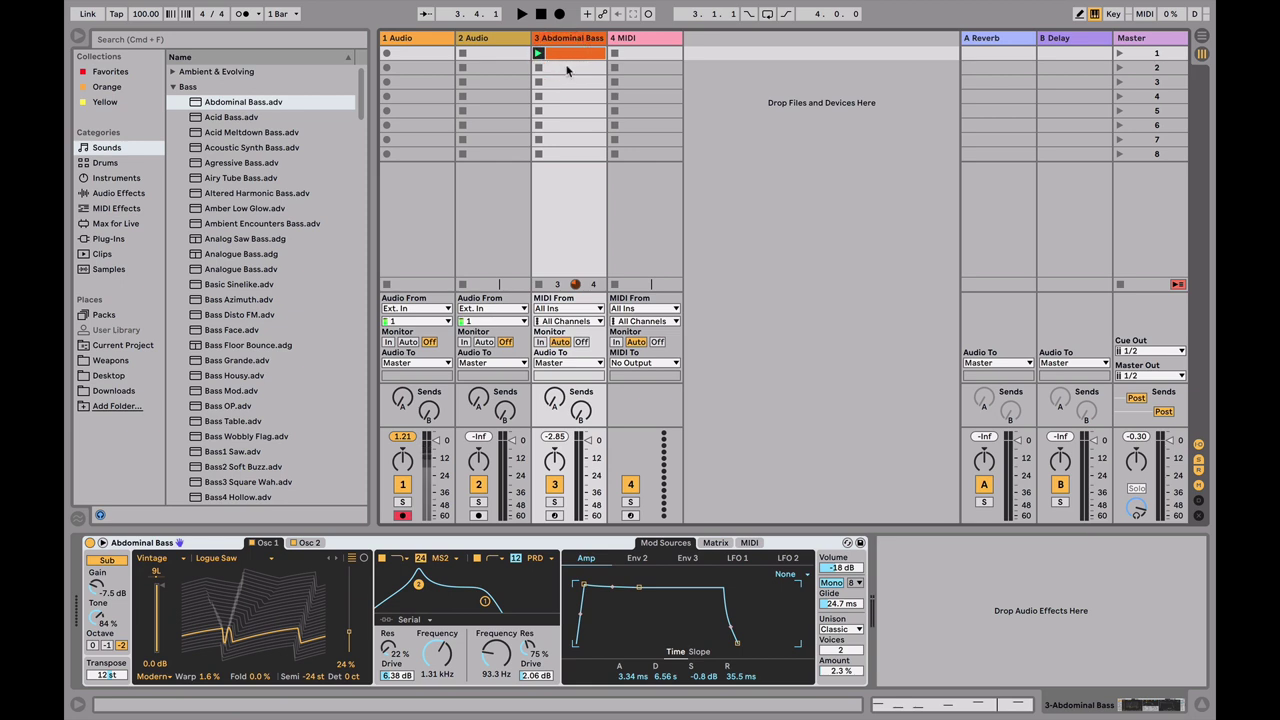
right_click(567, 69)
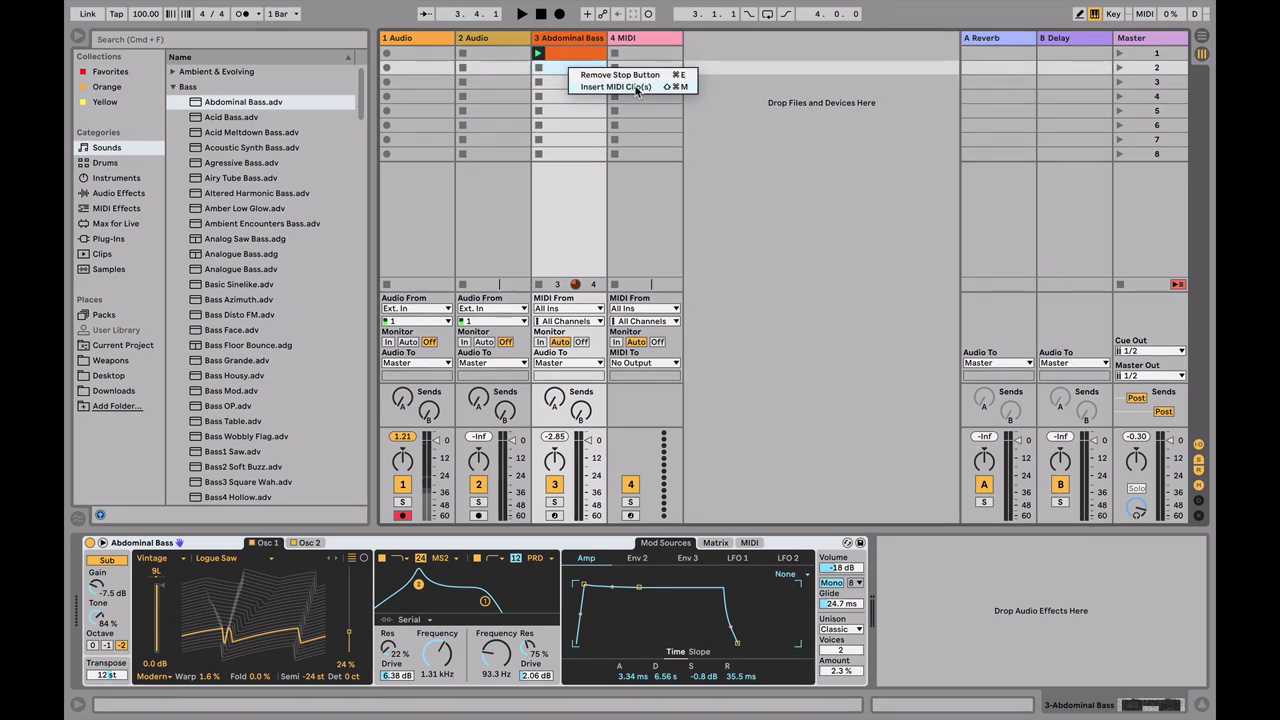
click(590, 86)
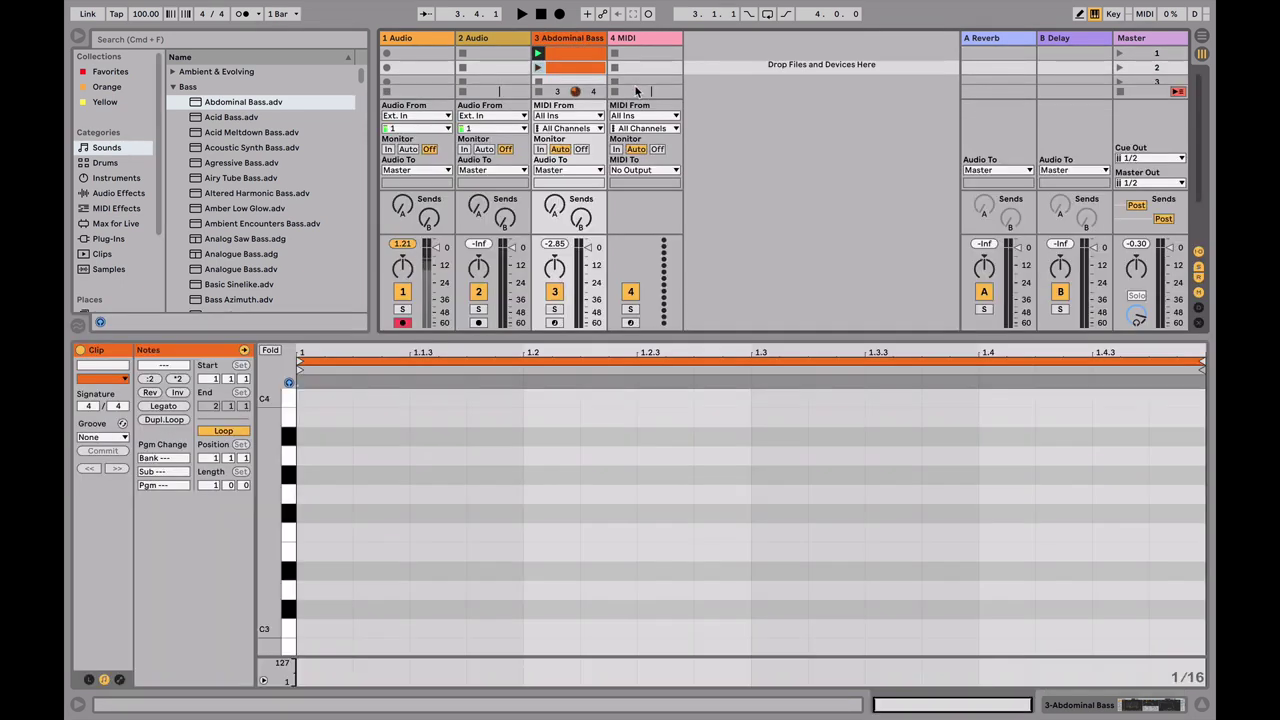
click(561, 82)
right_click(556, 76)
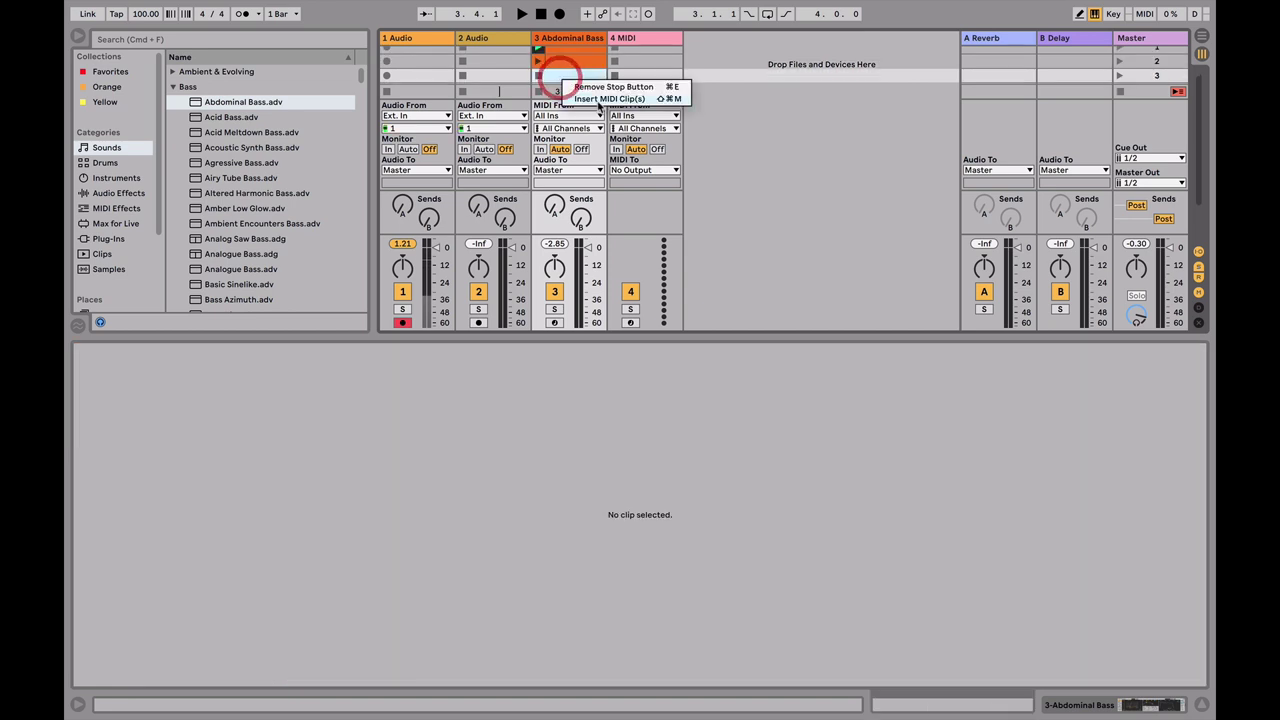
click(597, 103)
Step: Hide the clip detail area and duplicate the third clip repeatedly down the Abdominal Bass track to scene 23
click(593, 338)
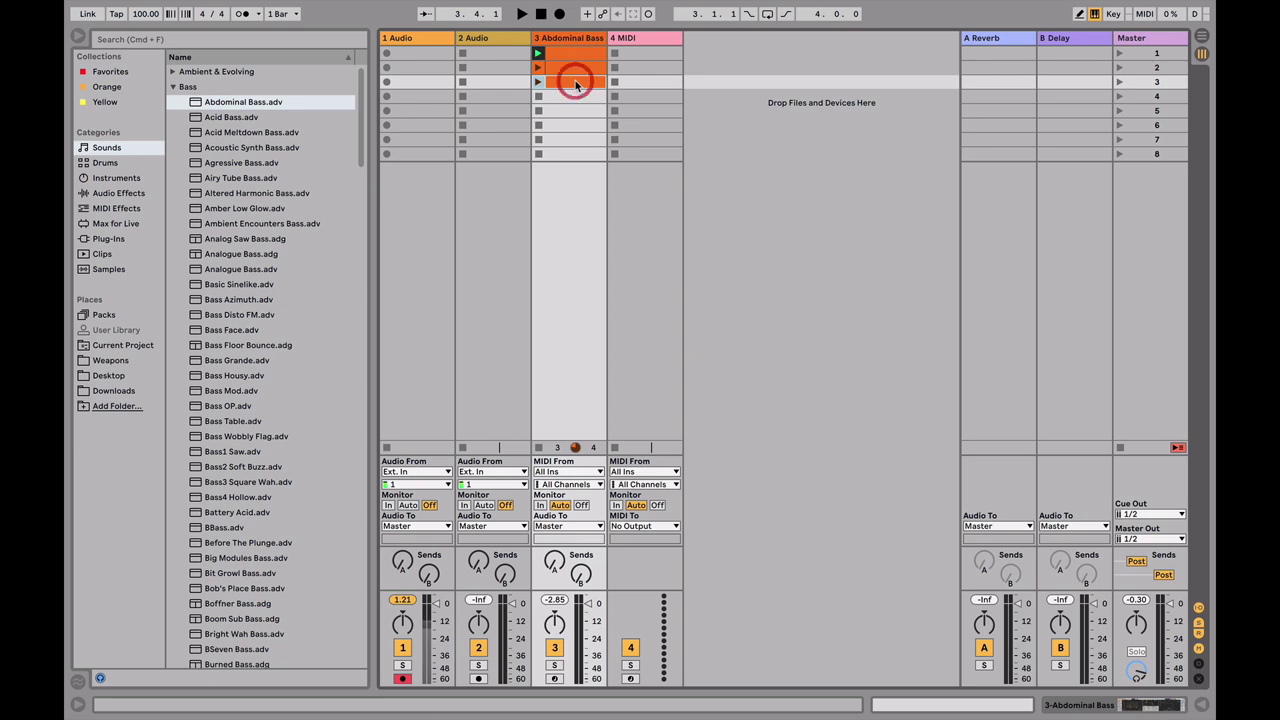
key(super+d)
key(super+d)
key(super+d)
key(super+d)
key(super+d)
key(super+d)
key(super+d)
key(super+d)
key(super+d)
key(super+d)
key(super+d)
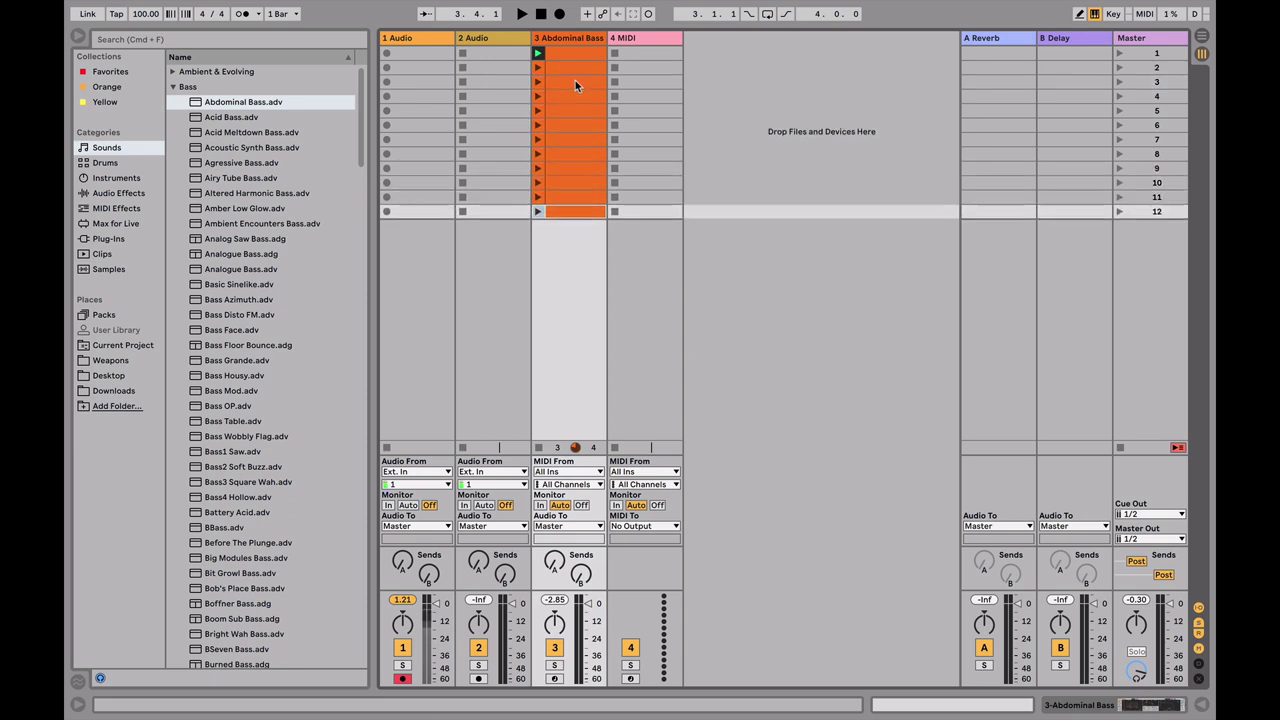
key(super+d)
key(super+d)
key(super+d)
key(super+d)
key(super+d)
key(super+d)
key(super+d)
key(super+d)
key(super+d)
key(super+d)
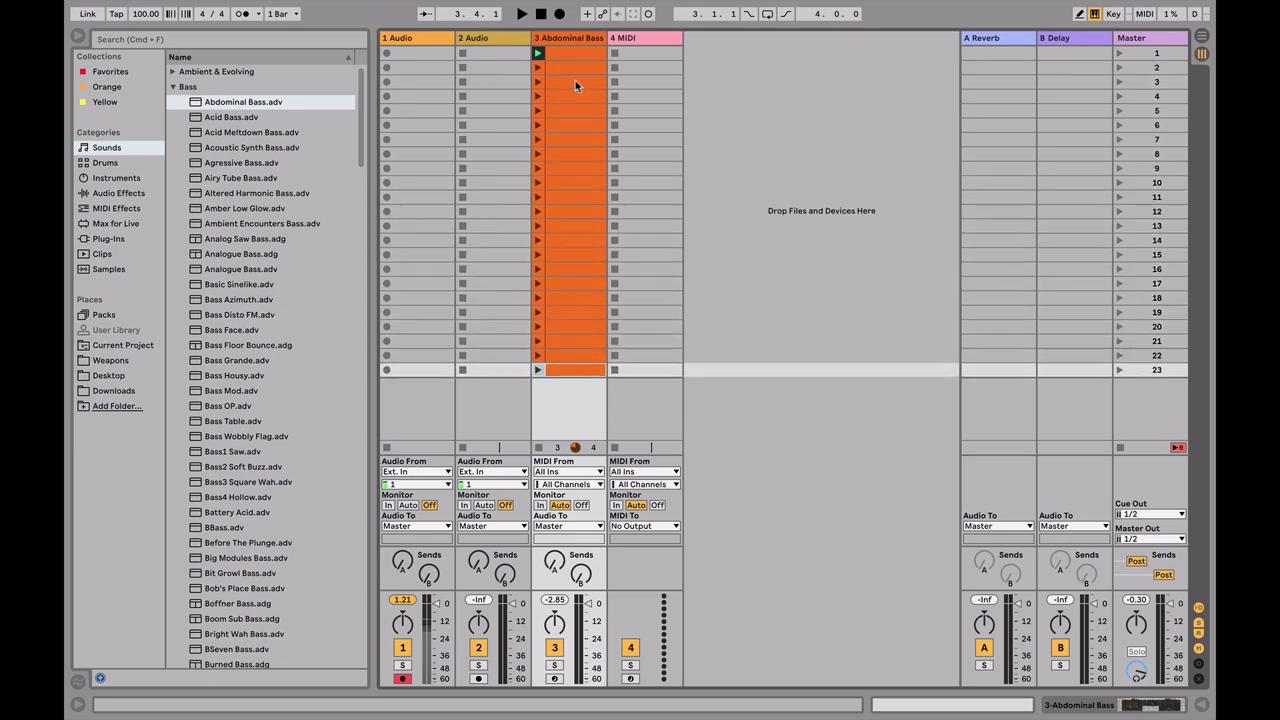
Step: Undo the clip duplications until only the first two Abdominal Bass clips remain, and open the first clip's notes
key(super+z)
key(super+z)
key(super+z)
key(super+z)
key(super+z)
key(super+z)
key(super+z)
key(super+z)
key(super+z)
key(super+z)
key(super+z)
key(super+z)
key(super+z)
key(super+z)
key(super+z)
key(super+z)
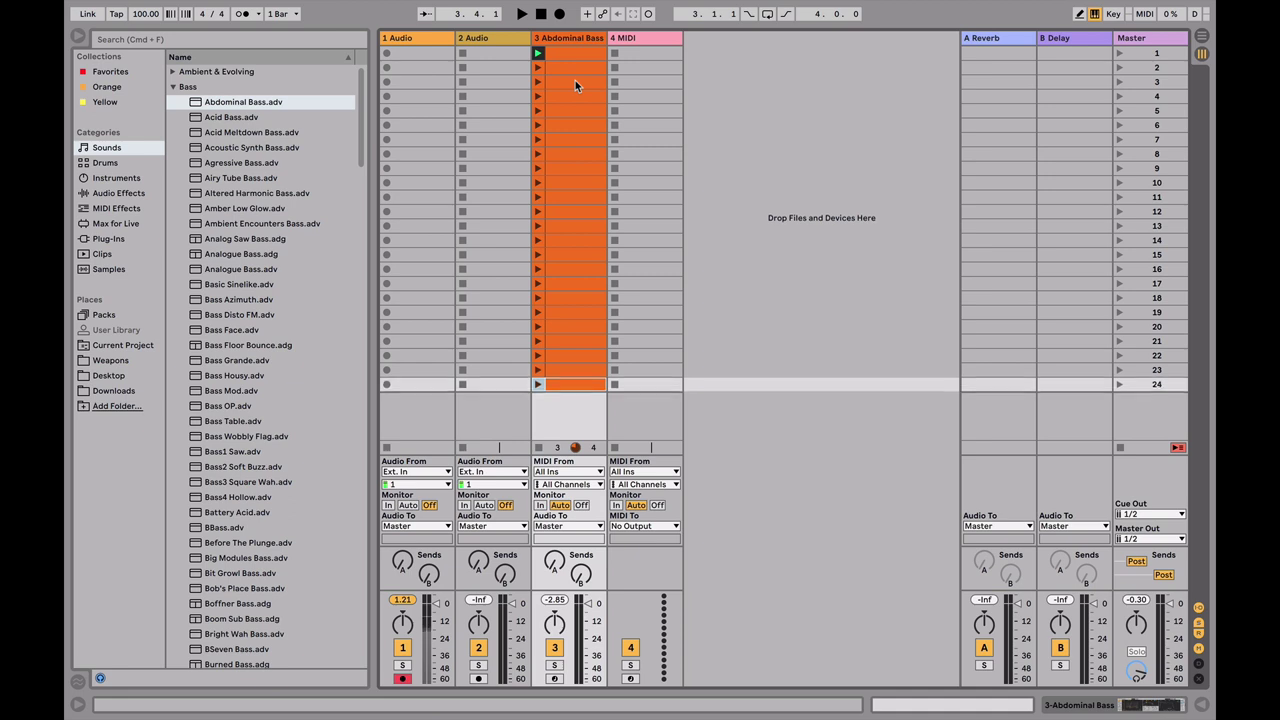
key(super+z)
key(super+z)
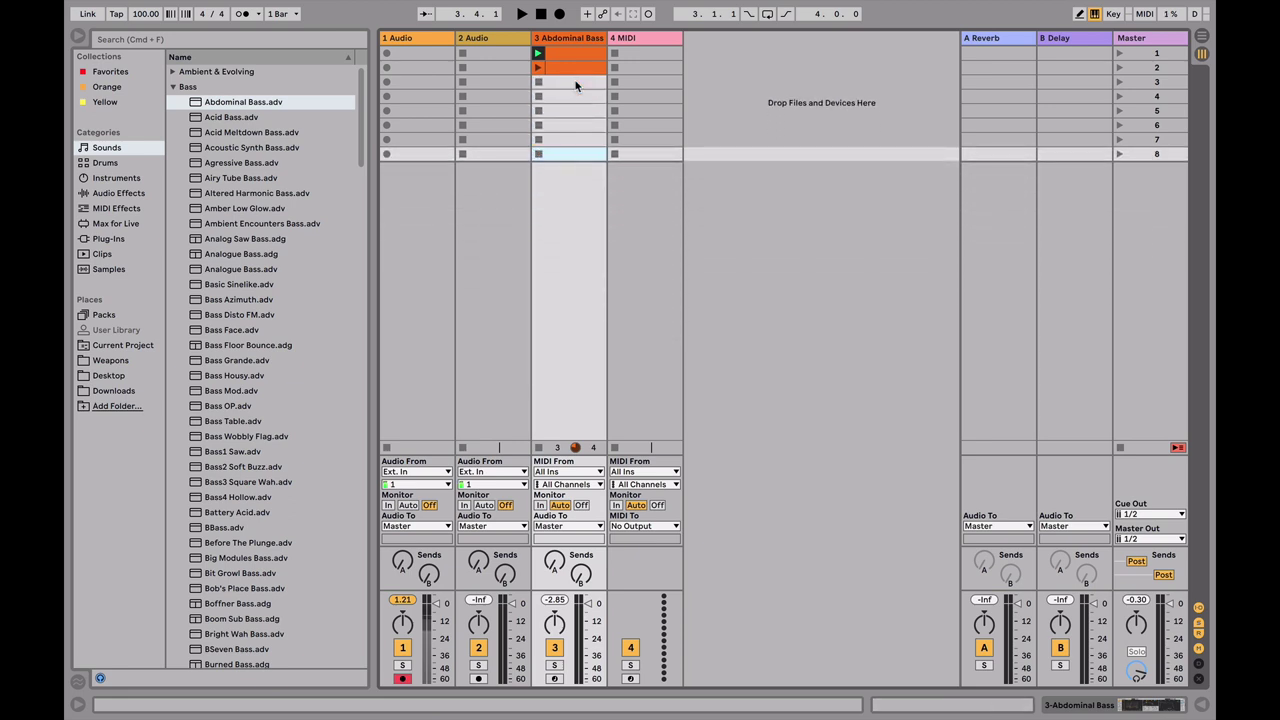
double_click(578, 63)
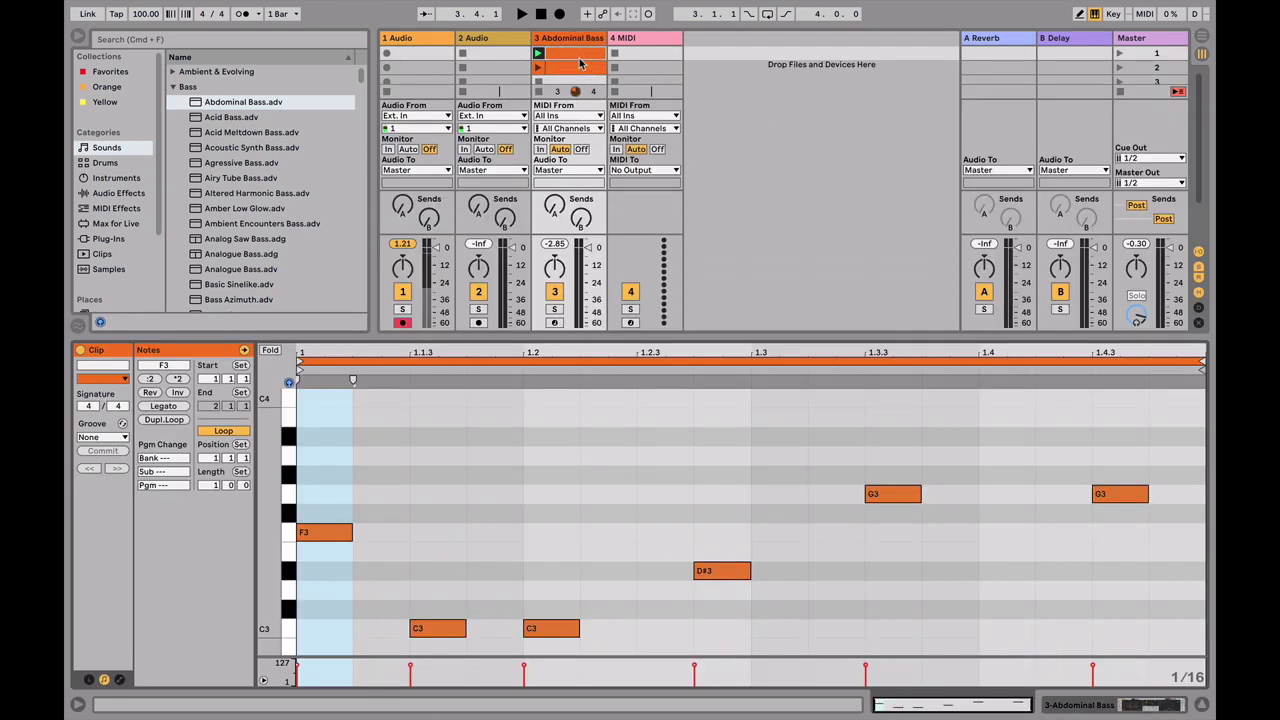
Step: Arm the 1 Audio track and record an audio clip into its first slot while the bass clip plays
click(428, 56)
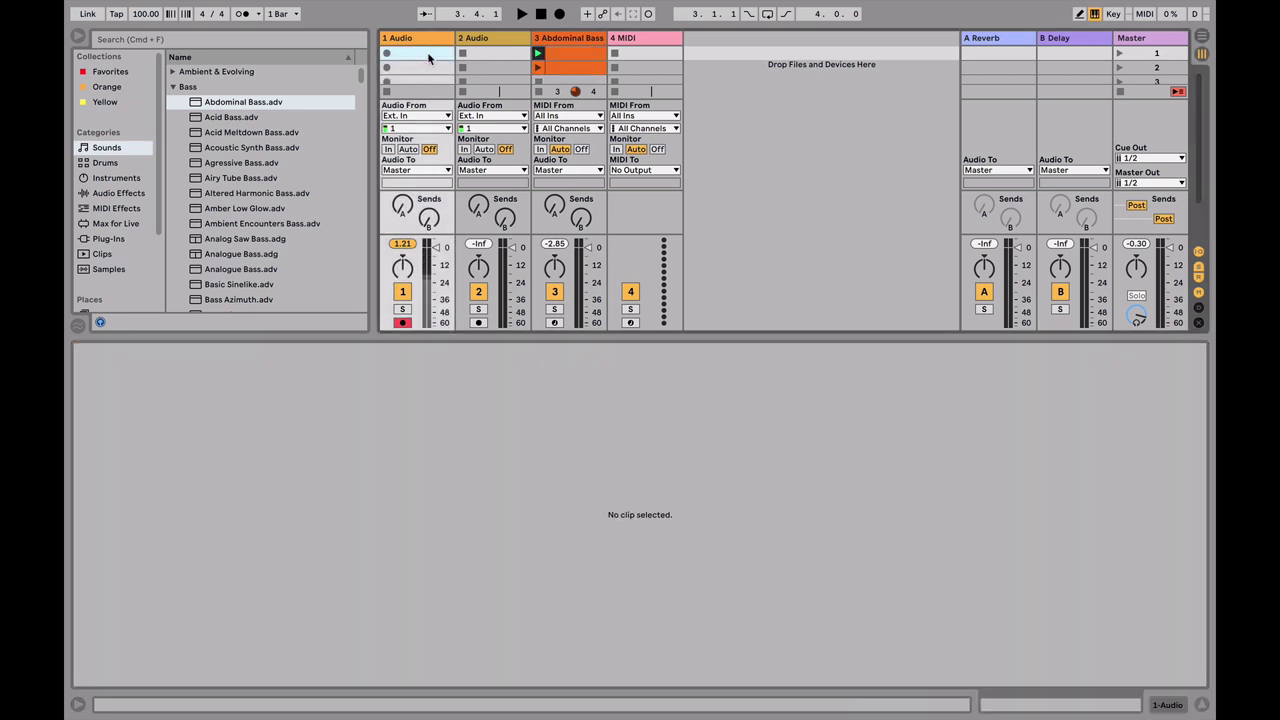
click(406, 323)
click(407, 323)
click(401, 323)
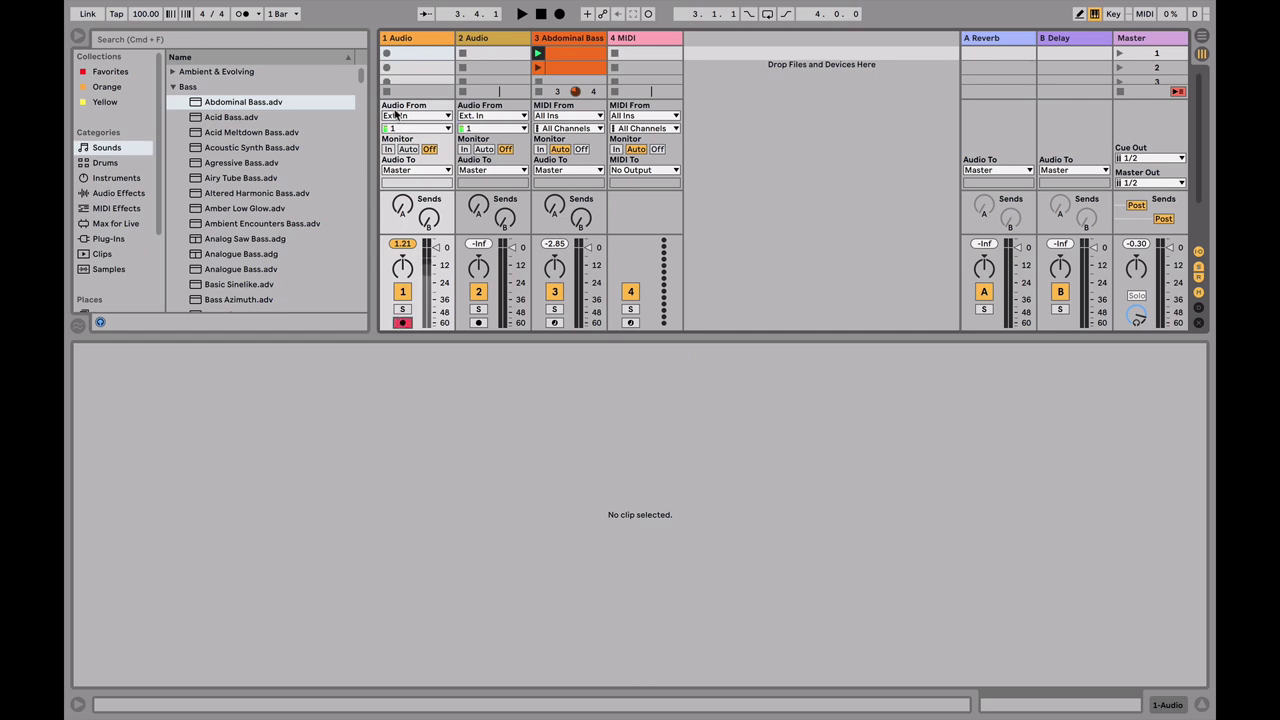
click(387, 53)
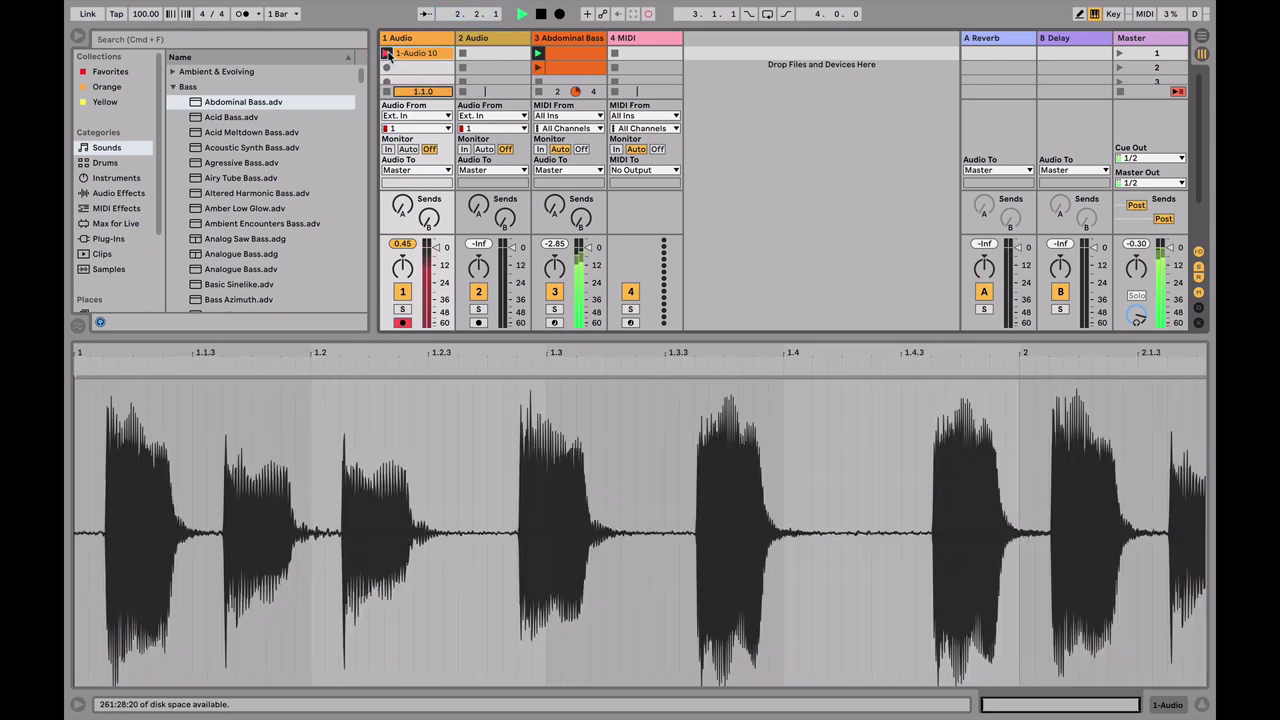
Step: Mute the Abdominal Bass track, view the recorded audio clip's waveform, and hide the clip detail area
click(555, 292)
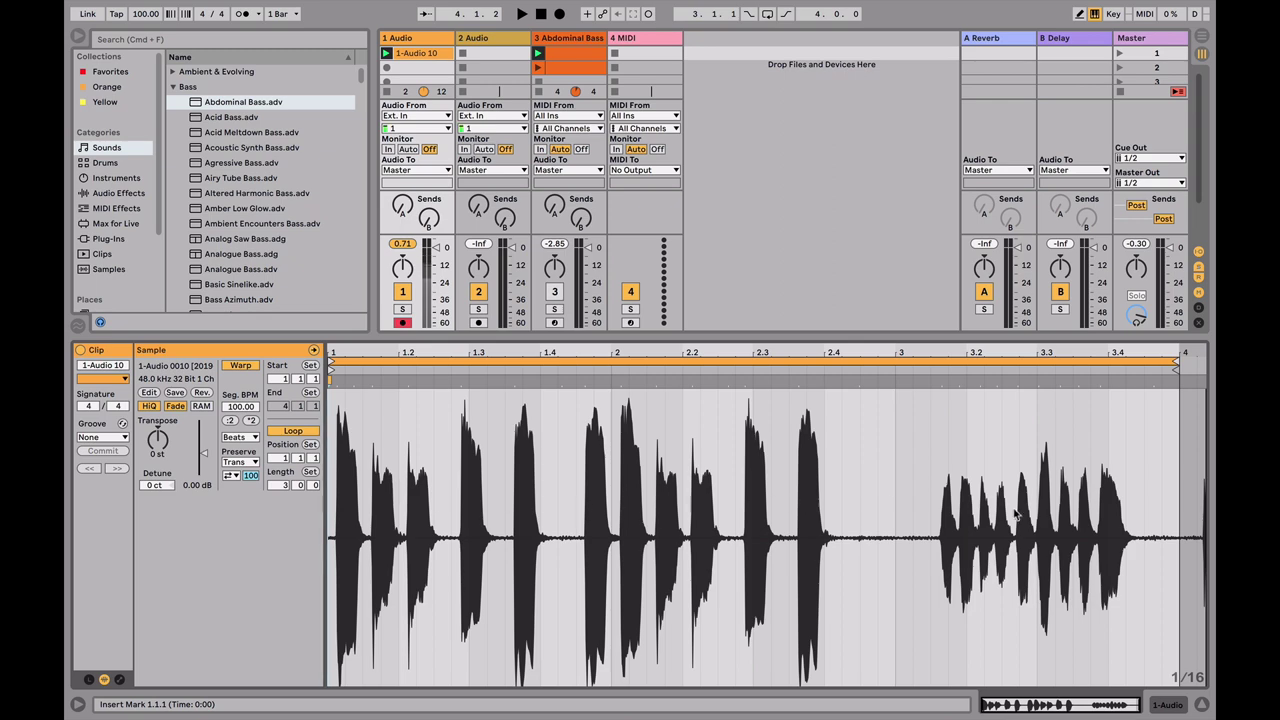
click(436, 333)
double_click(430, 53)
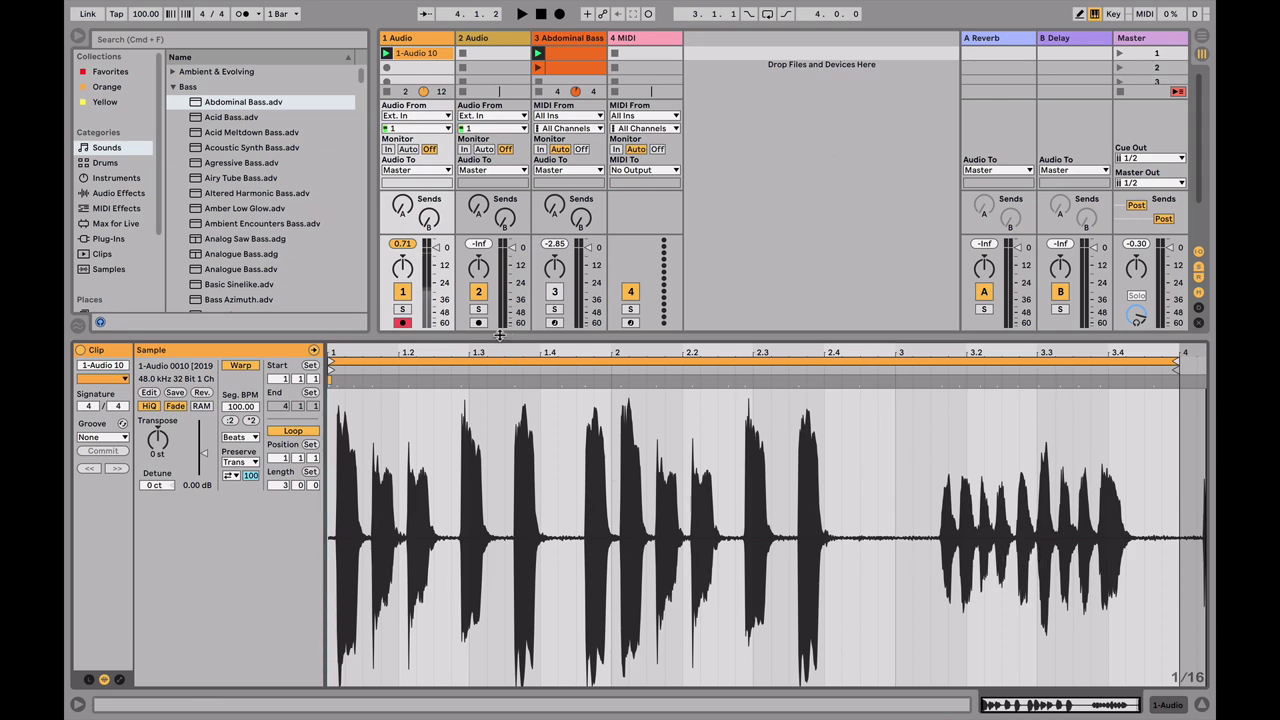
key(super+alt+l)
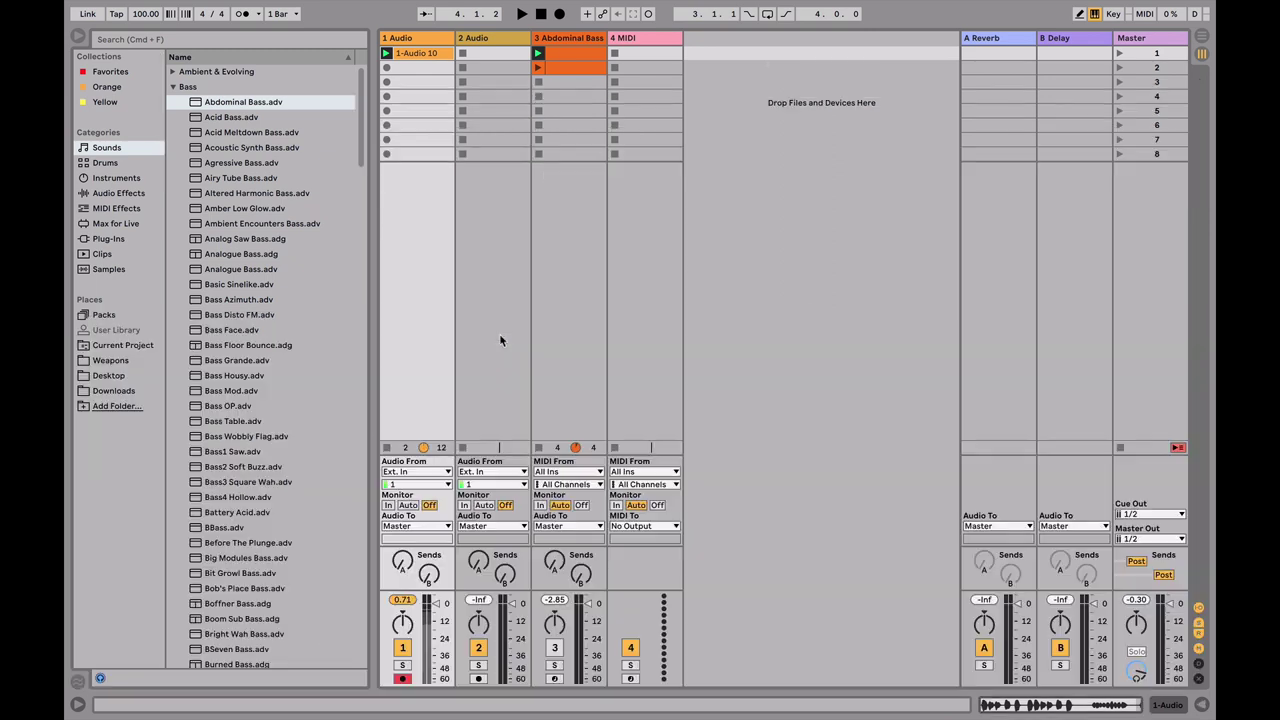
Step: Preview samples in the browser and place ZeroPhs Formant III.wav in the second slot of the 1 Audio track
click(106, 270)
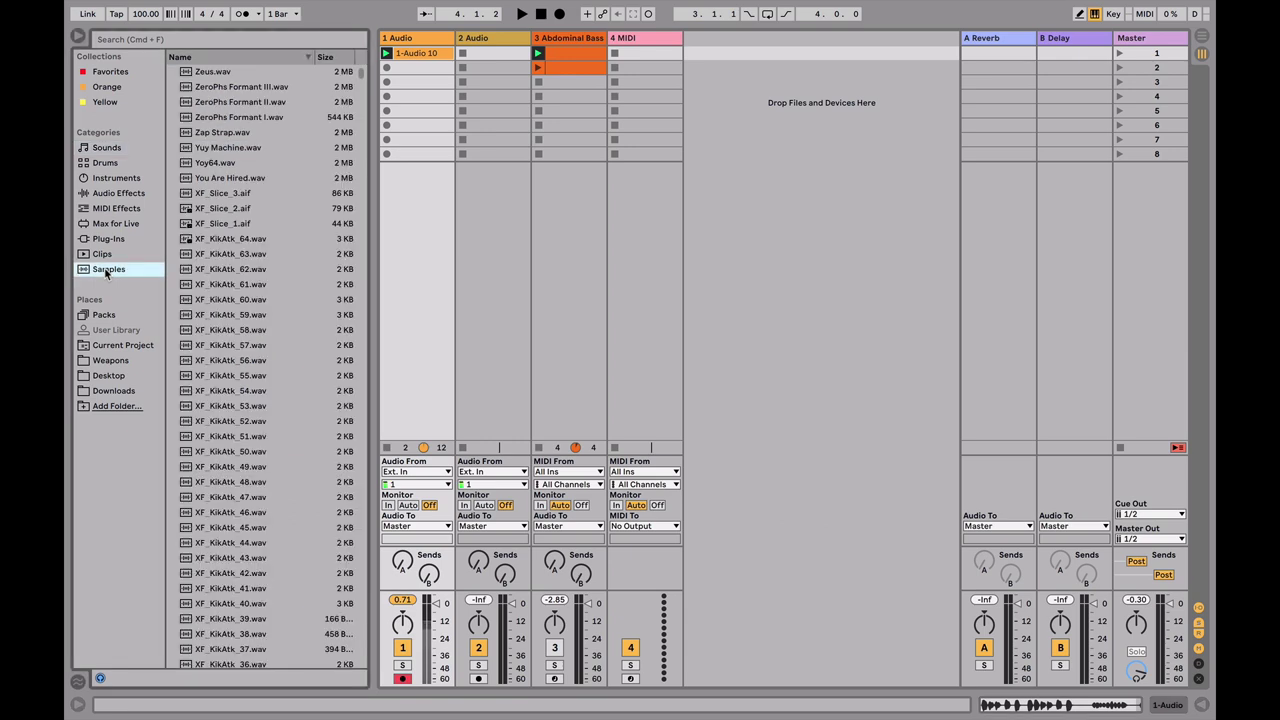
click(222, 88)
click(219, 209)
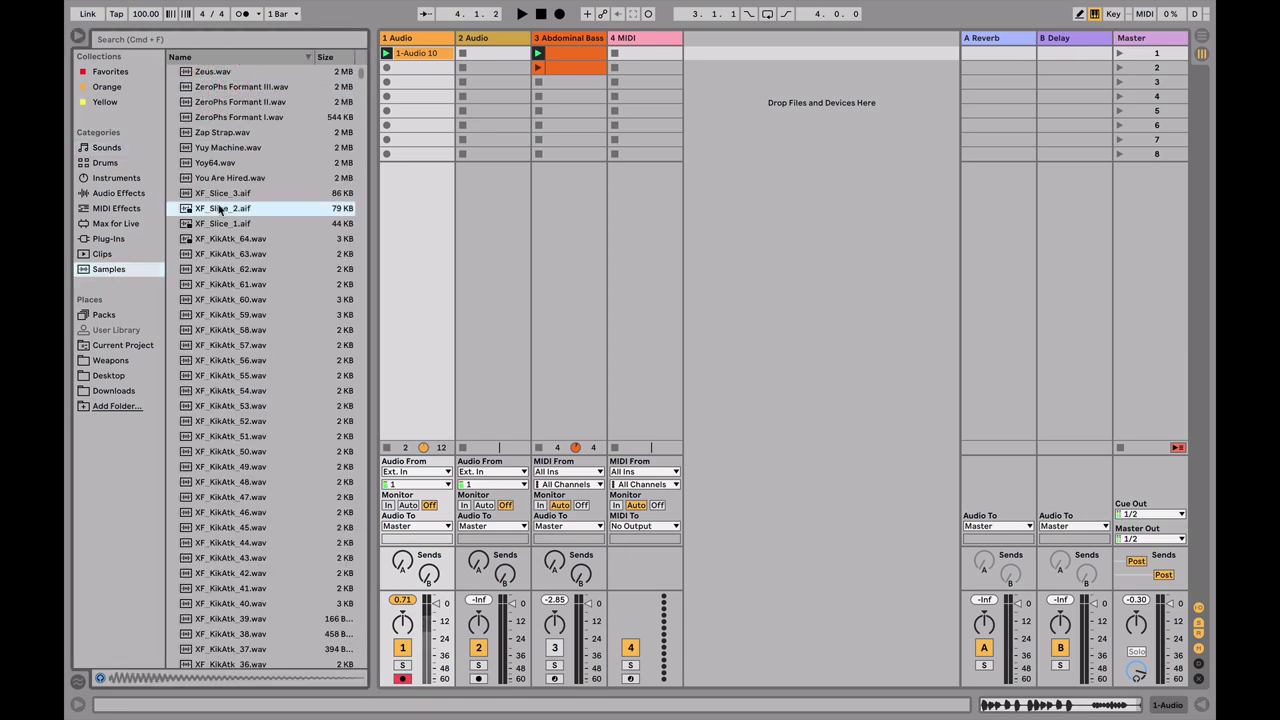
drag(235, 90, 417, 75)
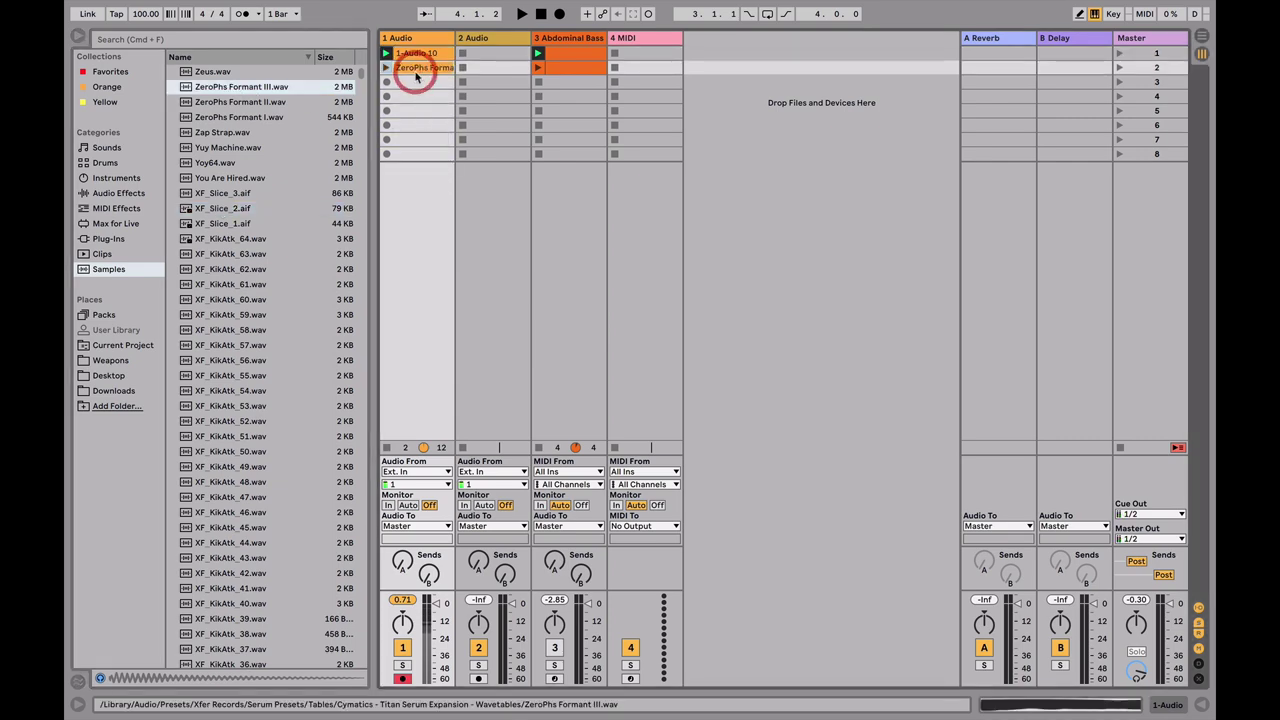
Step: Open and audition the ZeroPhs Formant III clip, stop playback, and hide the clip detail area
double_click(417, 70)
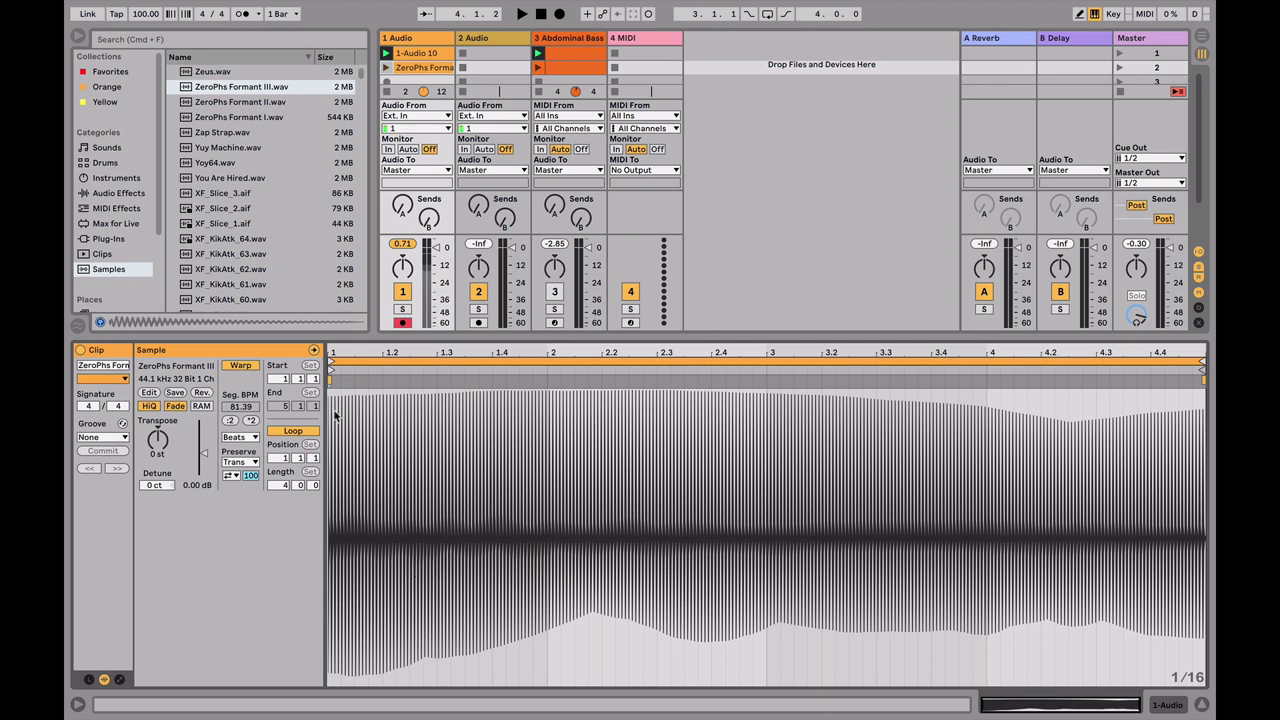
click(386, 67)
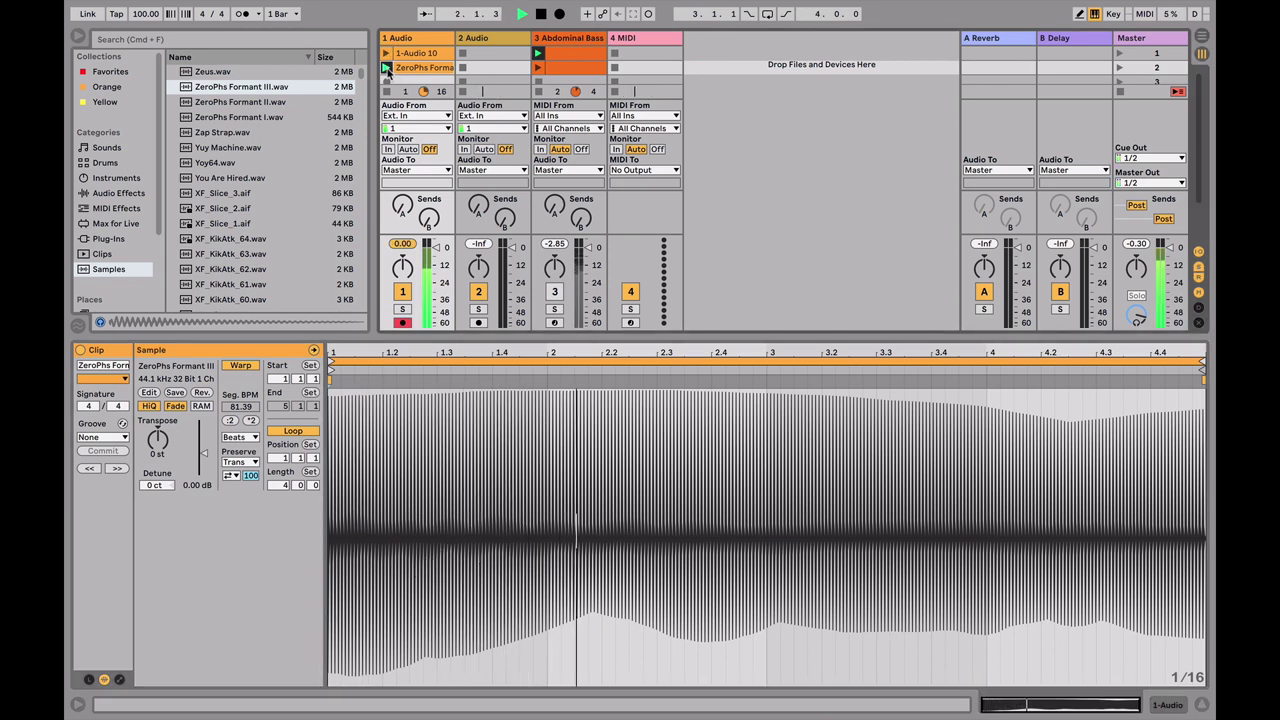
key(space)
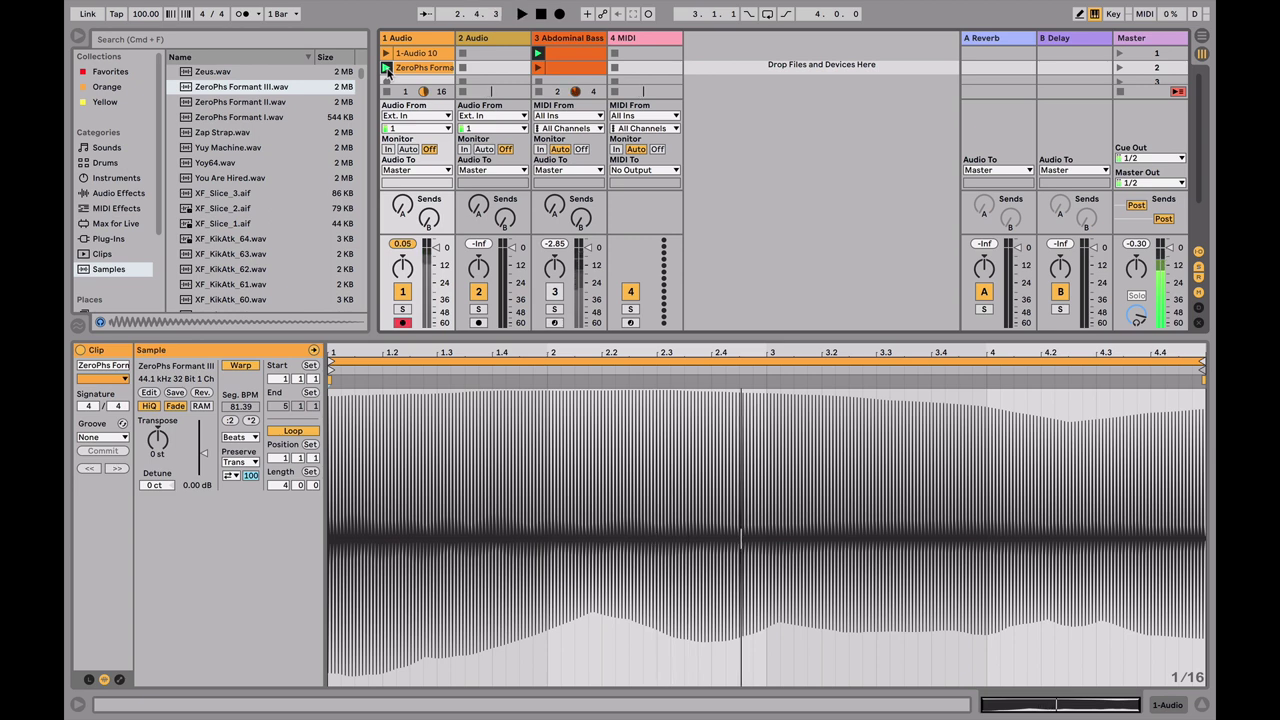
double_click(560, 343)
mouse_move(482, 682)
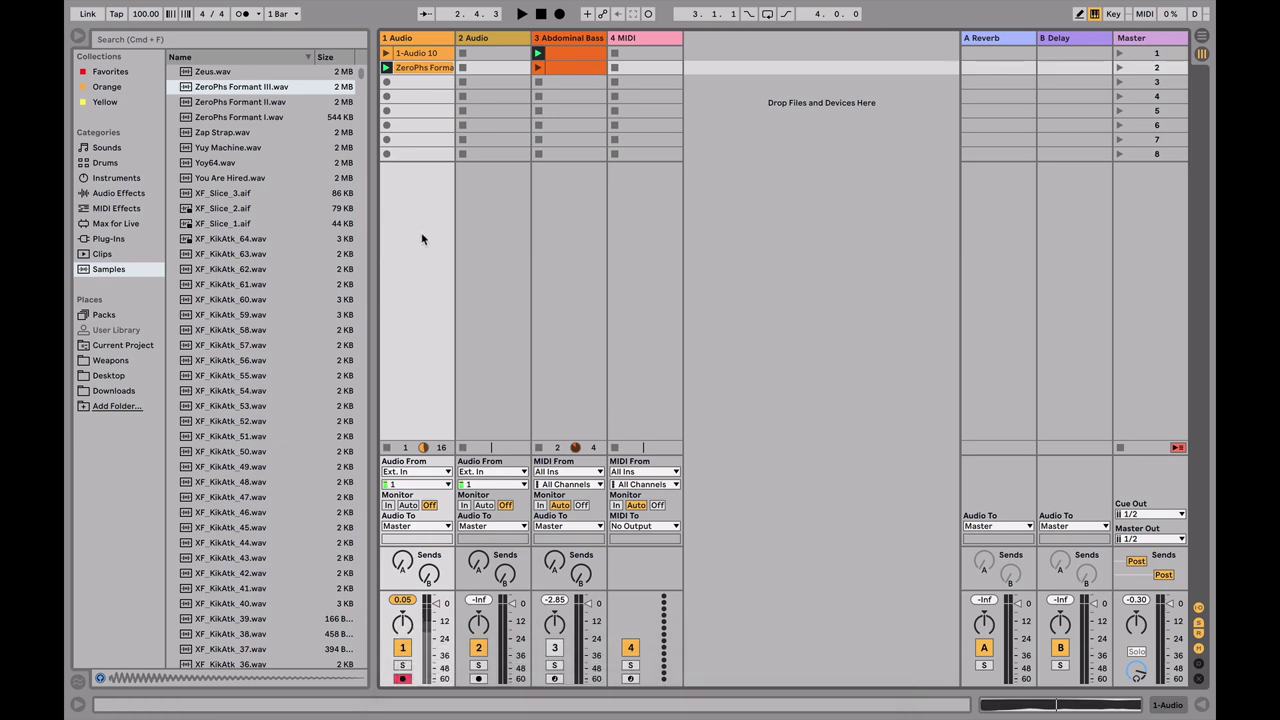
Step: Insert a MIDI clip in the Abdominal Bass track's third slot and draw notes C3, C#3, E3, E3, G#3, D3 and two more C3
double_click(573, 37)
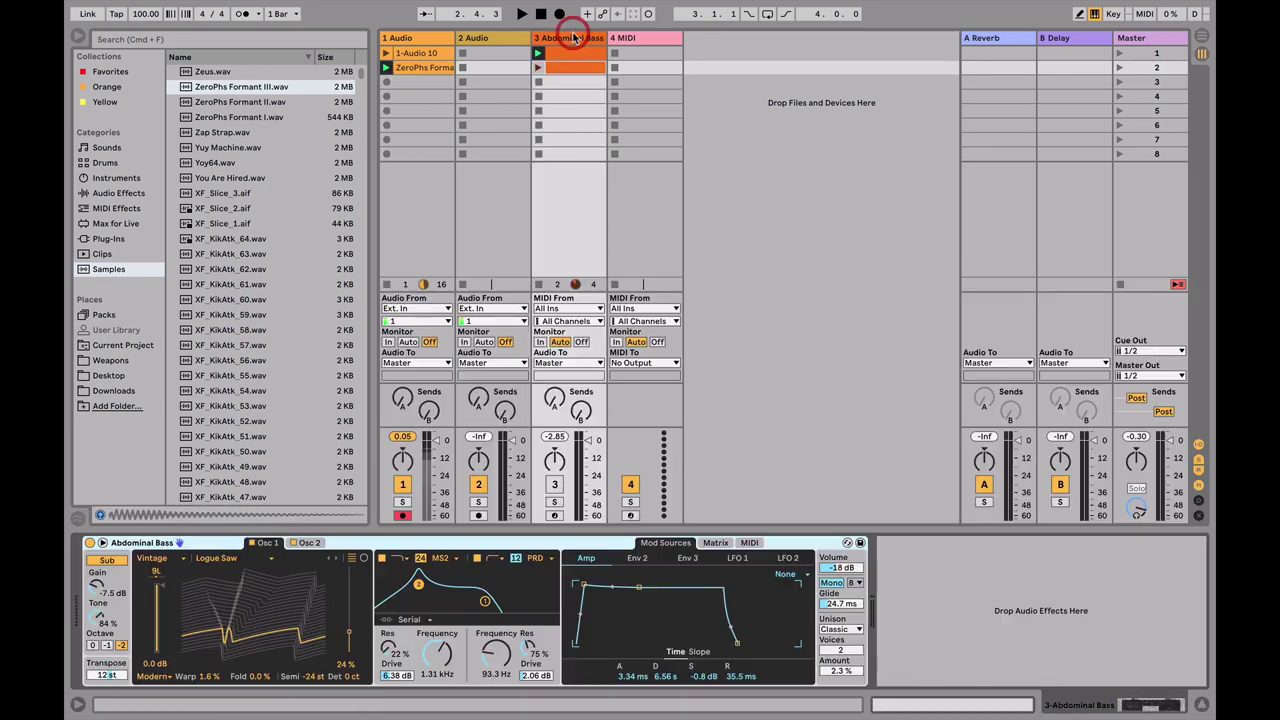
double_click(568, 82)
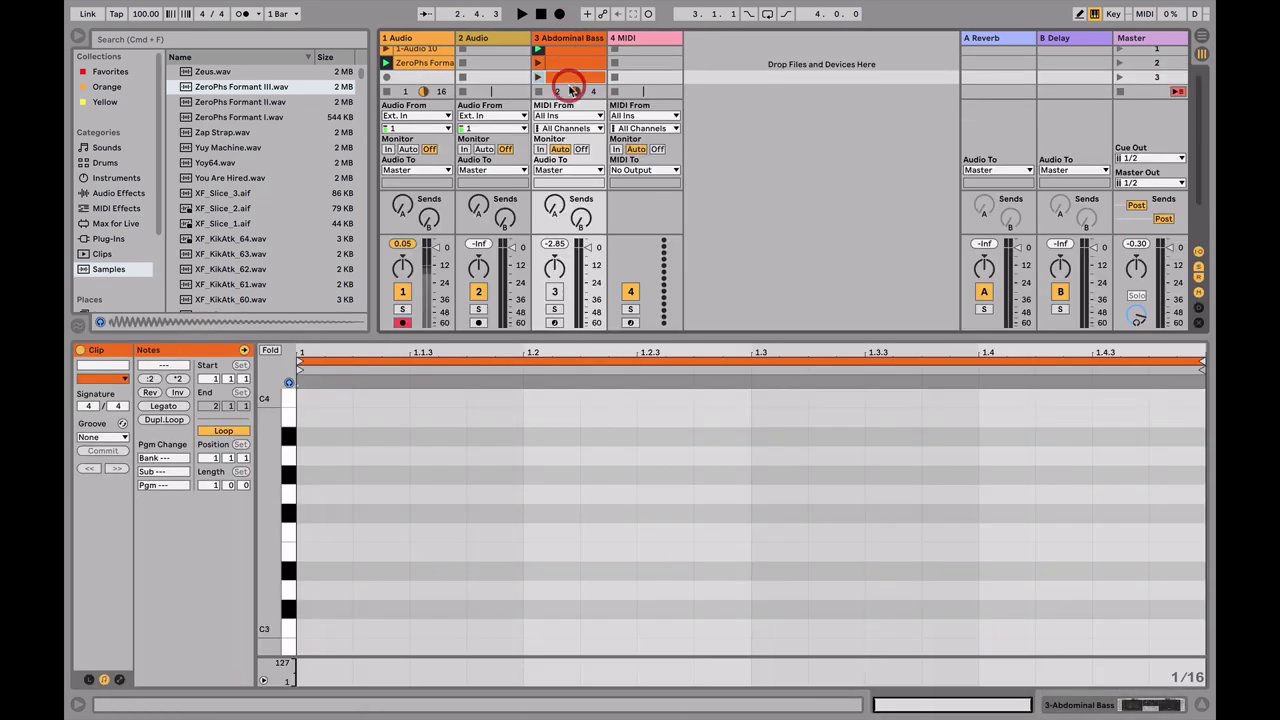
key(b)
click(318, 628)
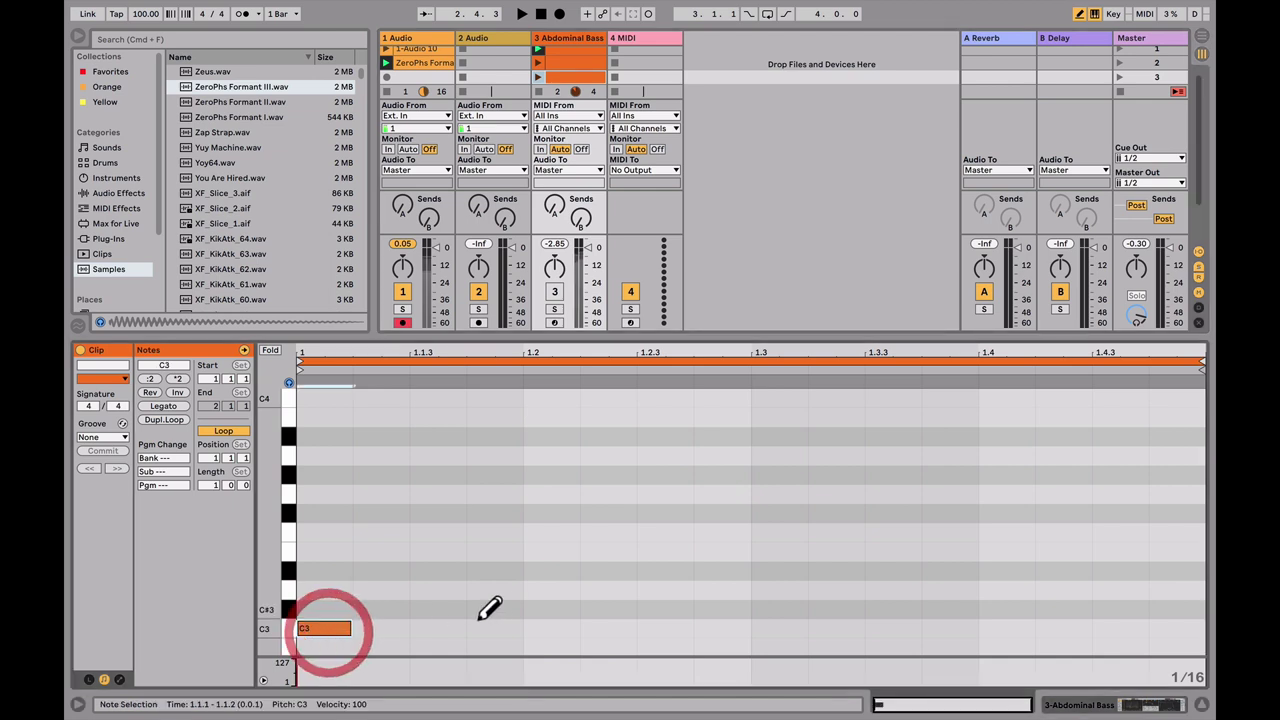
click(490, 609)
click(645, 551)
click(838, 551)
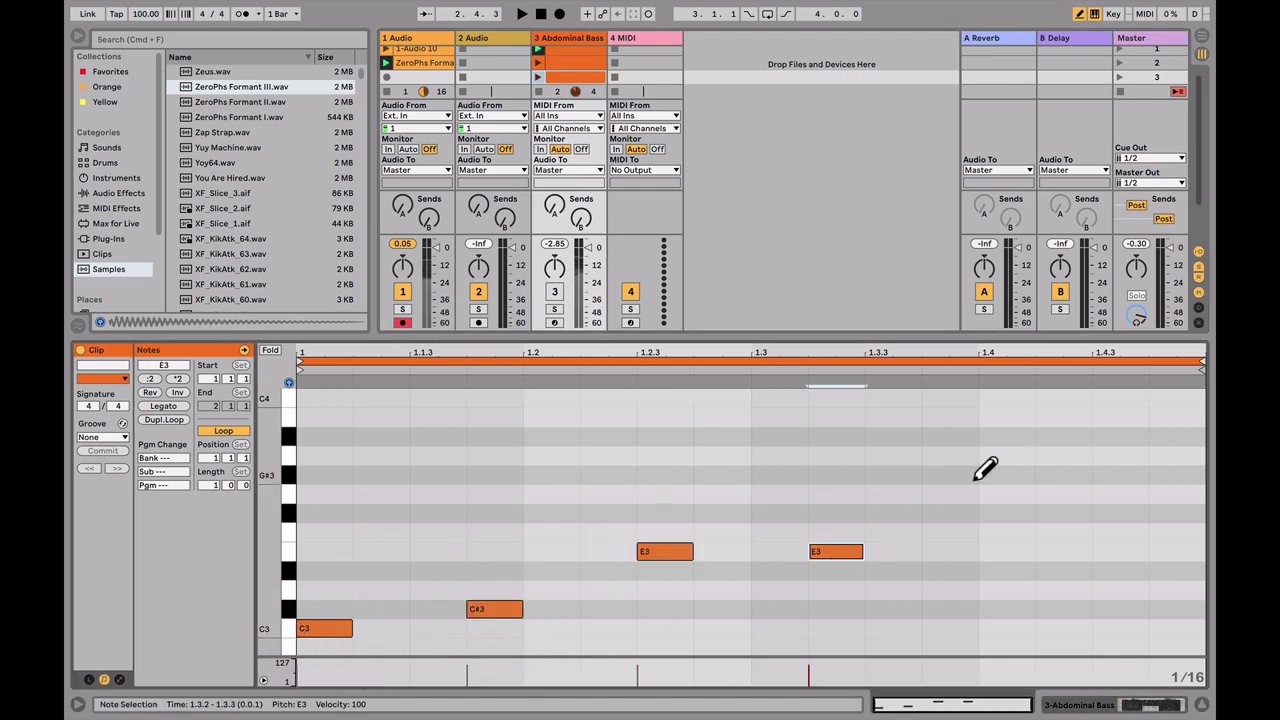
click(952, 474)
click(1120, 589)
click(950, 628)
click(662, 628)
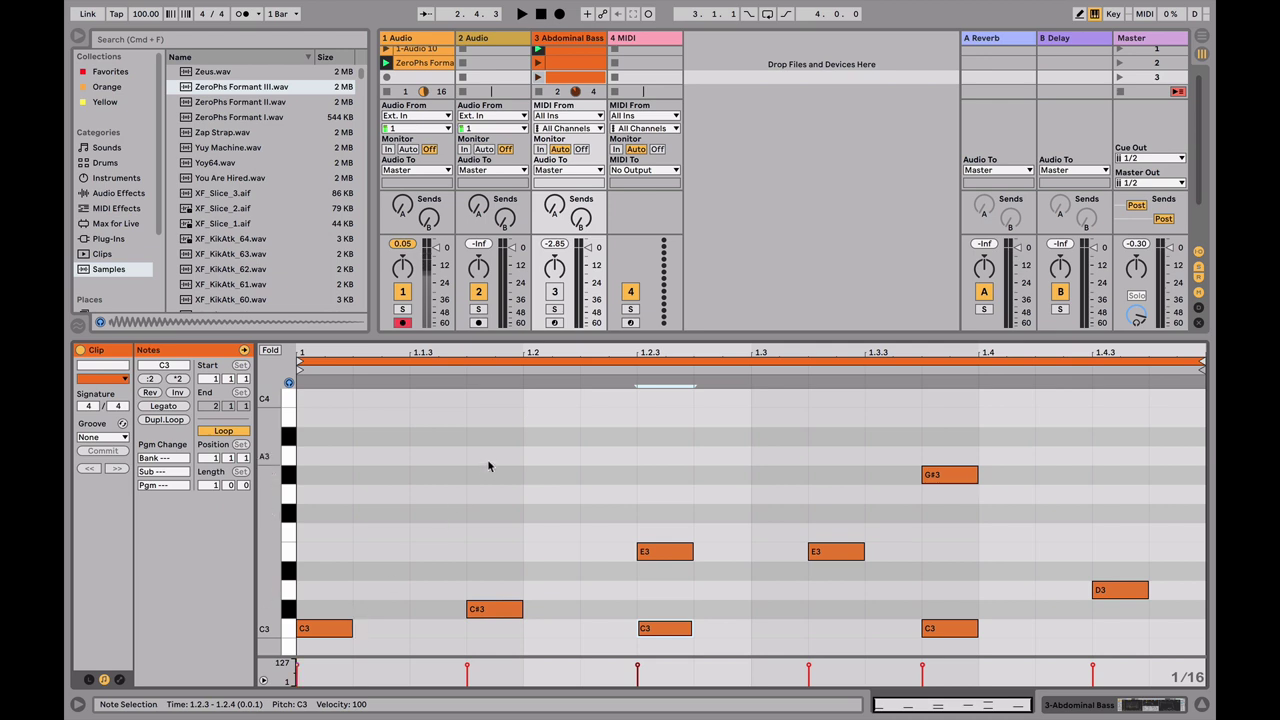
click(642, 337)
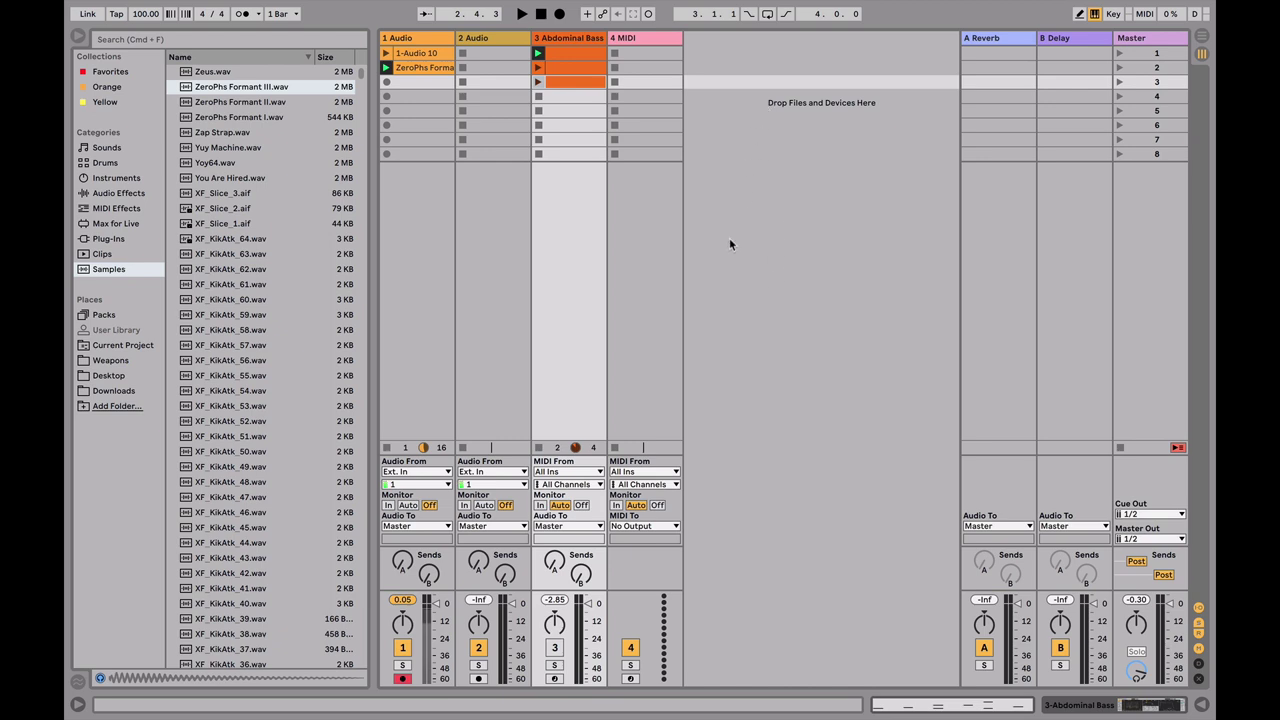
Step: Play and stop the session, and launch the recorded clip on the 1 Audio track in place of the sample clip
key(space)
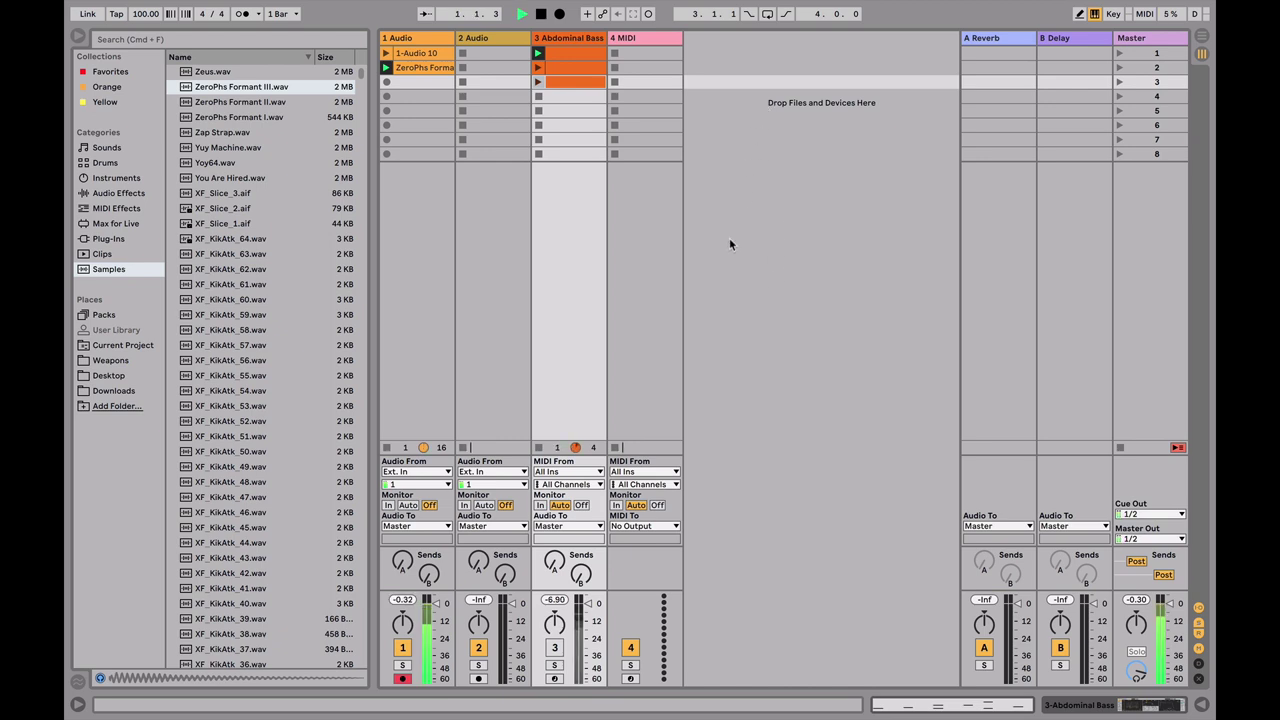
key(space)
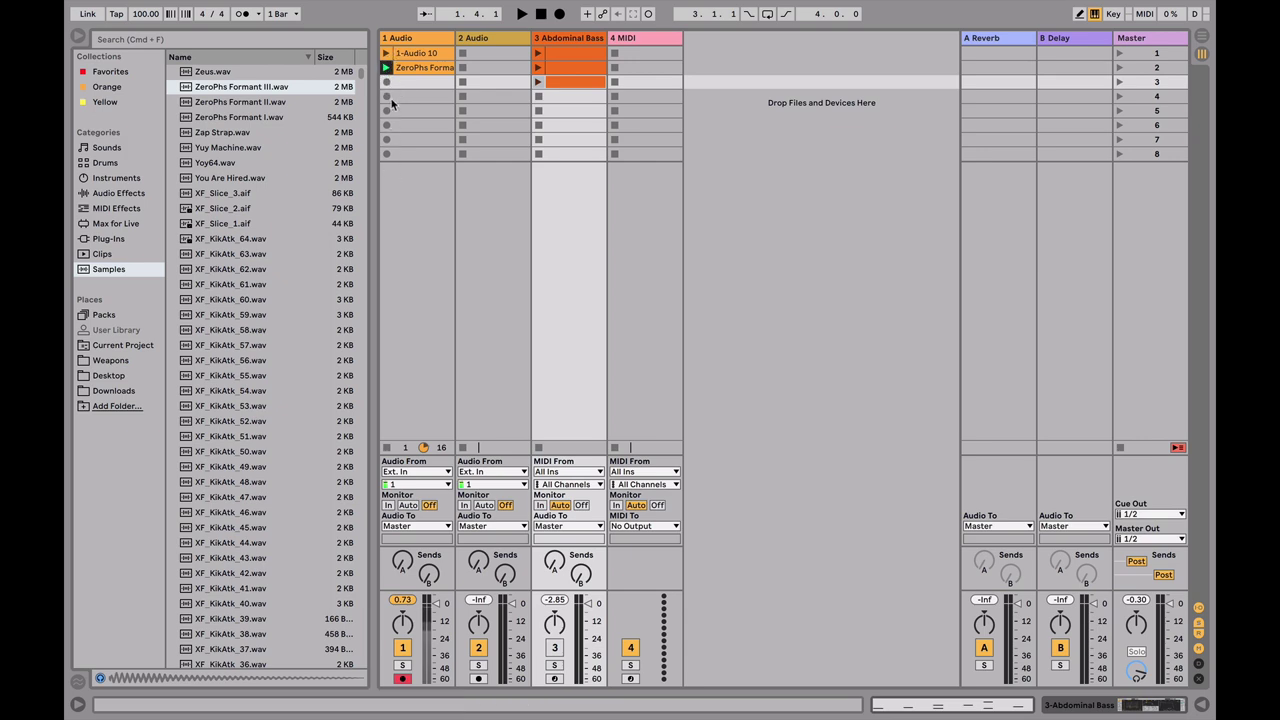
click(386, 52)
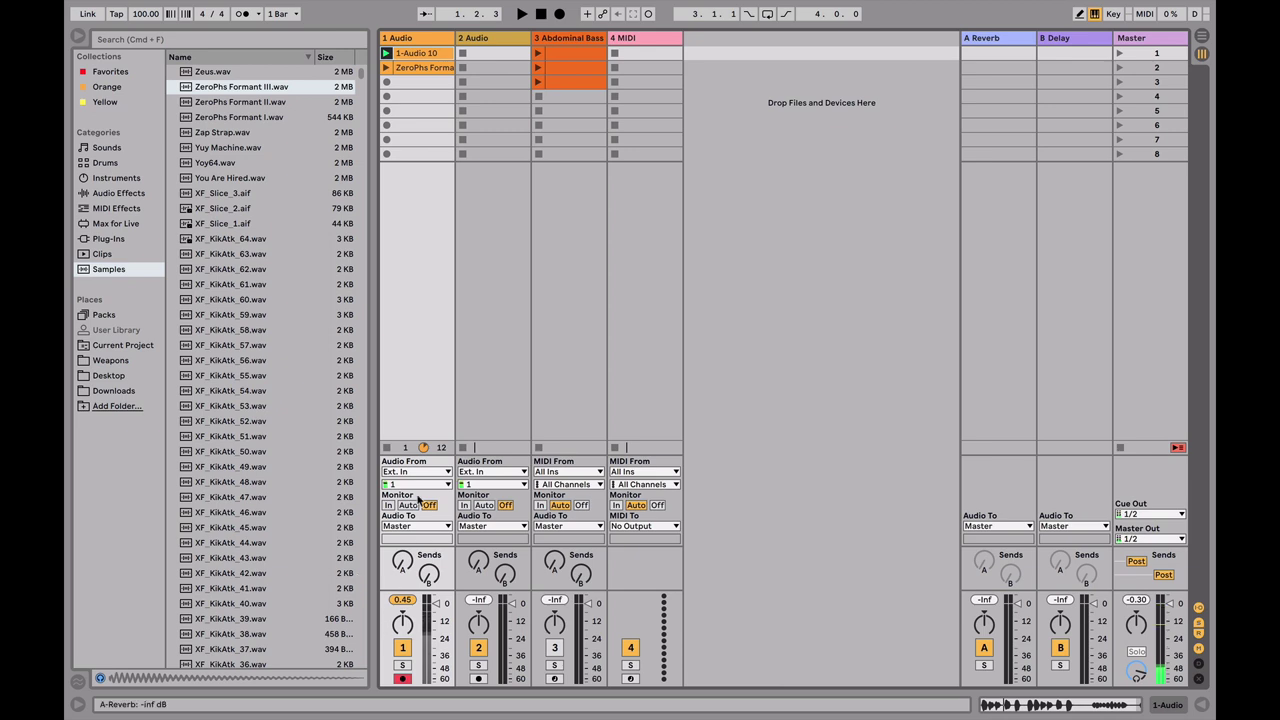
Step: Disarm the 1 Audio track, stop its clip from the empty eighth slot, and toggle playback to check it
click(404, 679)
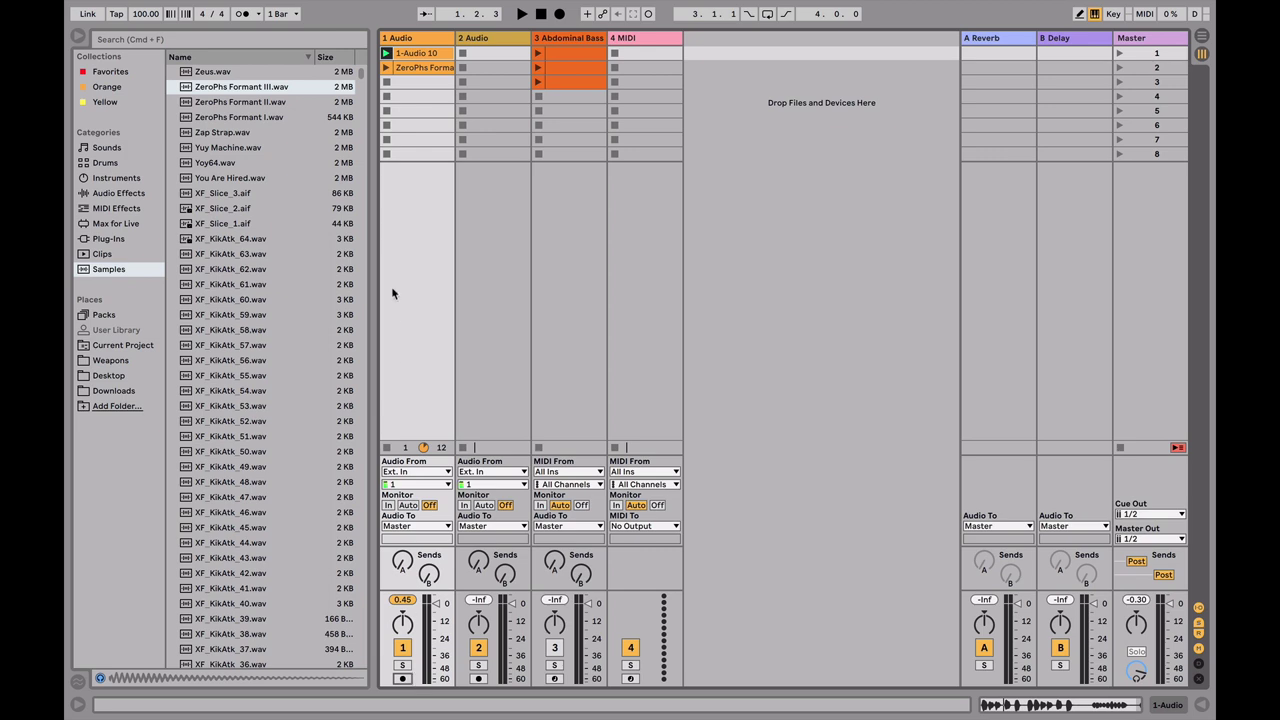
click(387, 153)
key(space)
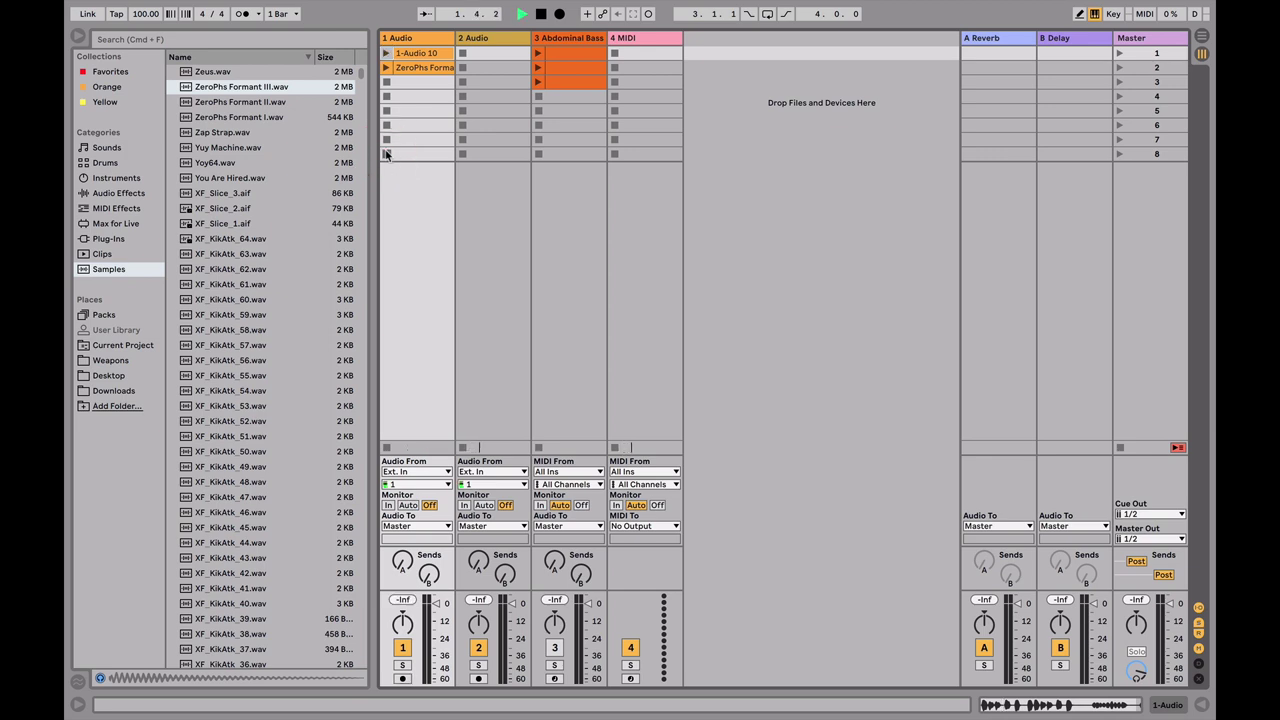
key(space)
key(space)
key(space)
Step: Copy the Abdominal Bass track's first clip and paste it at bar 17 of track 2 in Arrangement View
click(586, 52)
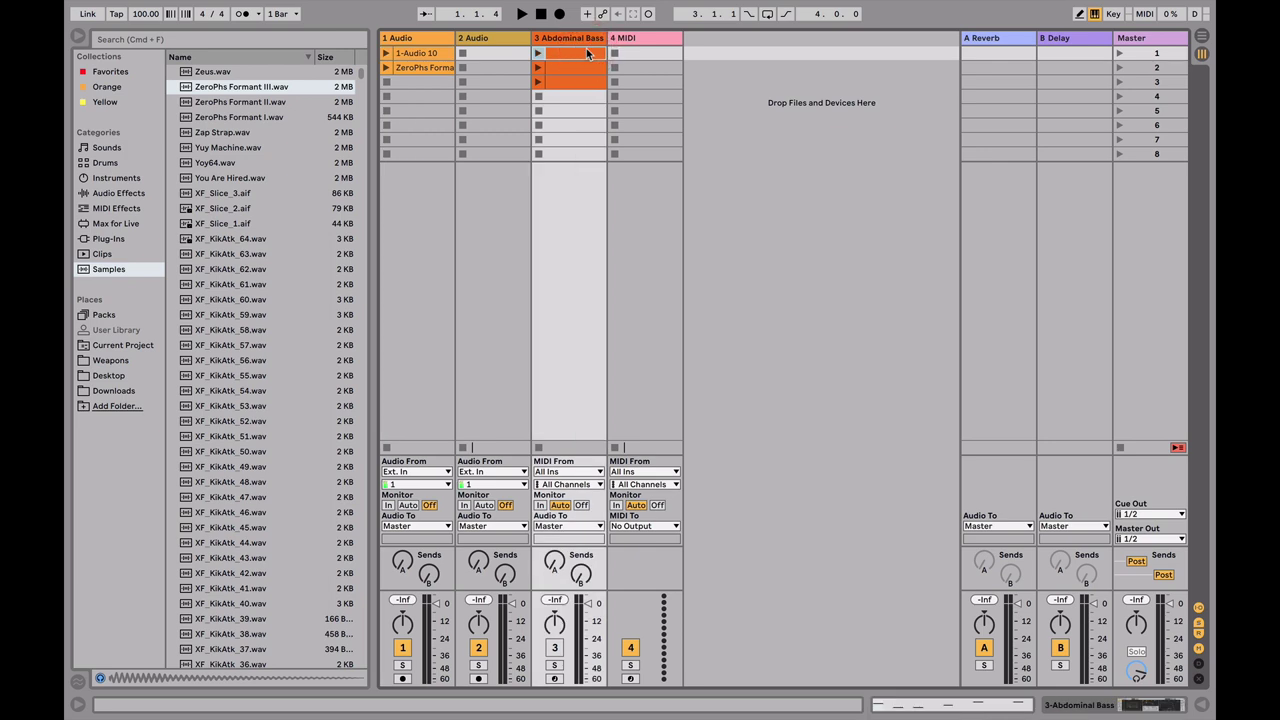
right_click(586, 48)
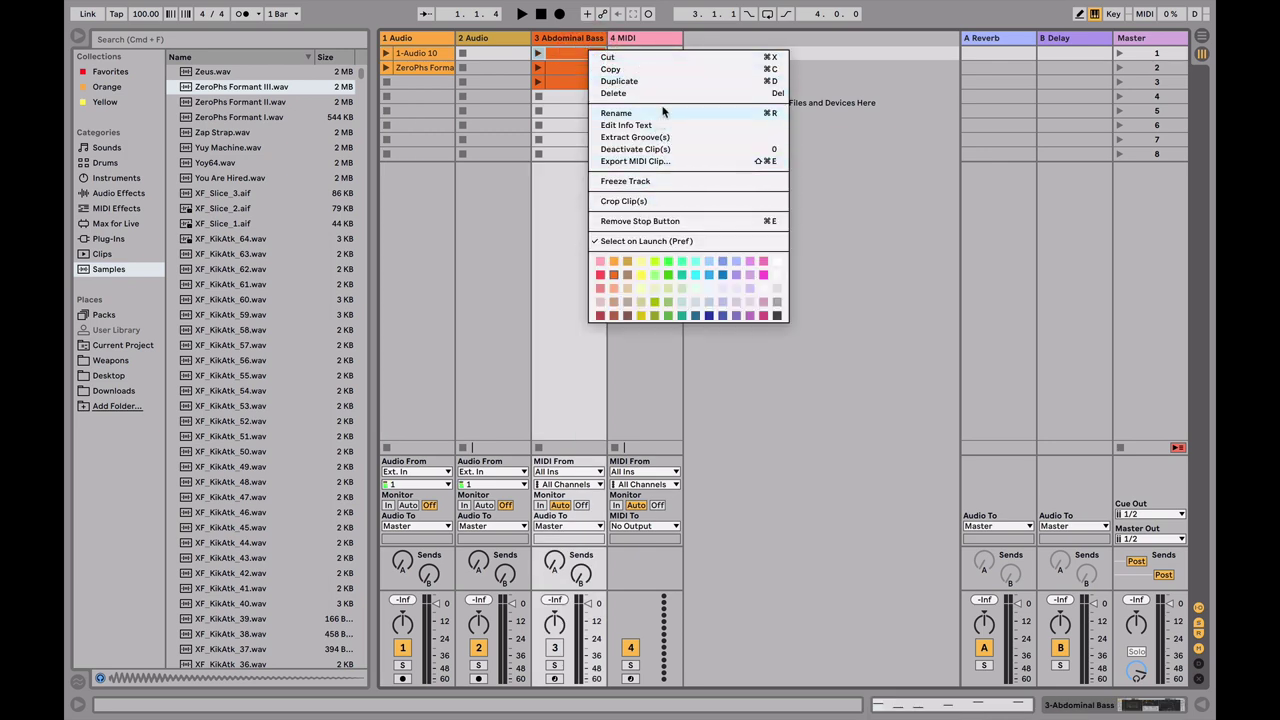
click(680, 71)
key(Tab)
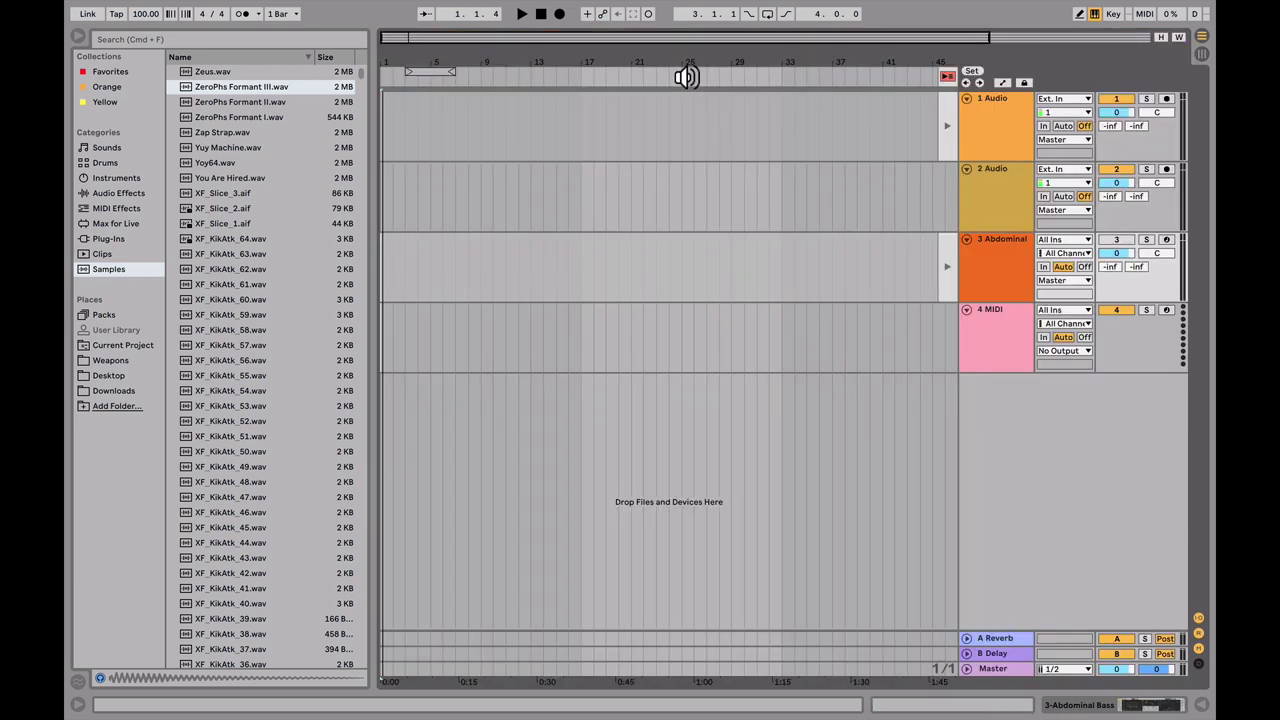
click(581, 196)
key(super+v)
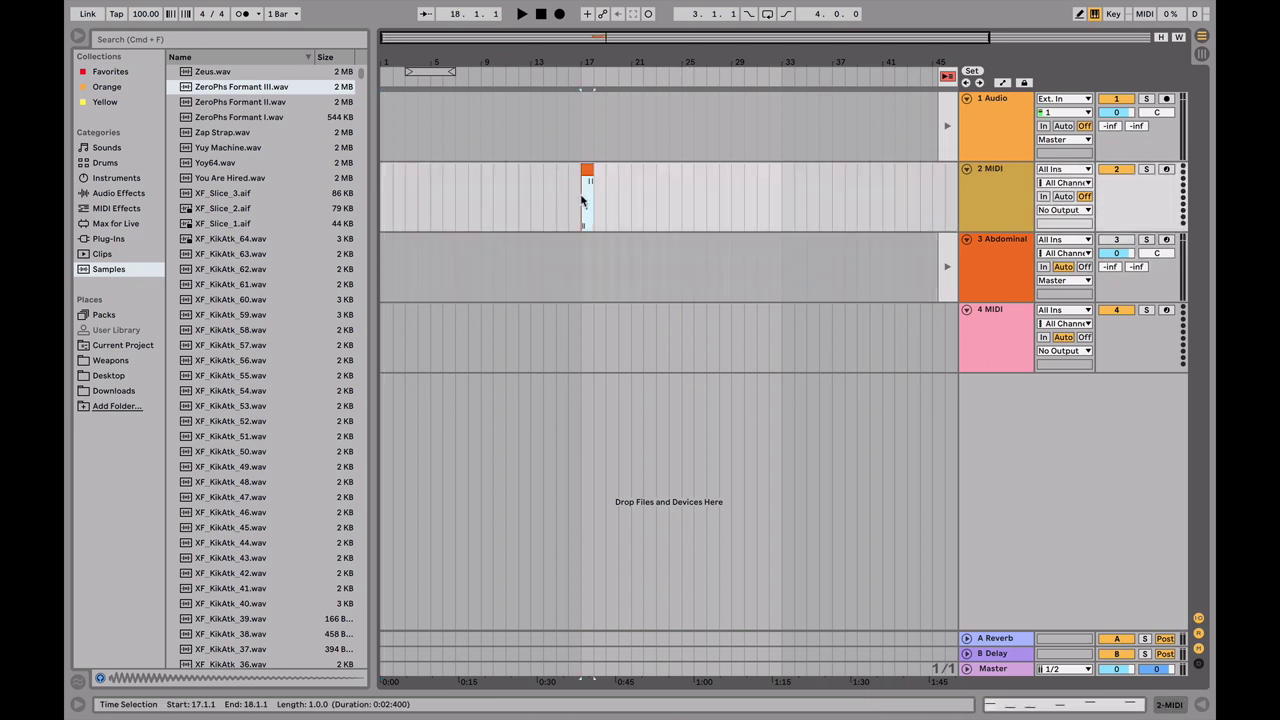
right_click(583, 199)
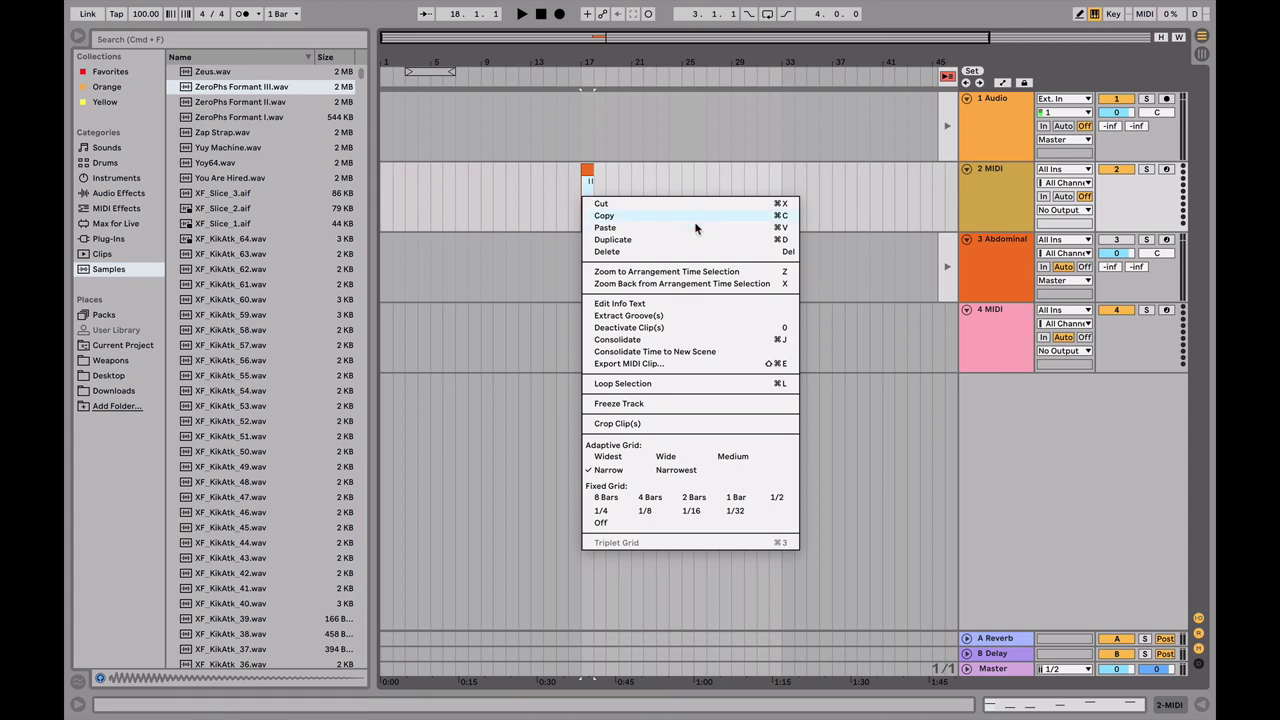
click(695, 228)
Step: Inspect the notes of the clip pasted at bar 17, hide the detail area, and place the insert marker at bar 22
click(587, 169)
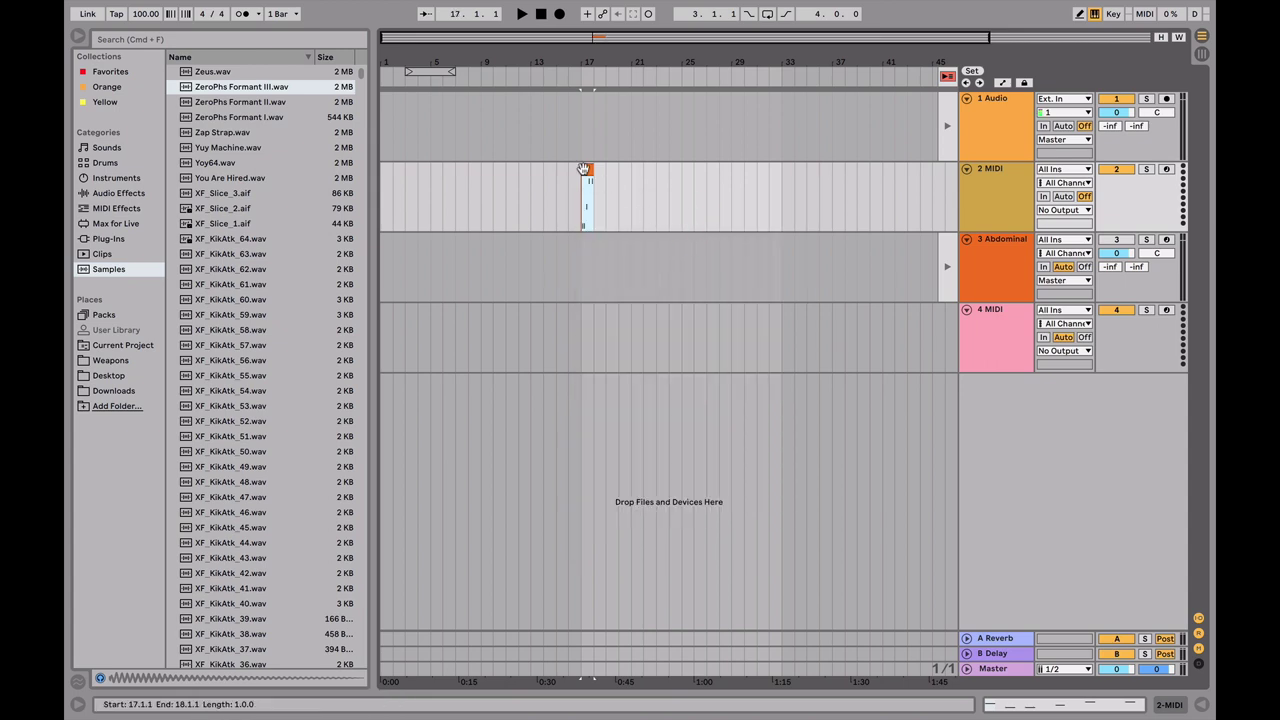
double_click(587, 169)
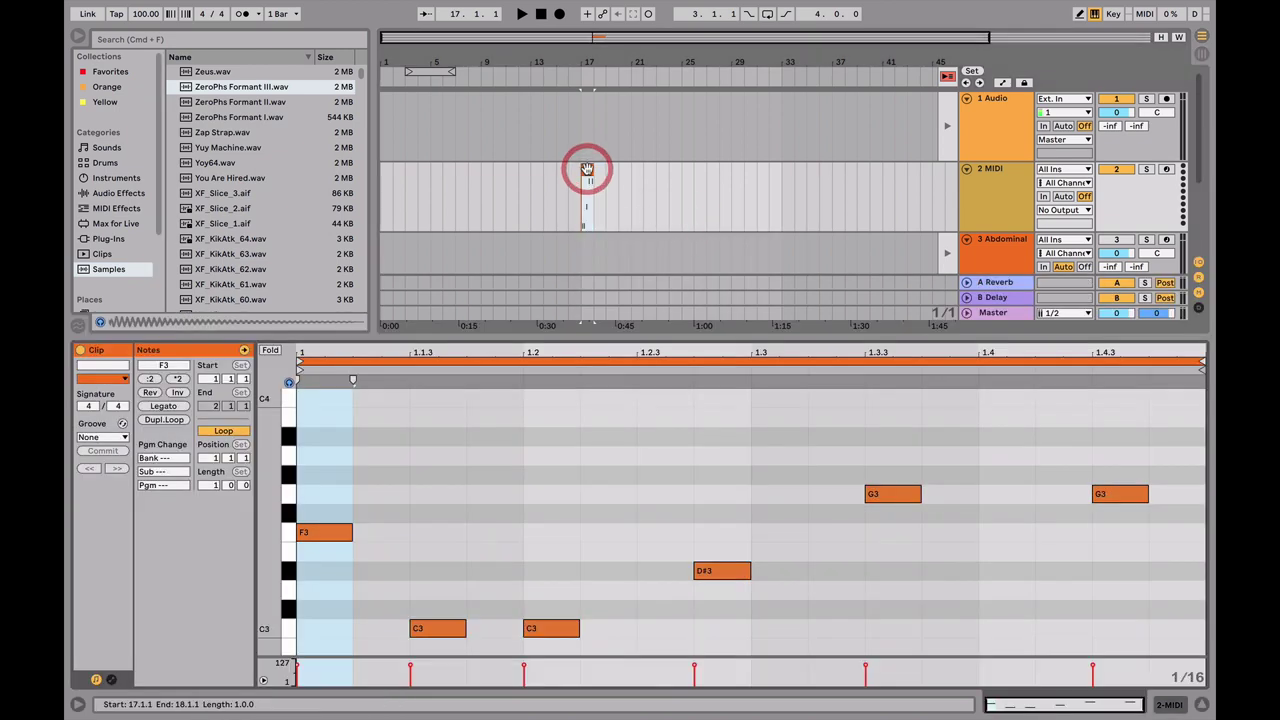
double_click(603, 334)
click(643, 216)
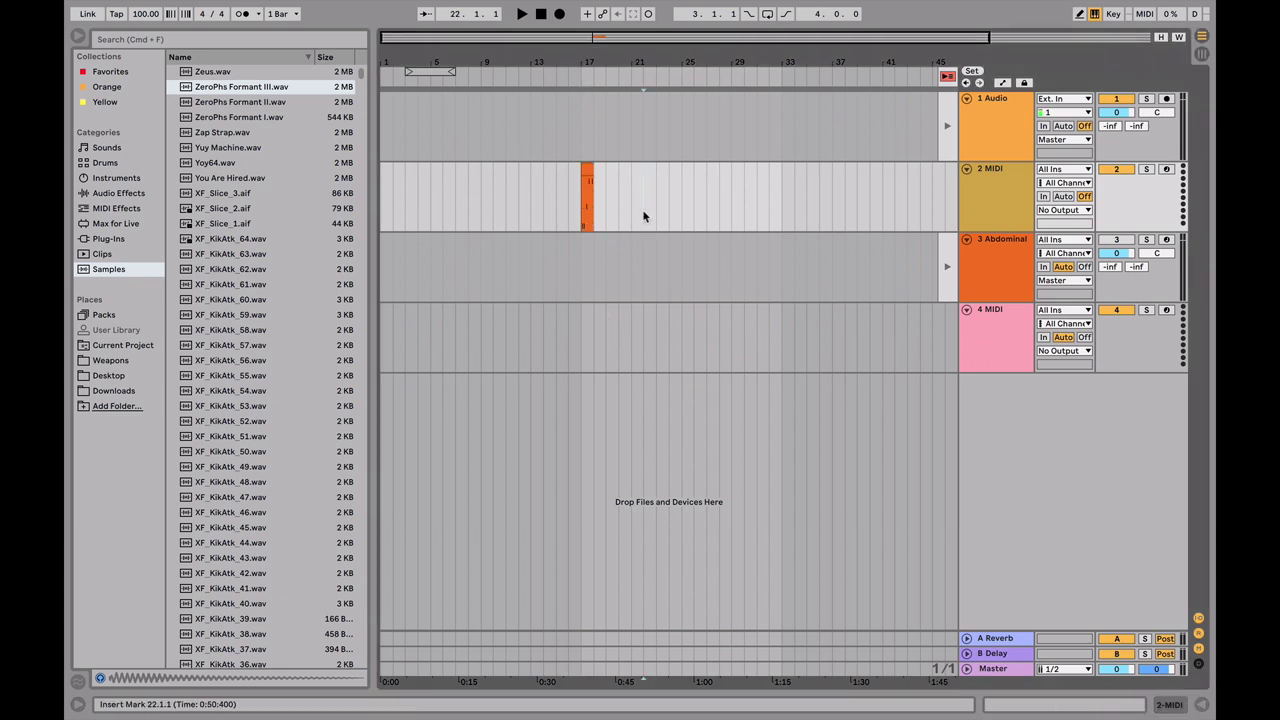
Step: Copy the ZeroPhs Formant sample clip from the 1 Audio track in Session View and paste it at bar 17 of that track in Arrangement View
key(Tab)
drag(241, 87, 437, 67)
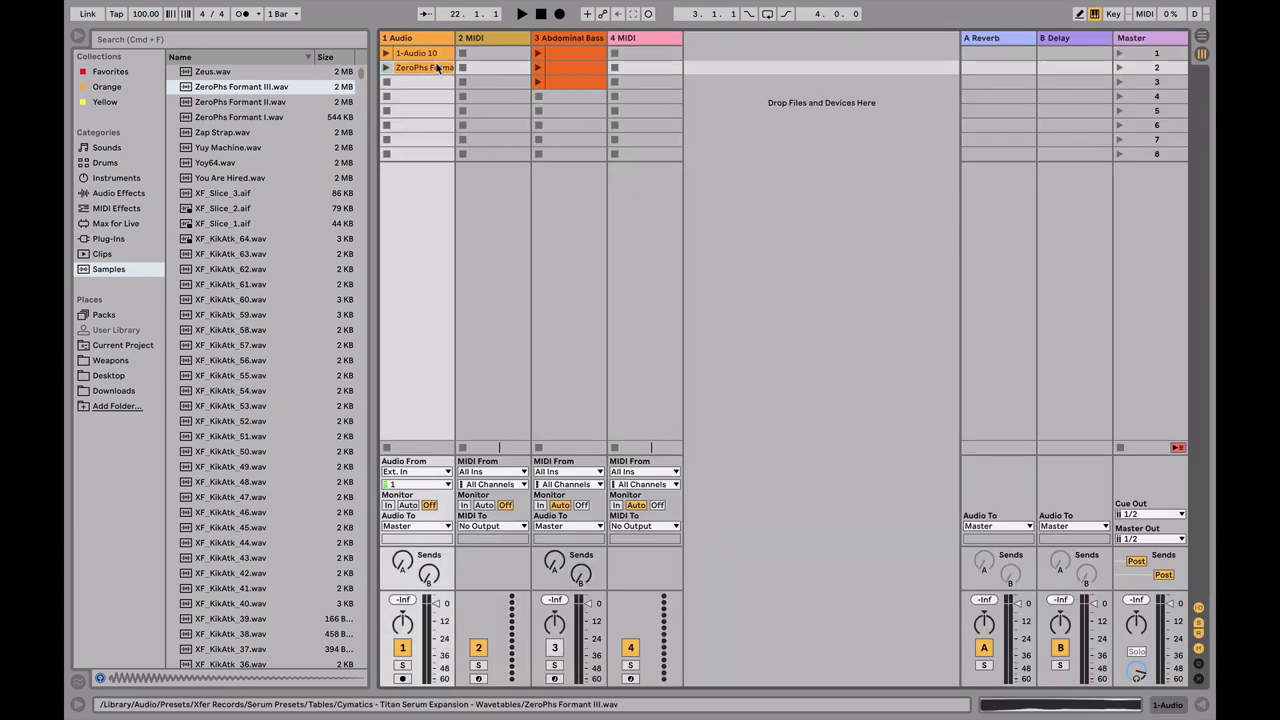
right_click(437, 67)
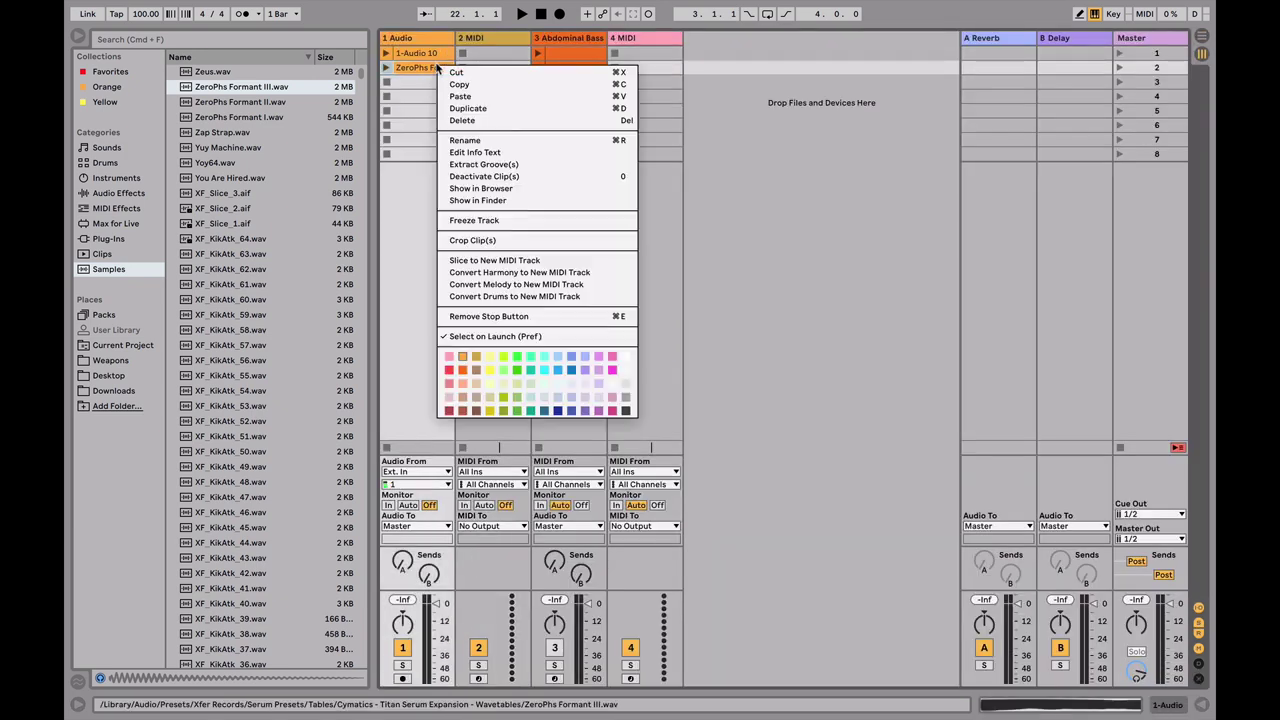
click(515, 82)
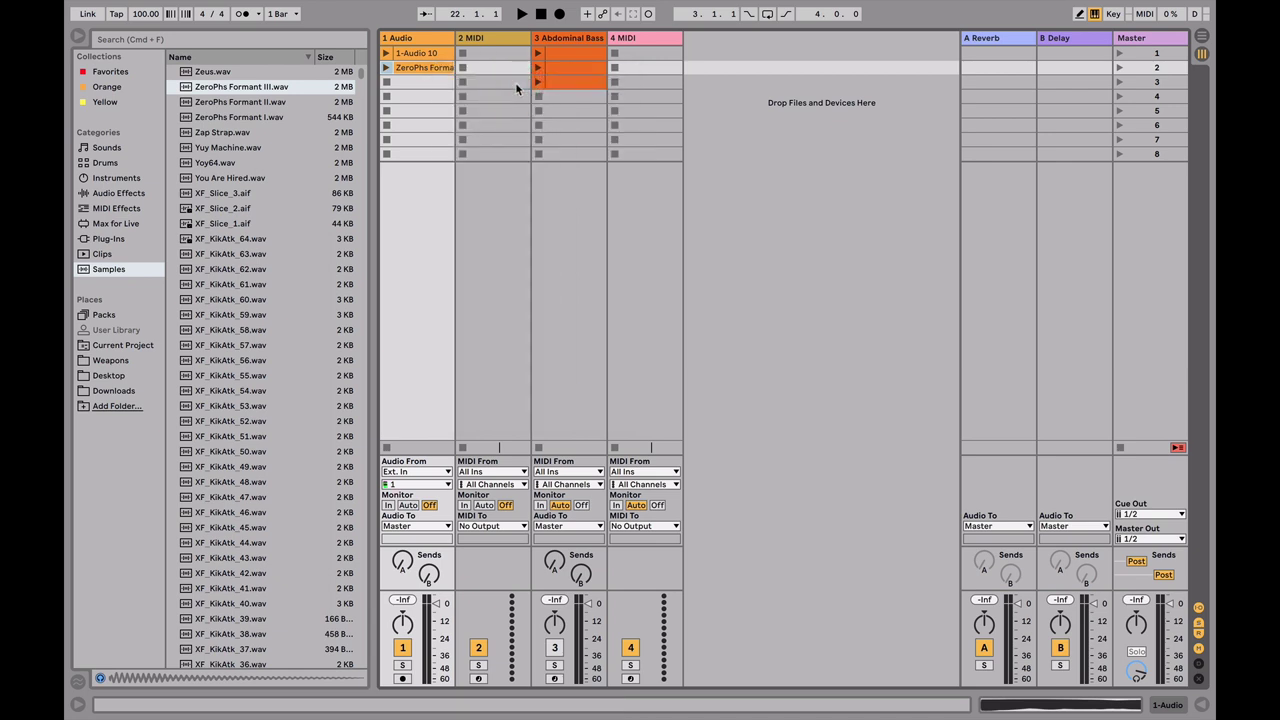
key(Tab)
click(583, 100)
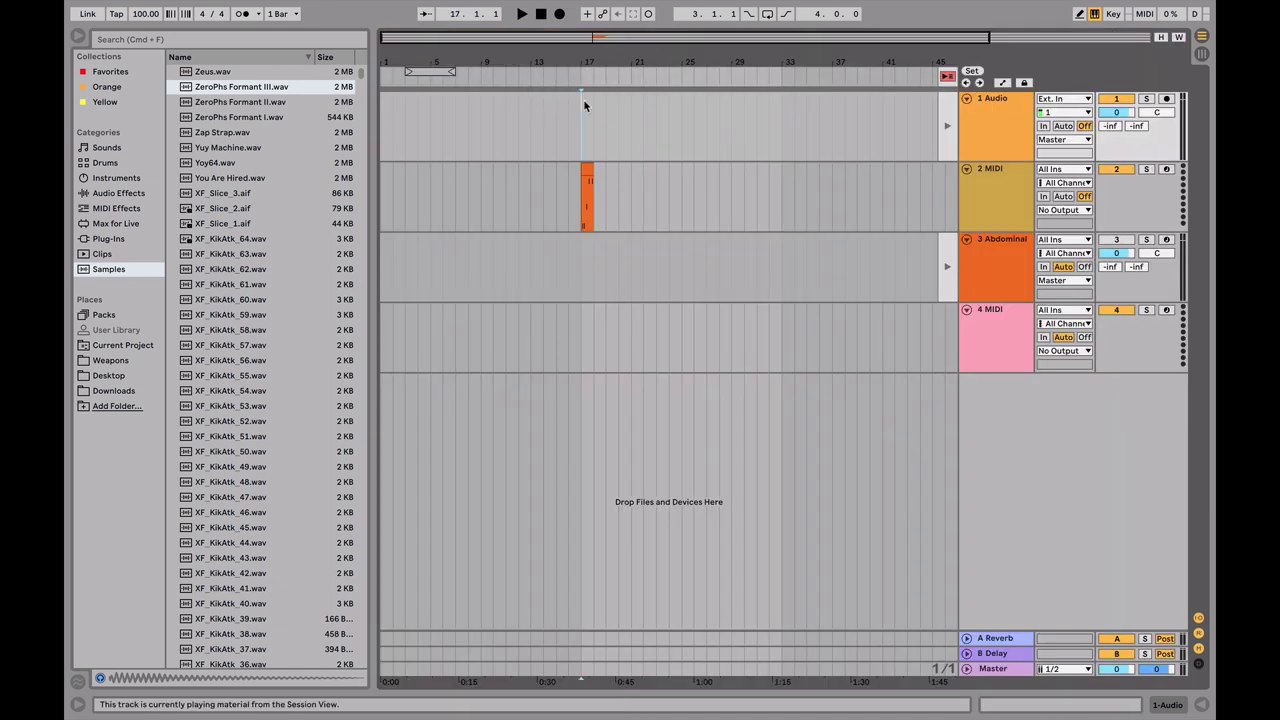
right_click(583, 100)
click(675, 113)
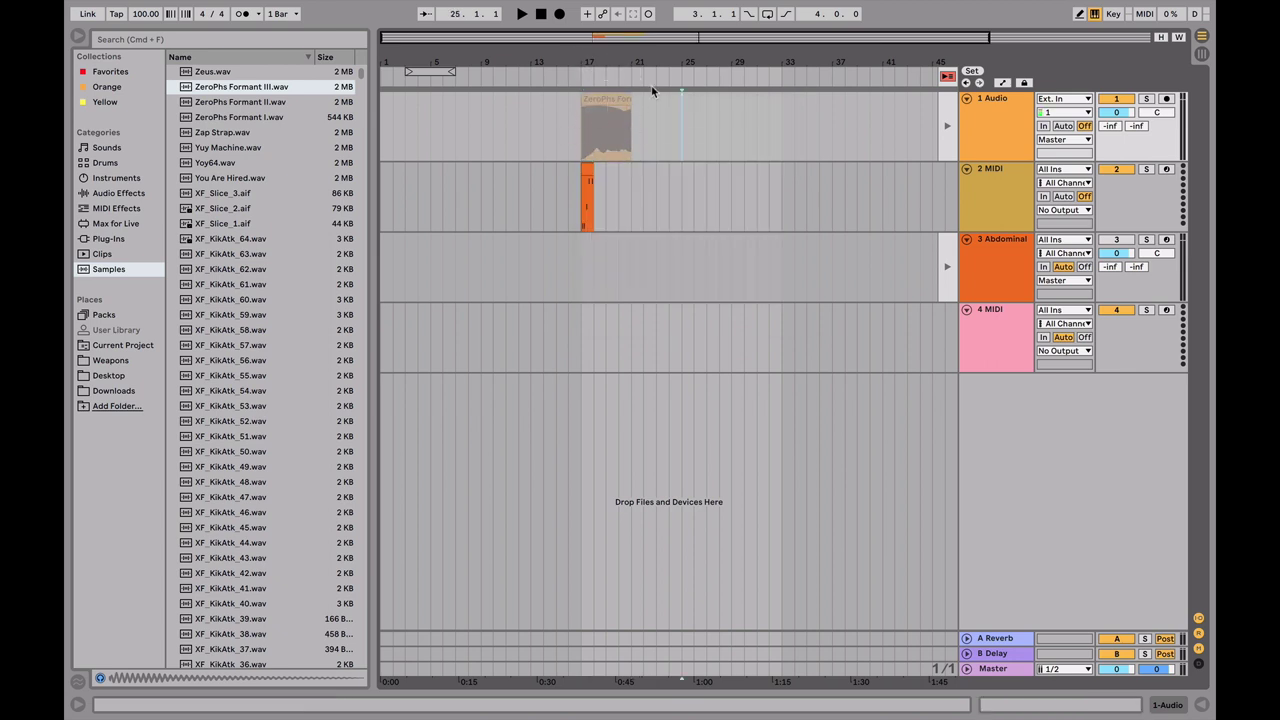
Step: Compare Session View with Arrangement View, and return all tracks to playing their Arrangement material
key(Tab)
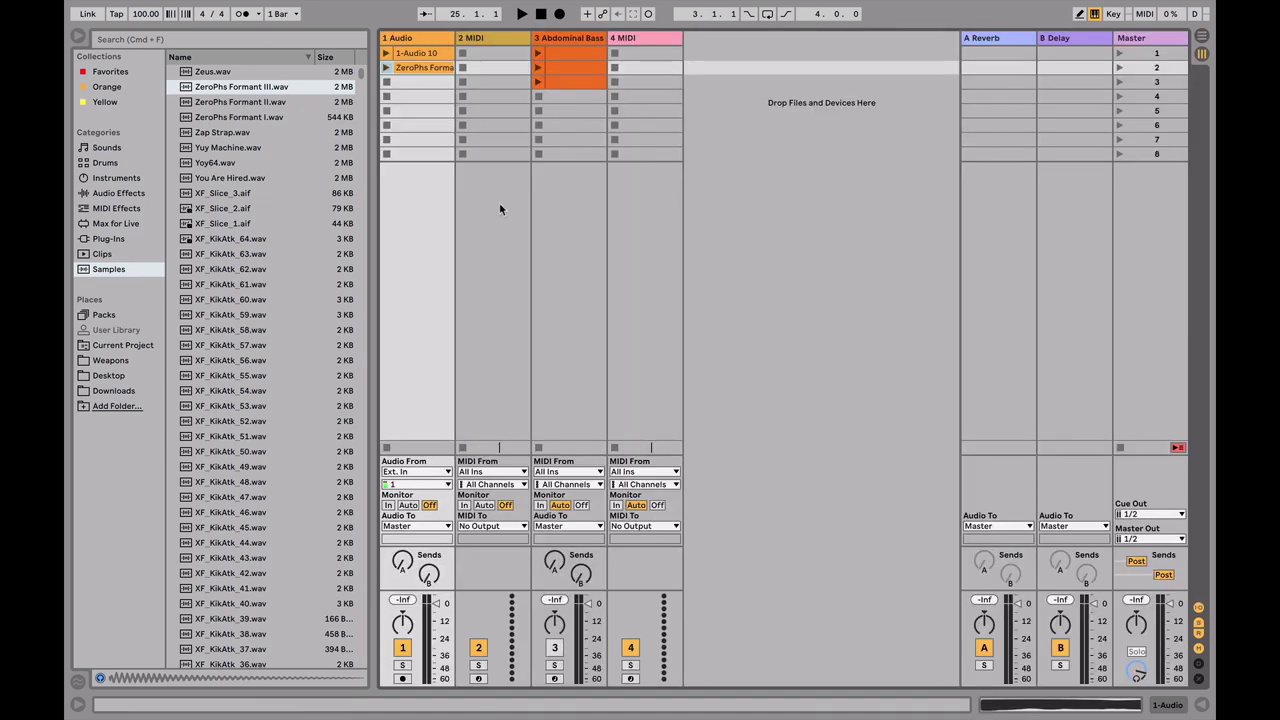
key(Tab)
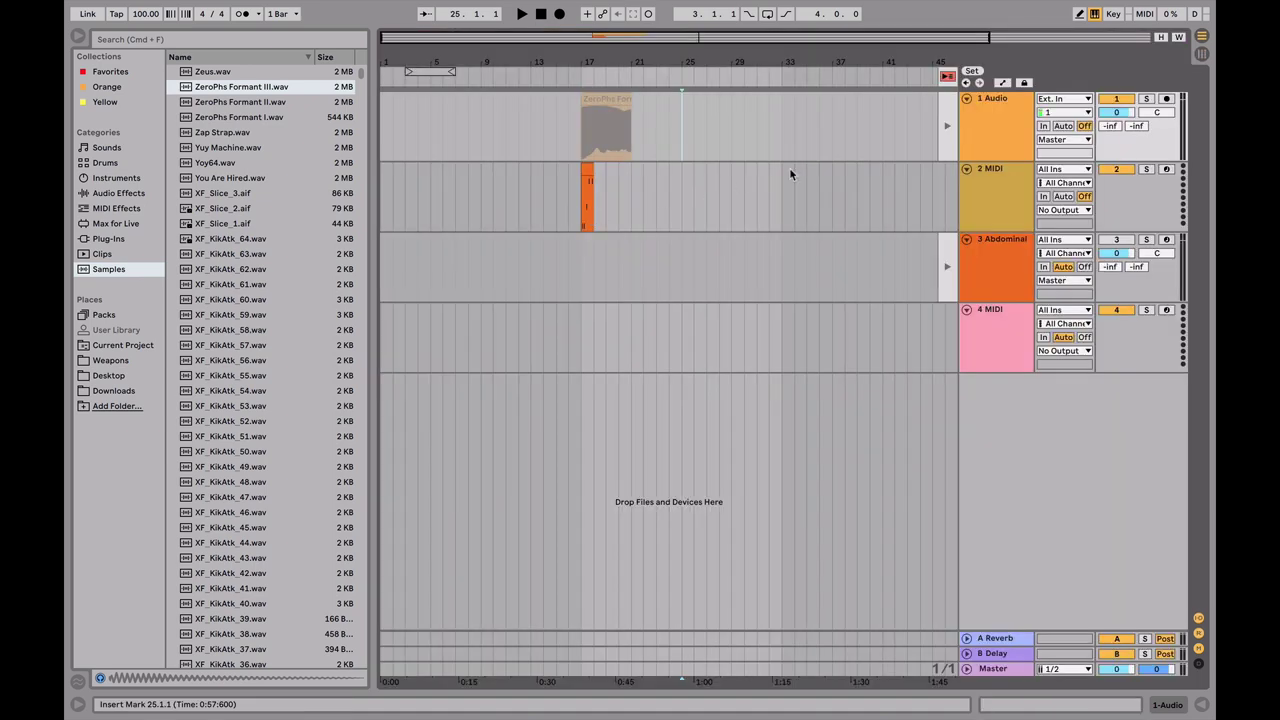
click(949, 78)
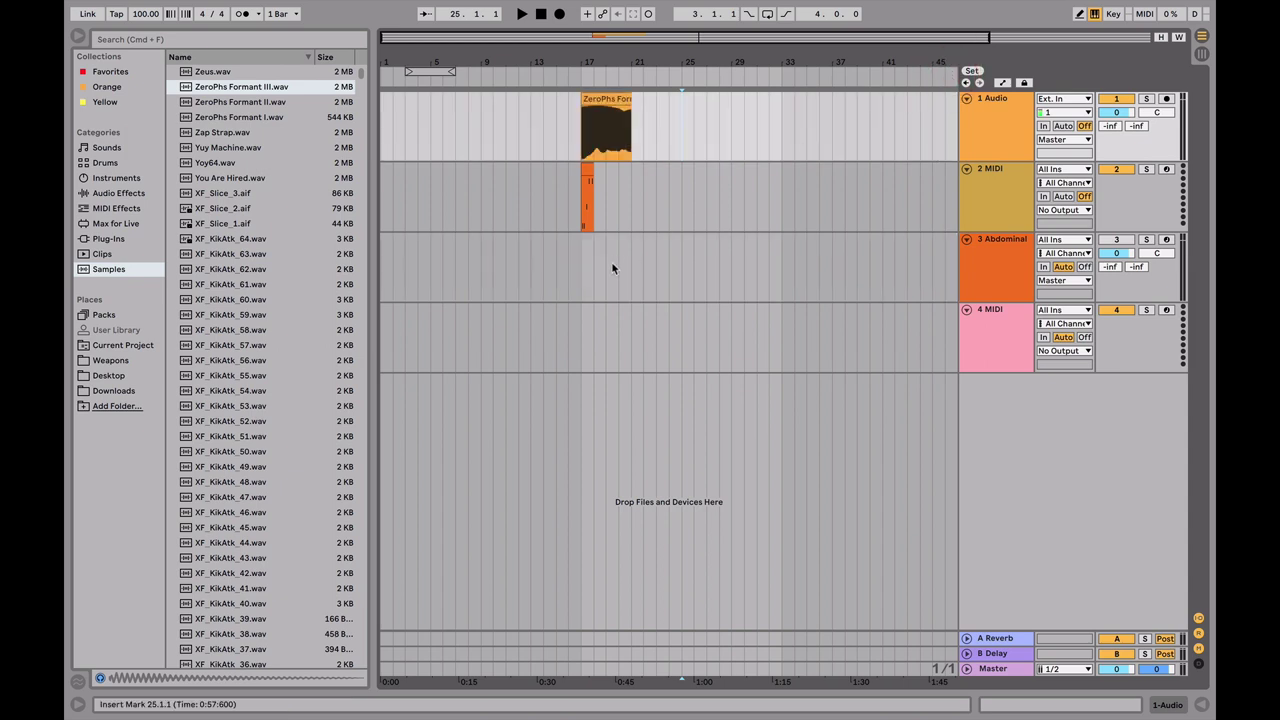
Step: Switch to Session View and look through the Sounds and Drums categories of the browser
key(Tab)
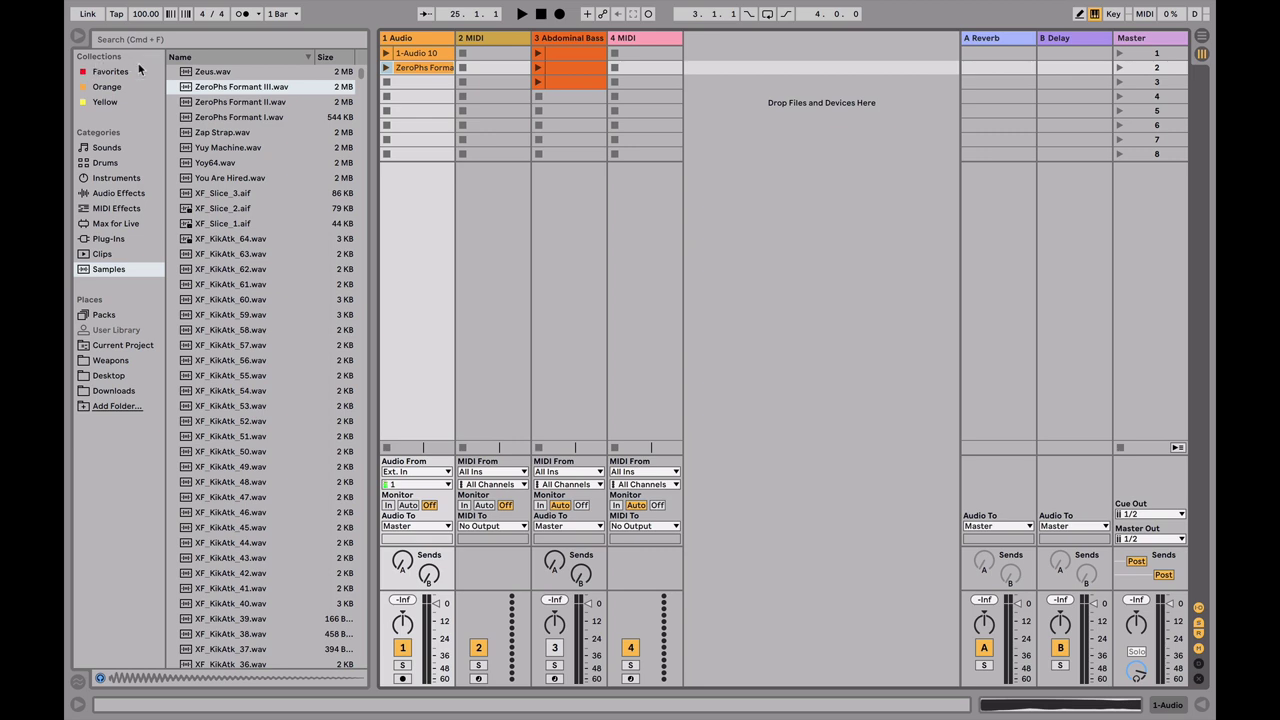
click(127, 147)
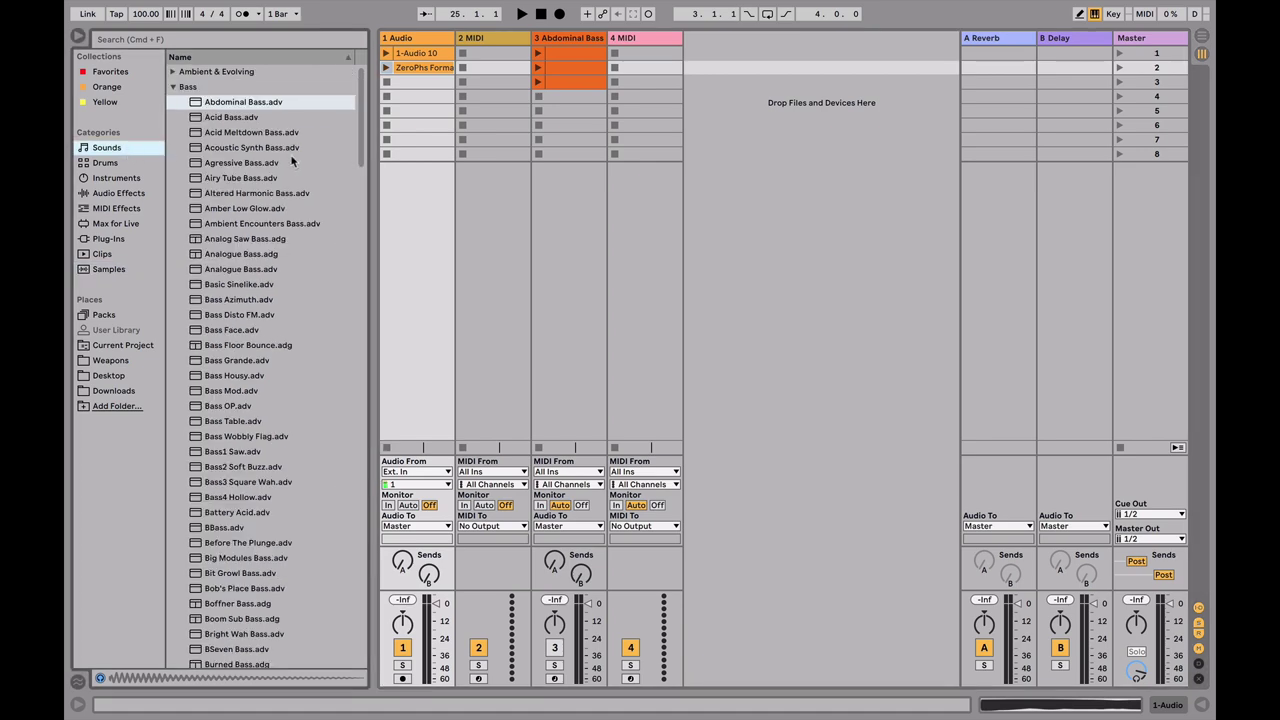
scroll(288, 158, down, 20)
scroll(292, 158, down, 10)
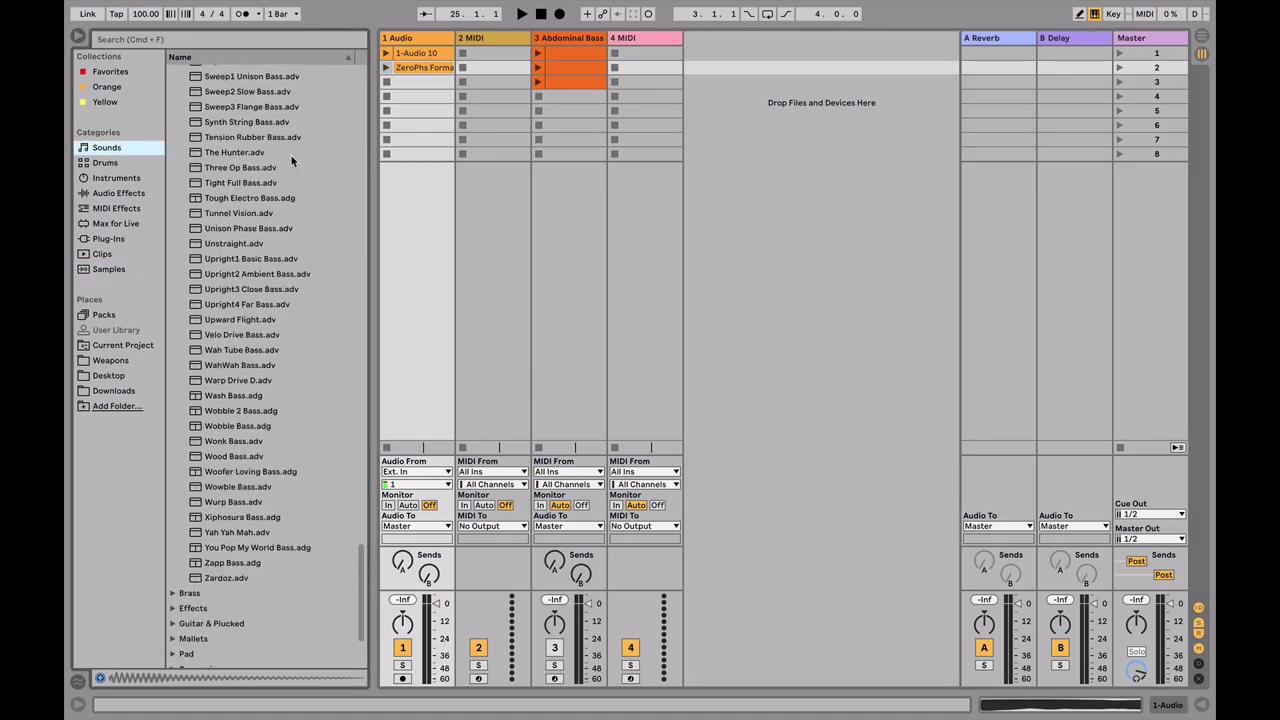
click(101, 163)
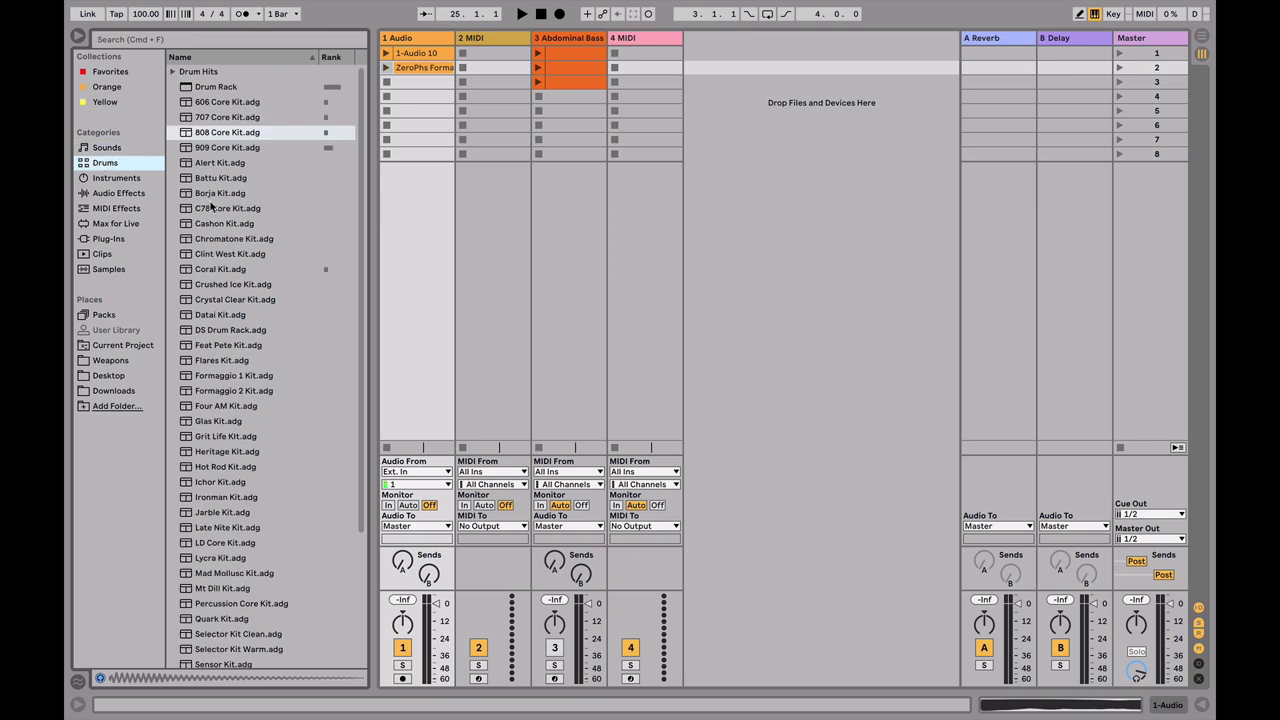
scroll(222, 285, down, 10)
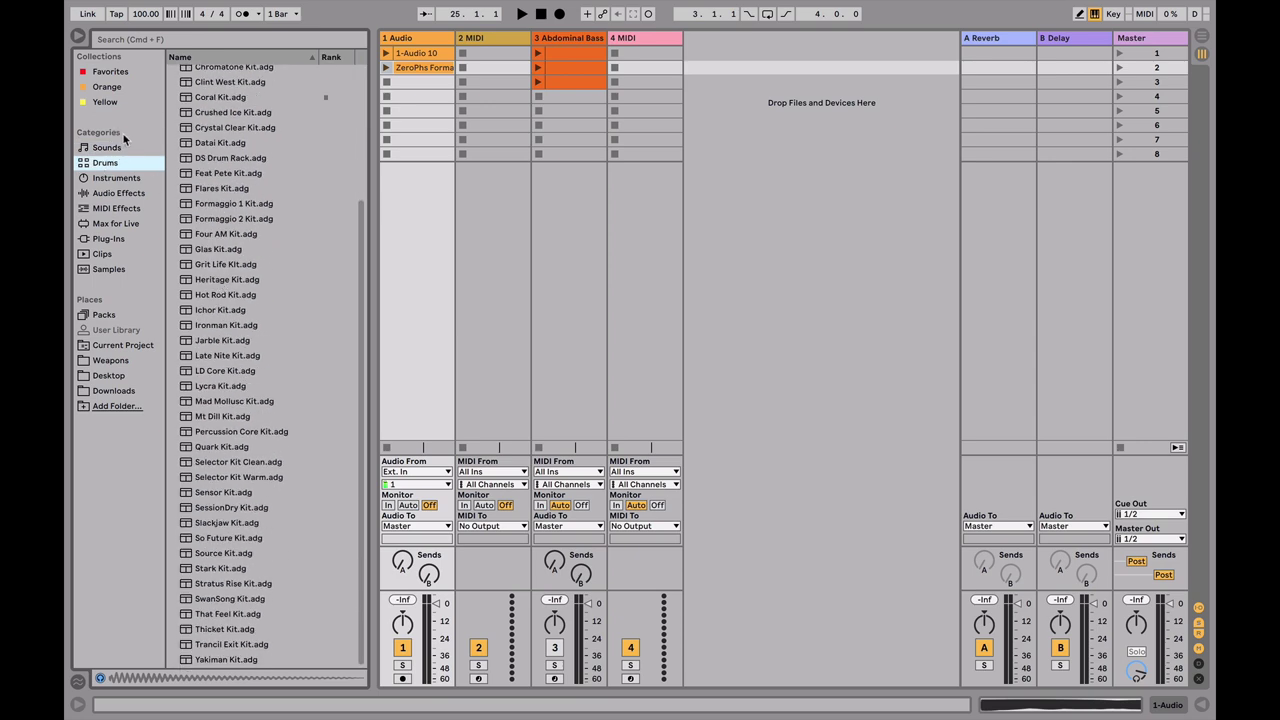
Step: Look through the browser's device categories from Instruments to Plug-Ins, and expand the VST3 folder
click(110, 178)
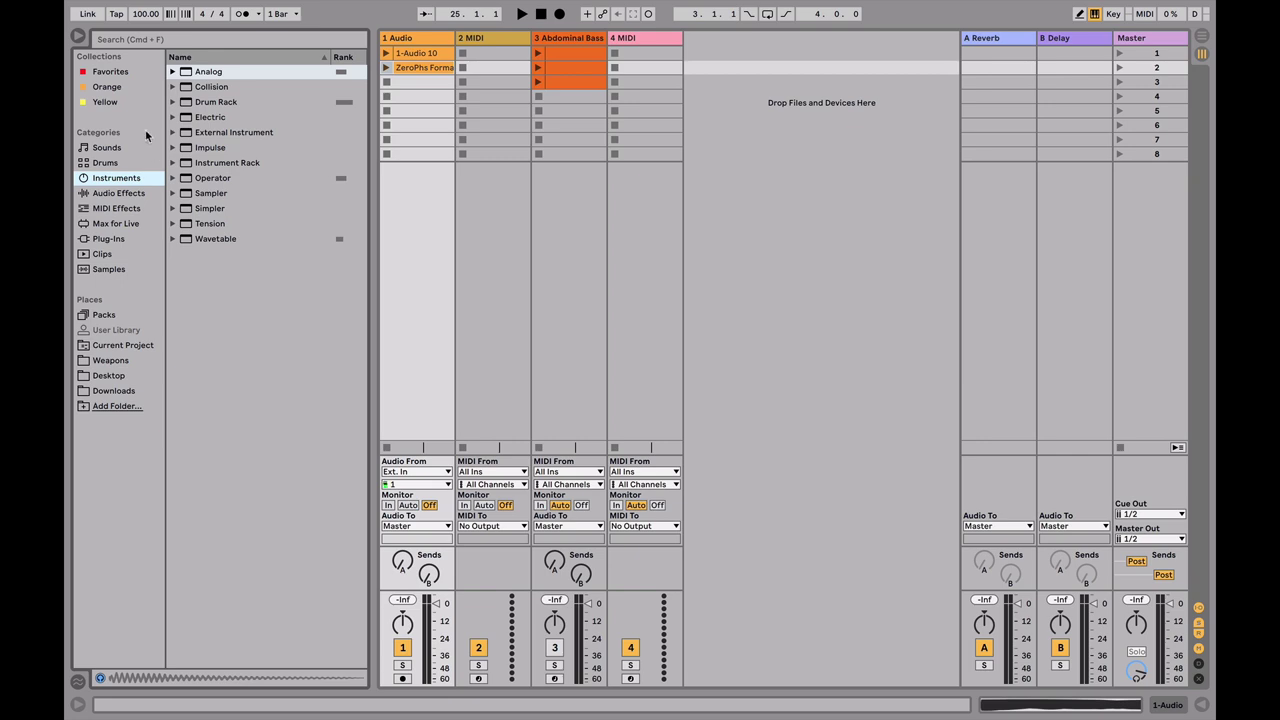
click(112, 195)
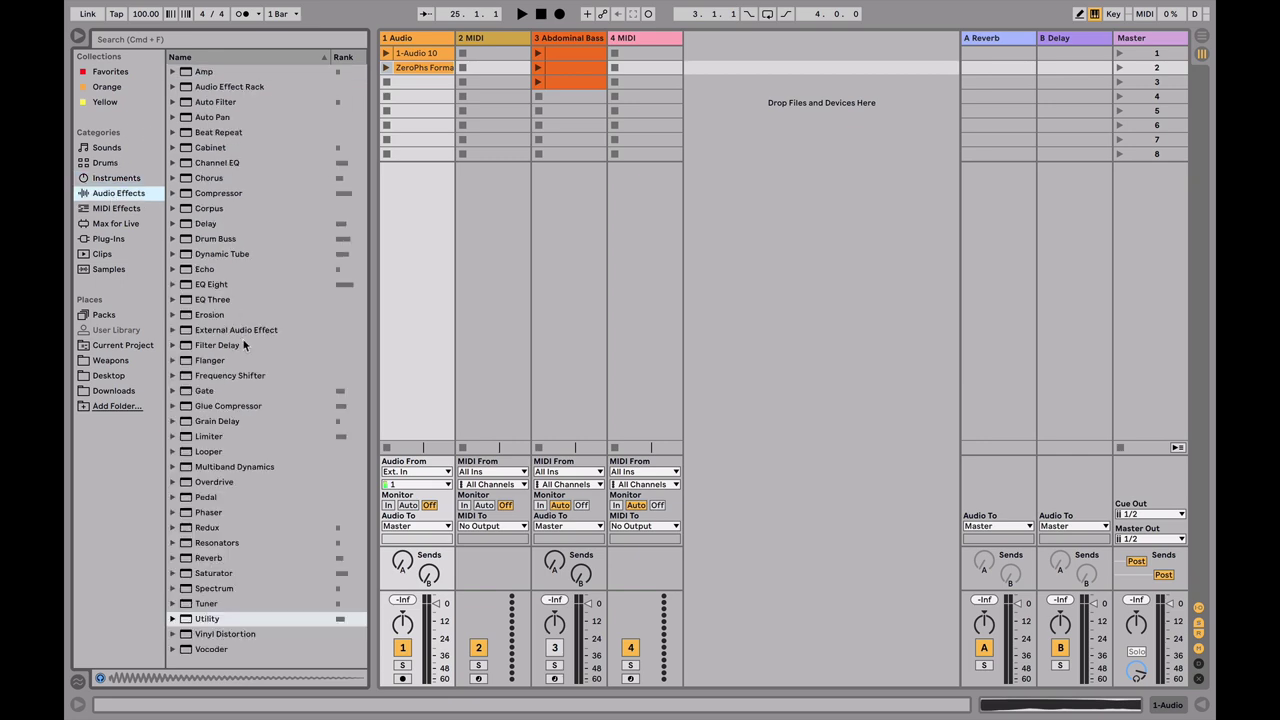
click(125, 208)
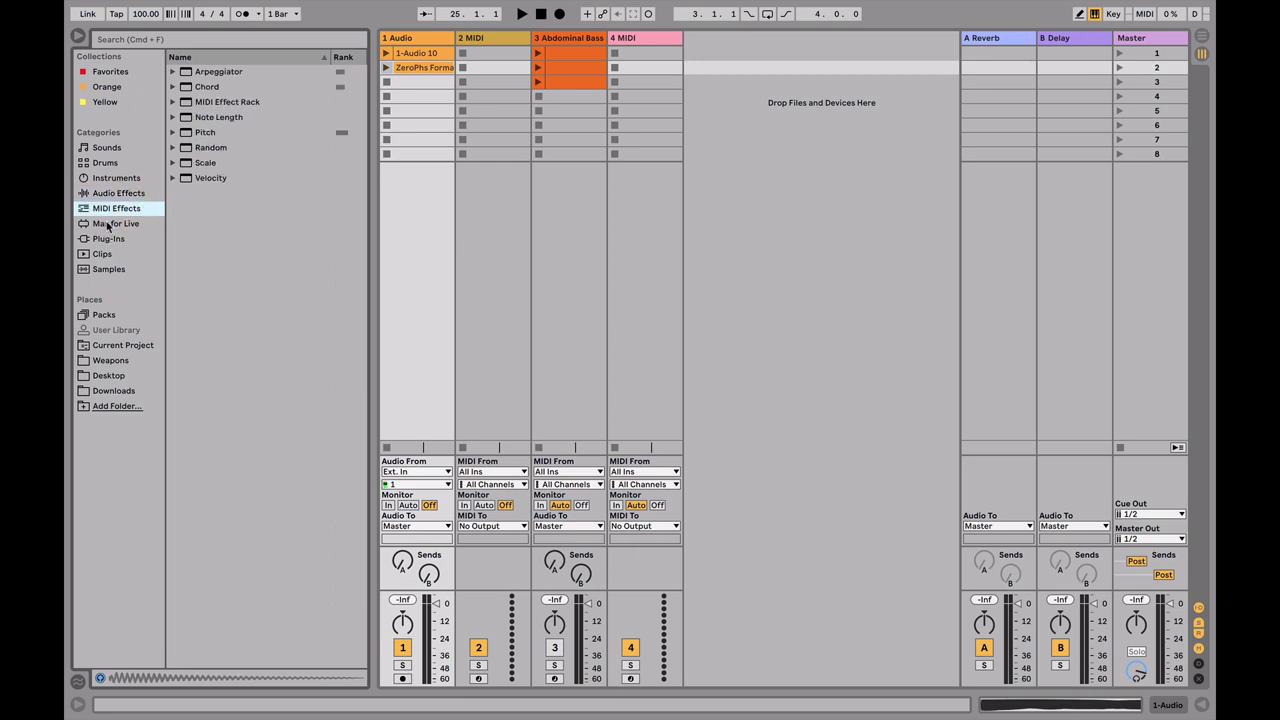
click(107, 225)
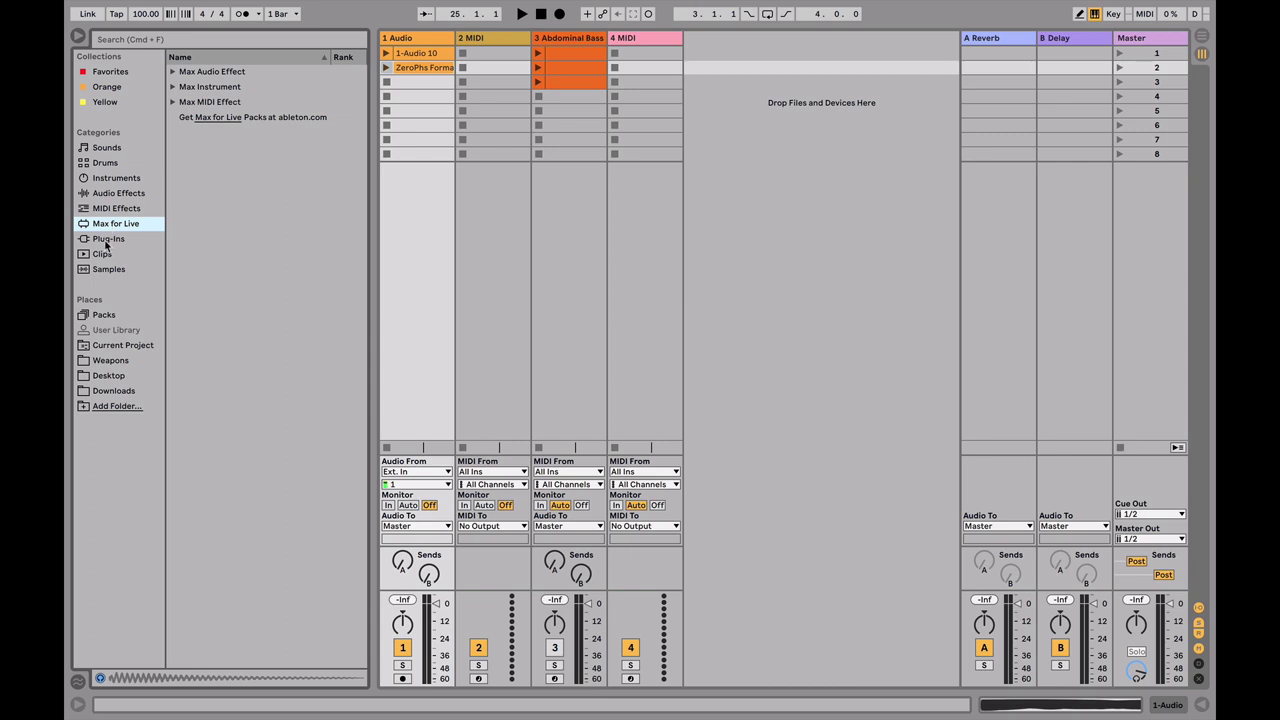
click(108, 240)
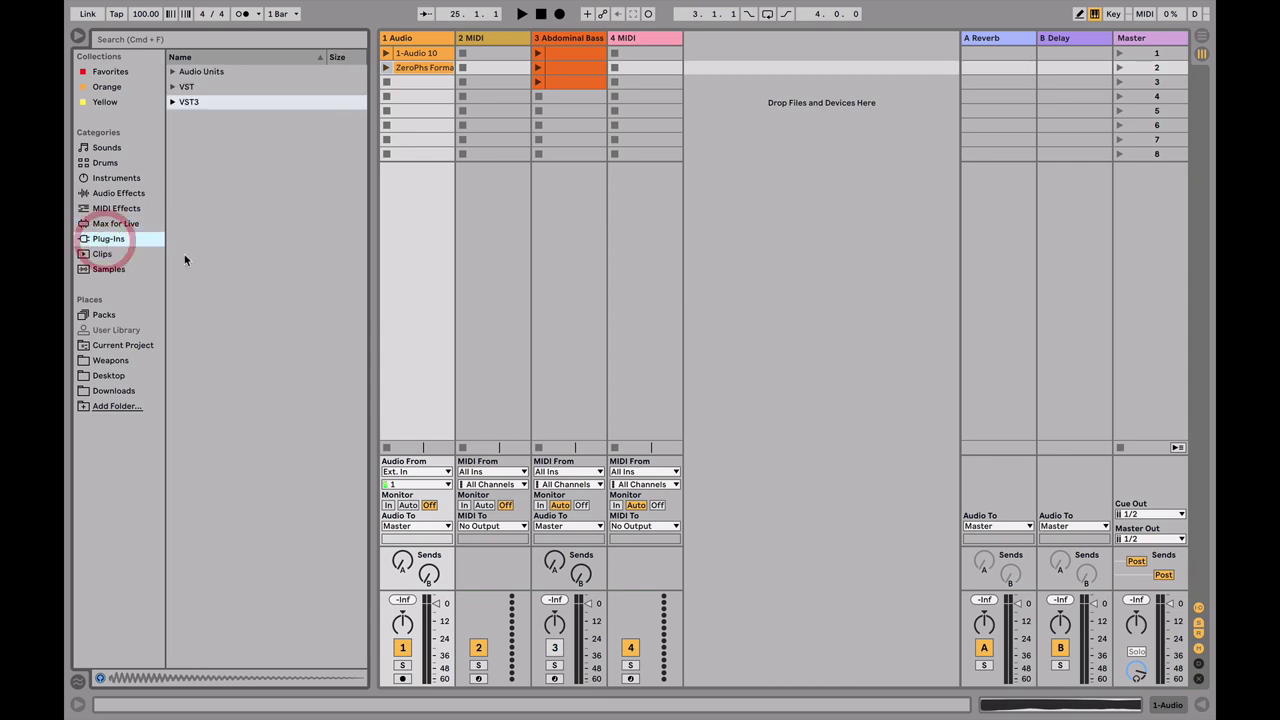
click(173, 103)
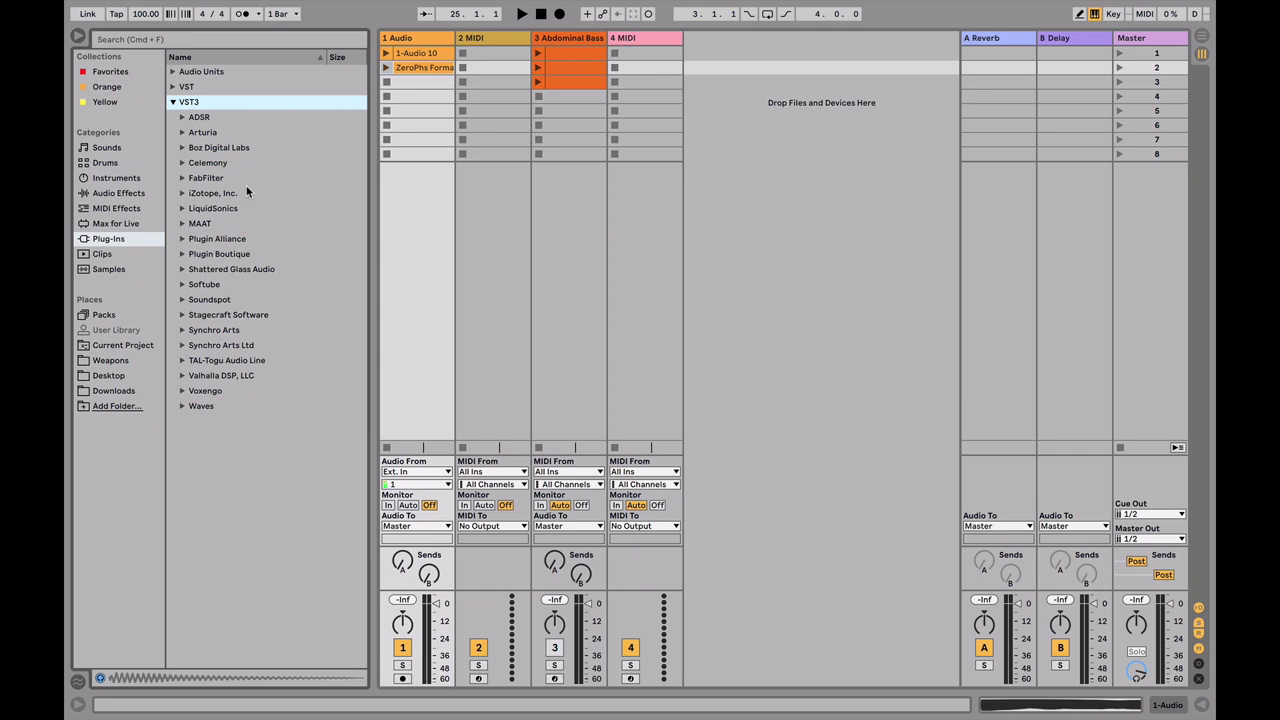
Step: Look through the Clips and Samples categories of the browser
click(104, 254)
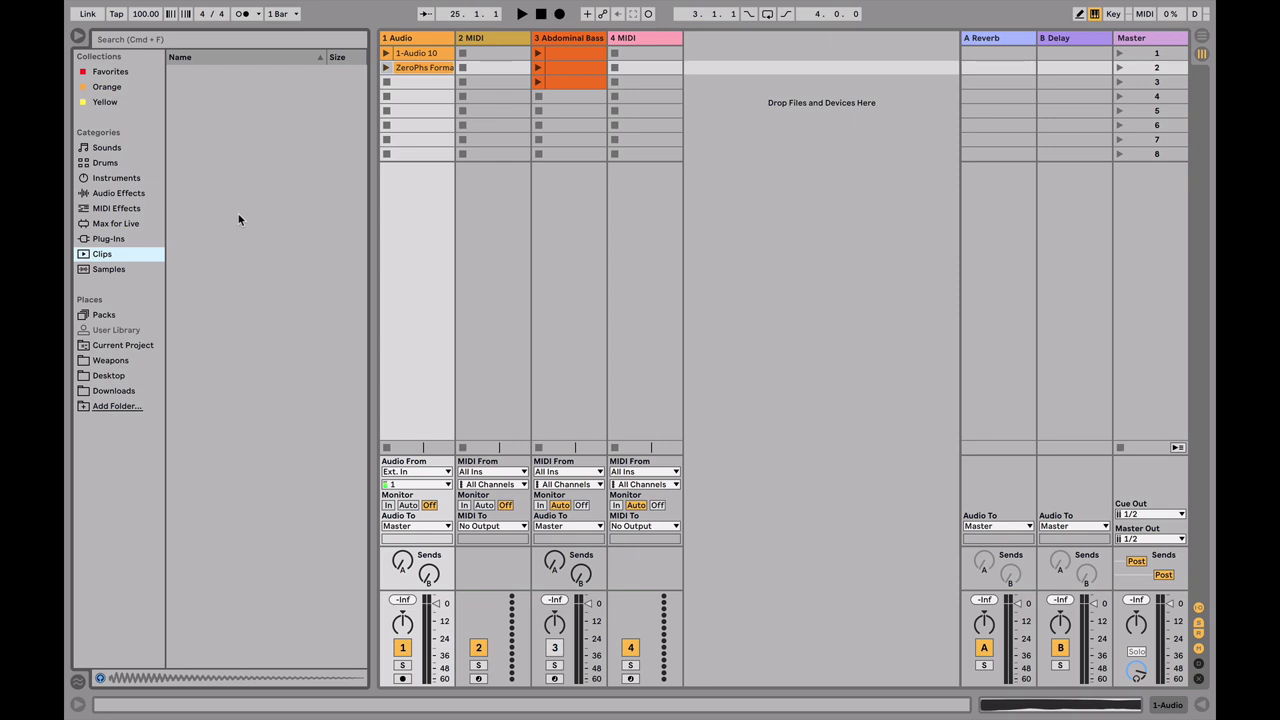
click(130, 269)
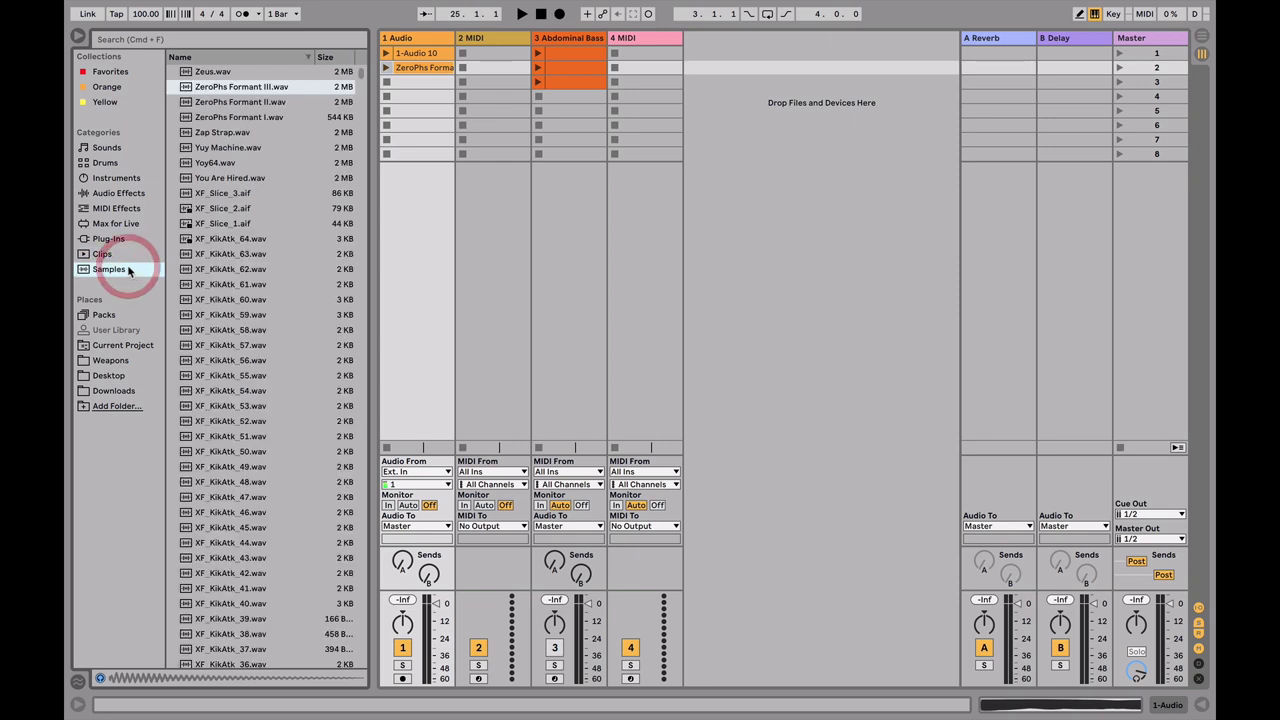
scroll(230, 335, down, 5)
scroll(225, 330, up, 5)
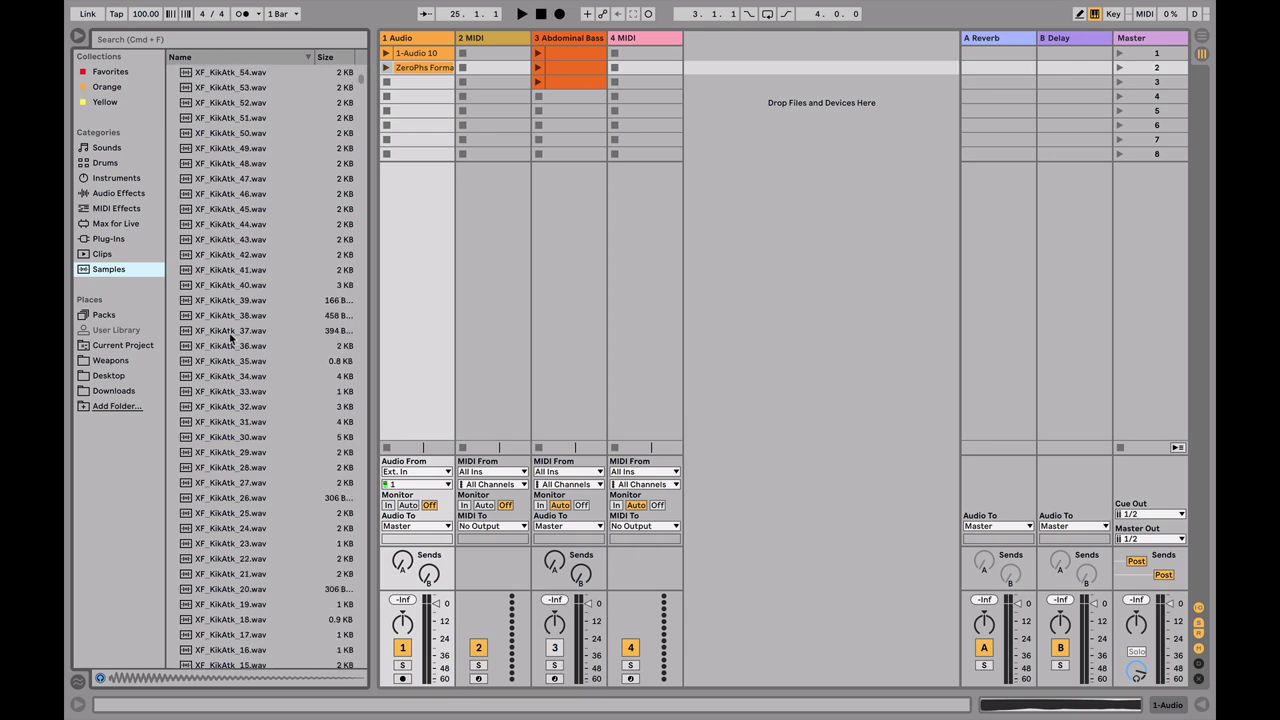
Step: View the contents of the Weapons folder, and open and cancel the dialog for adding a folder to Places
click(130, 362)
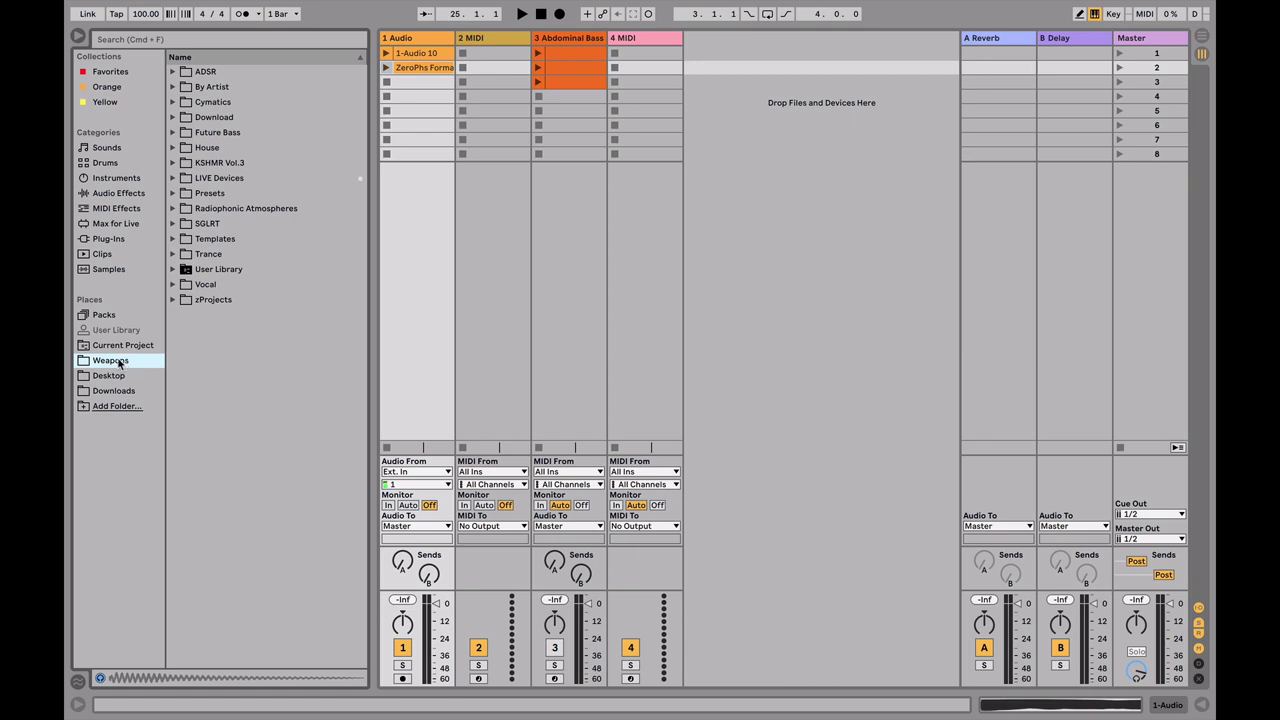
click(104, 412)
scroll(537, 370, down, 1)
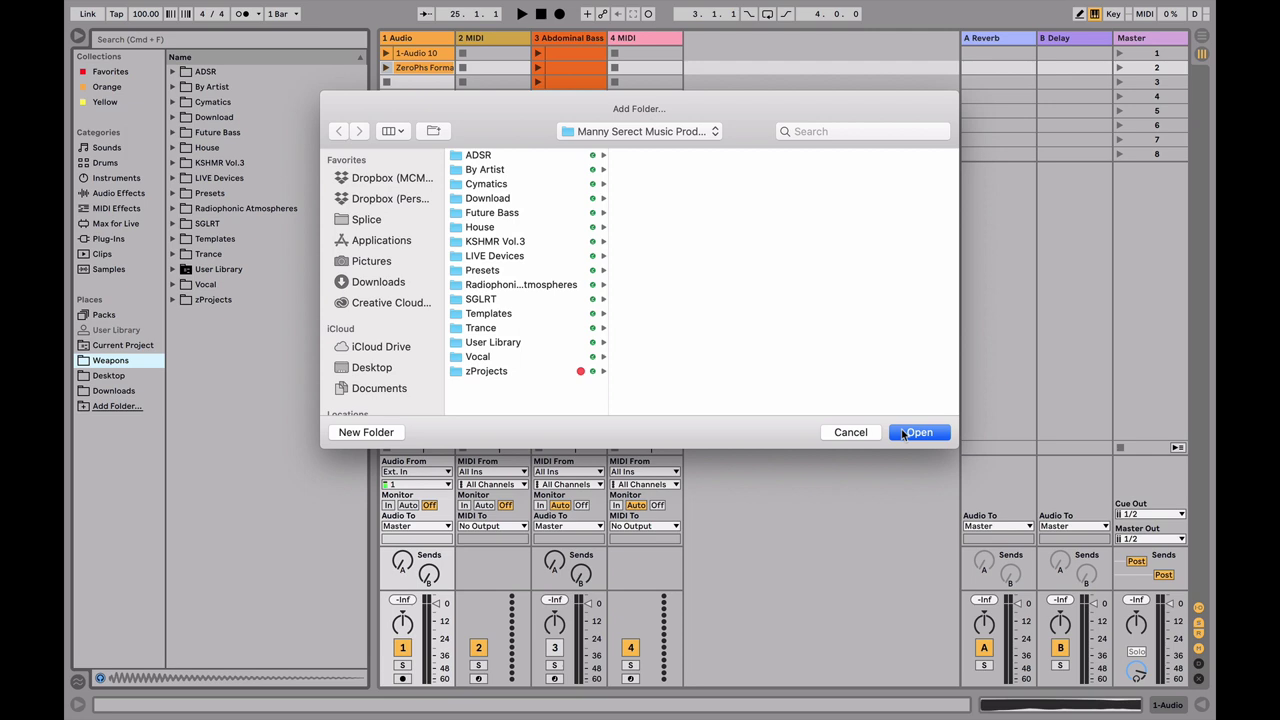
click(863, 434)
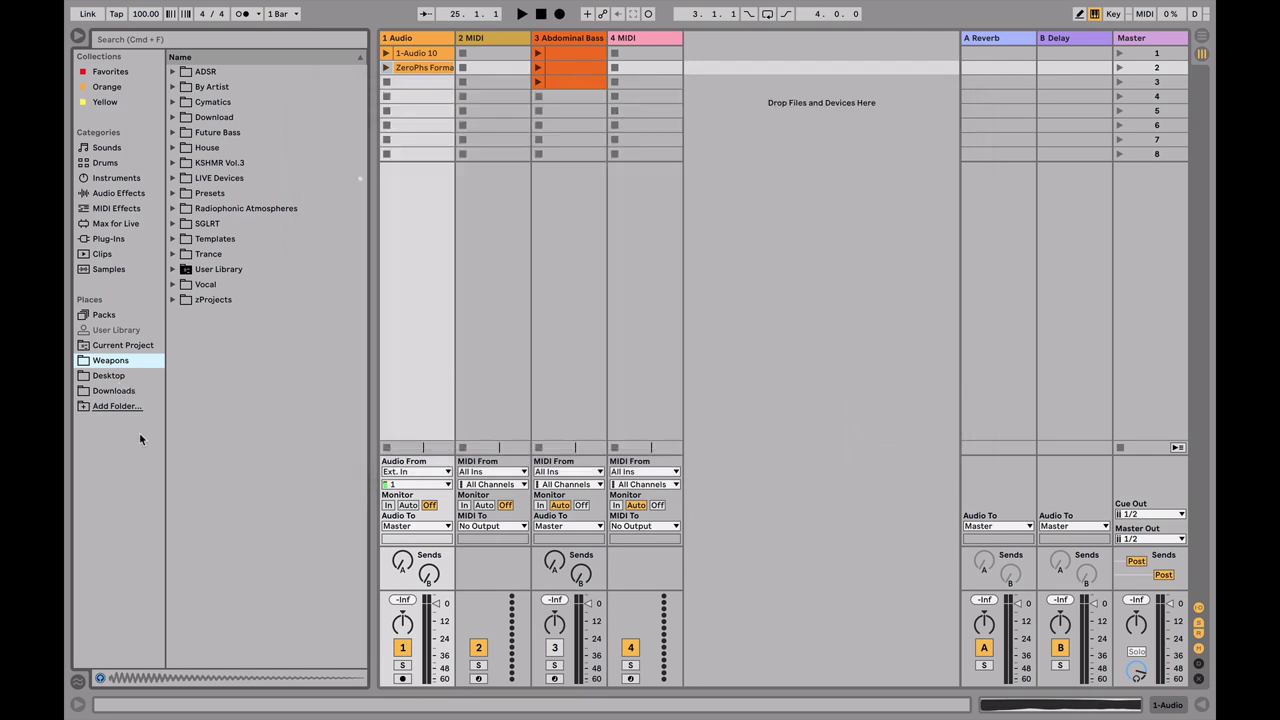
Step: Examine the effect devices on the A Reverb and B Delay return tracks and on the Master track
click(1008, 43)
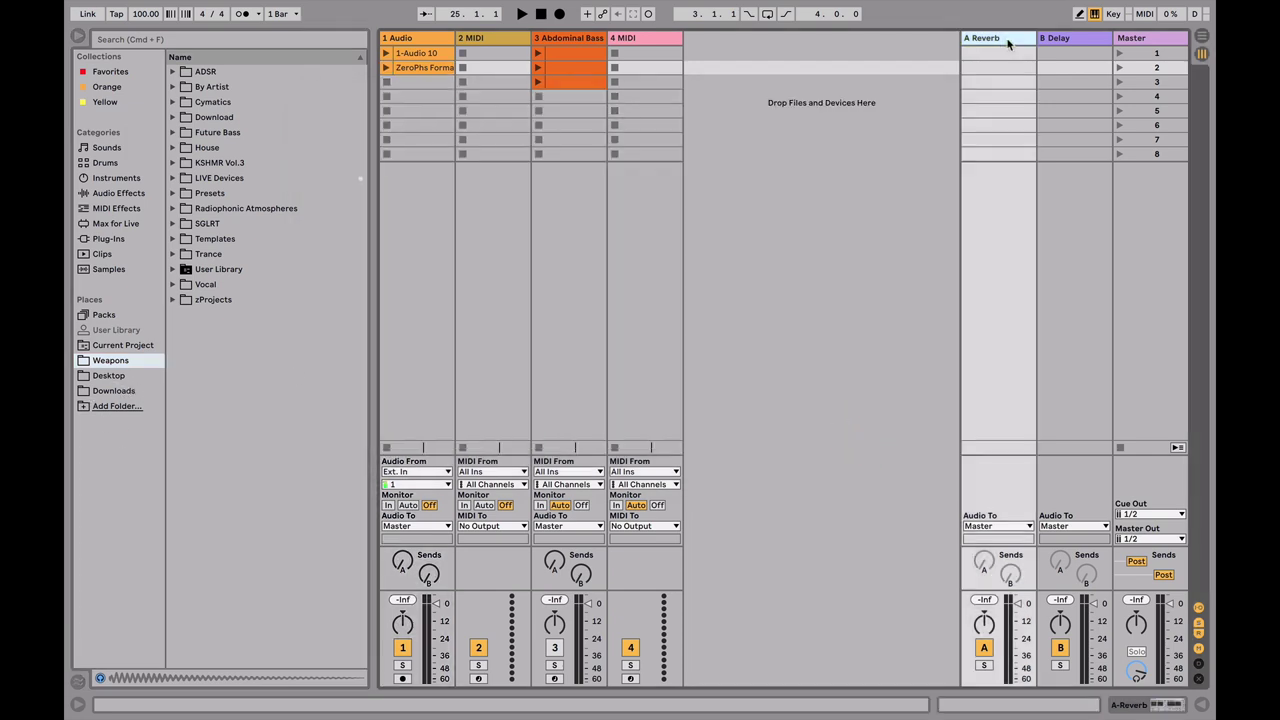
click(1007, 39)
click(1073, 40)
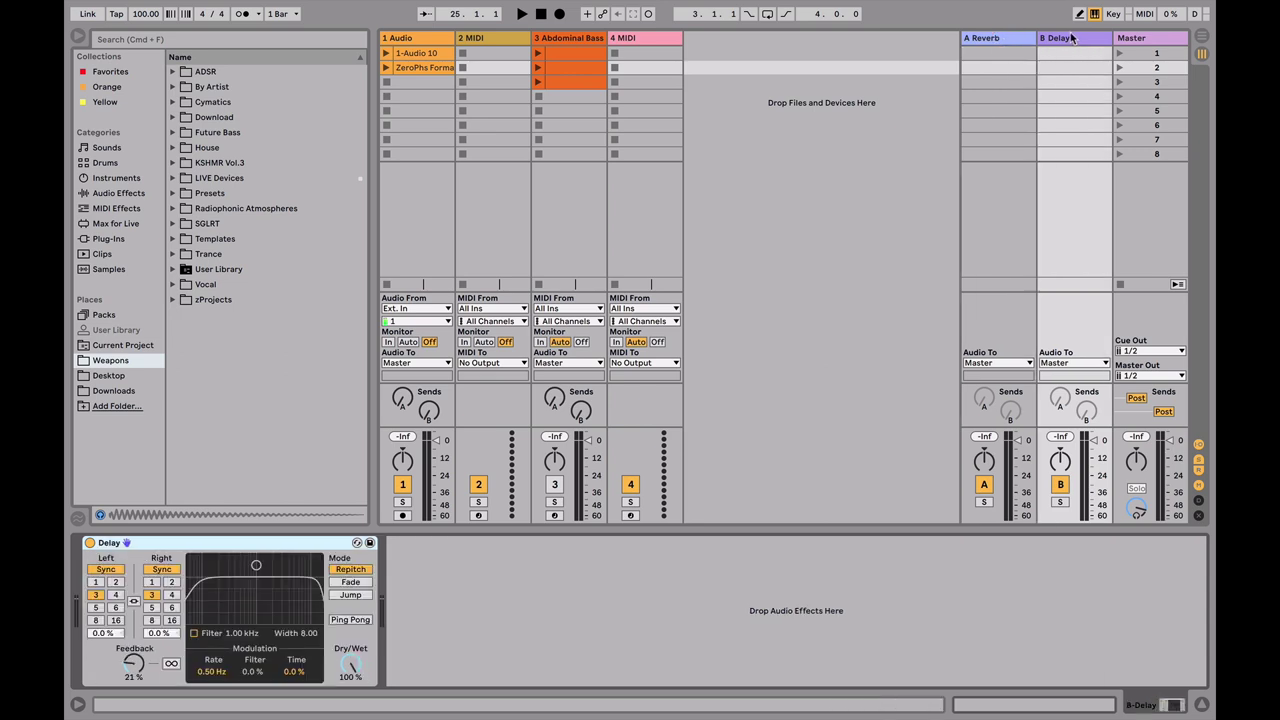
click(1004, 40)
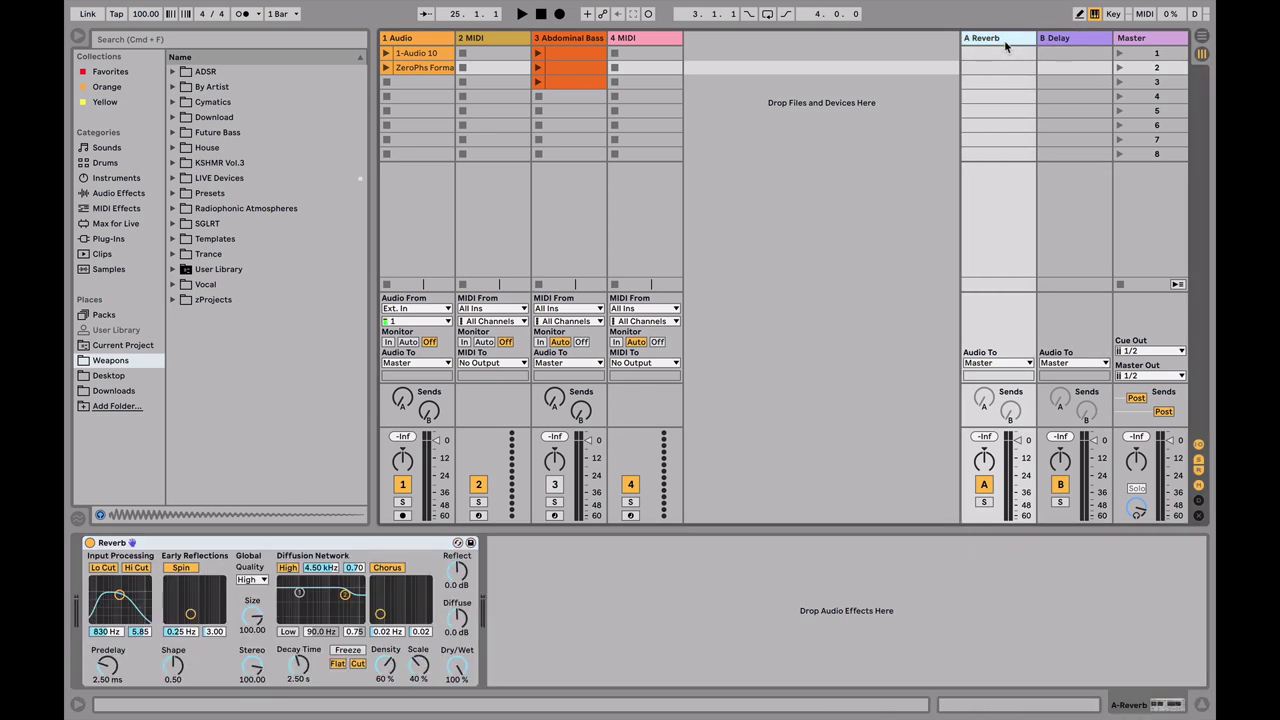
click(1131, 38)
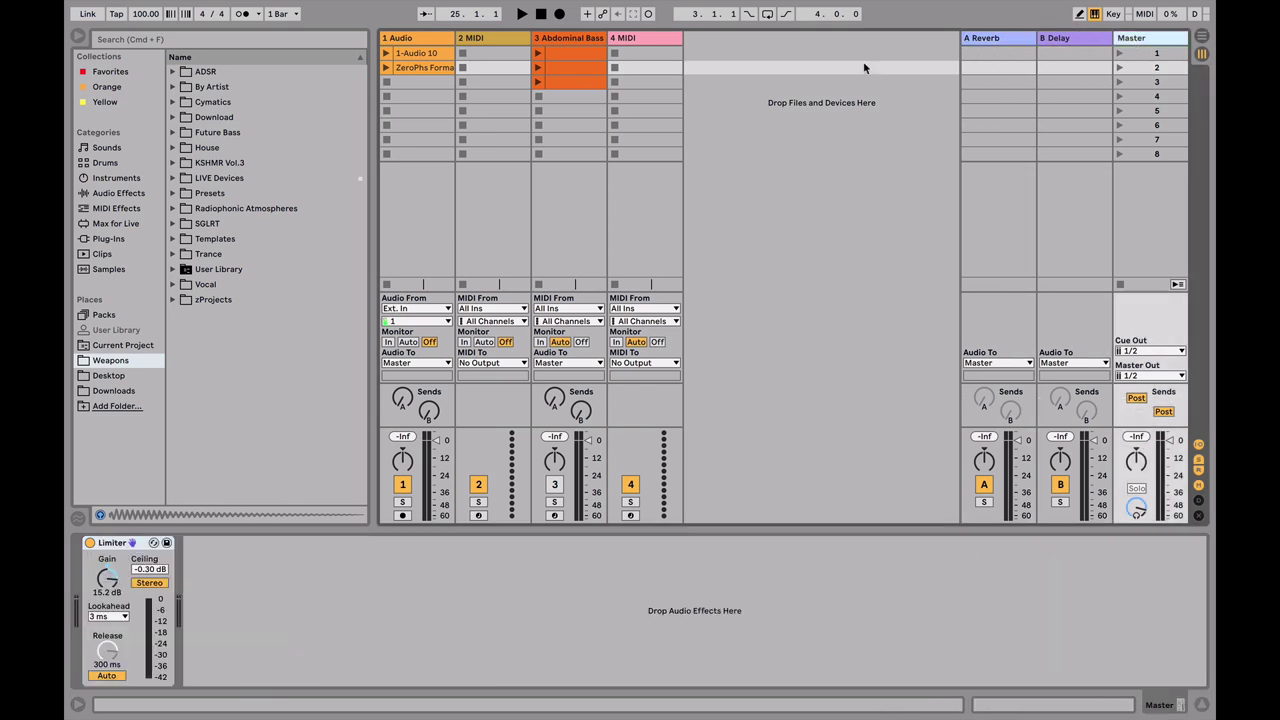
Step: Insert one new audio track, one MIDI track and one return track in Session View
click(721, 55)
right_click(721, 57)
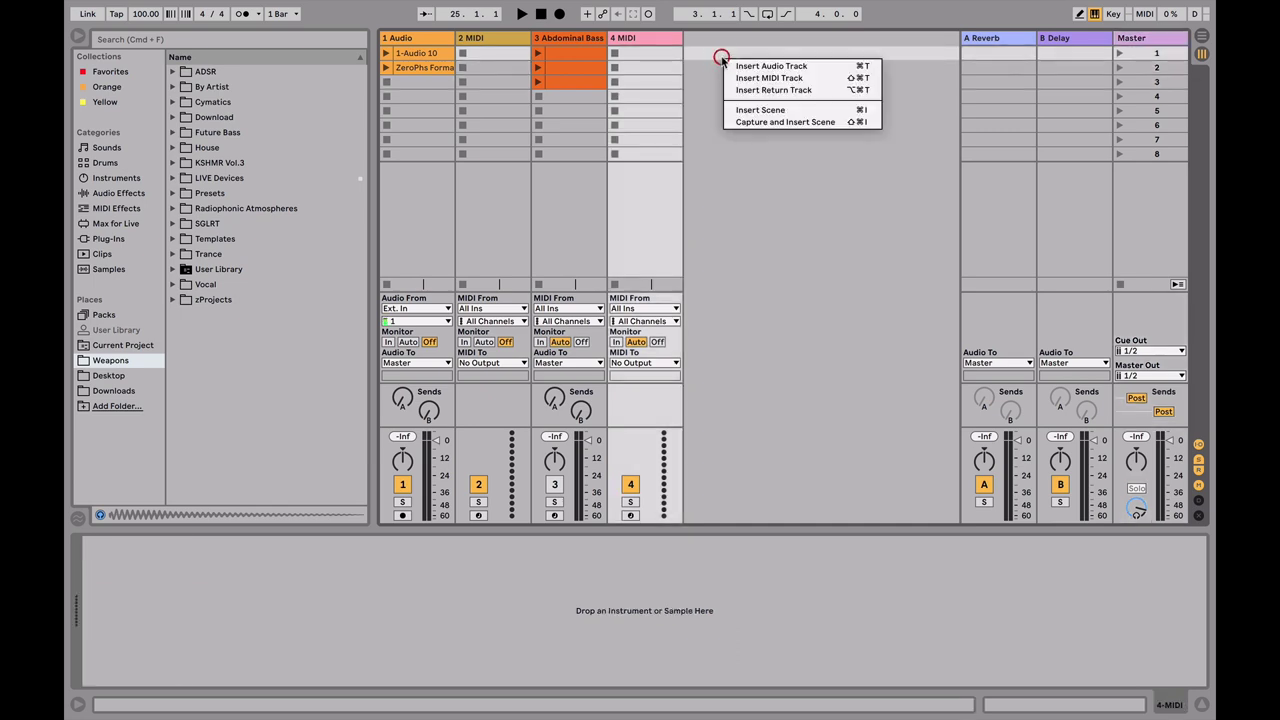
click(785, 66)
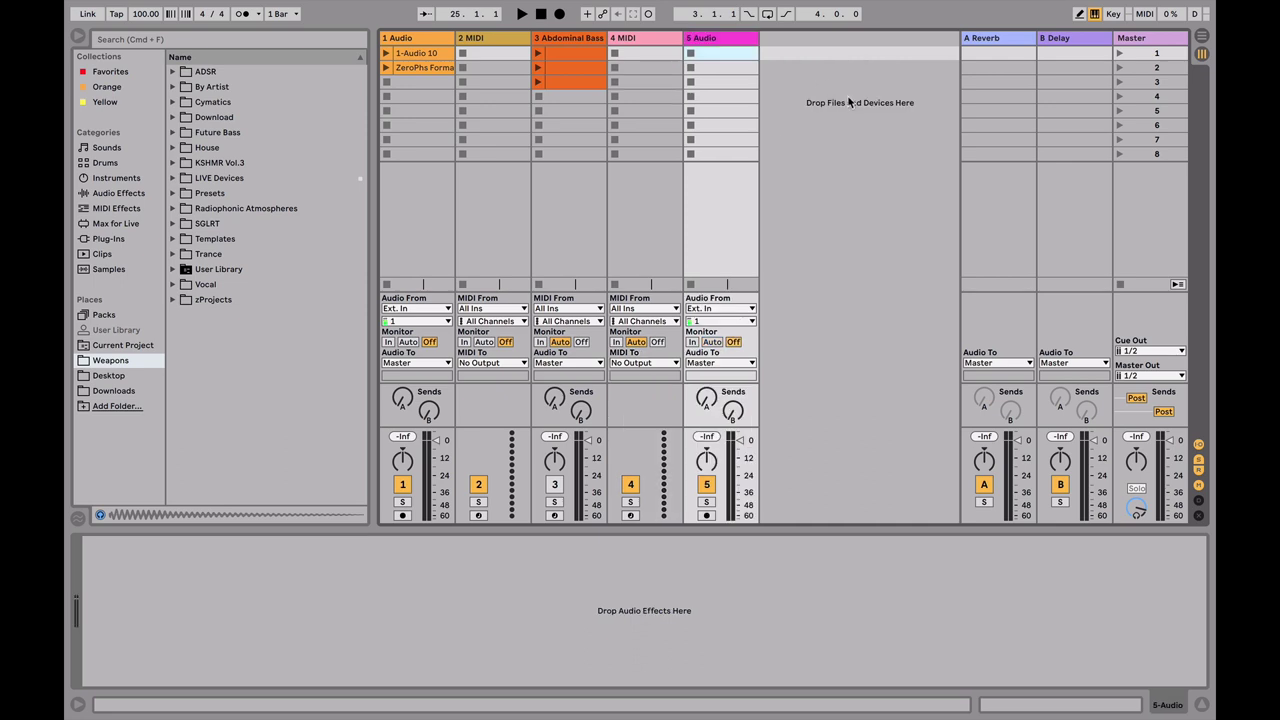
right_click(848, 102)
click(858, 117)
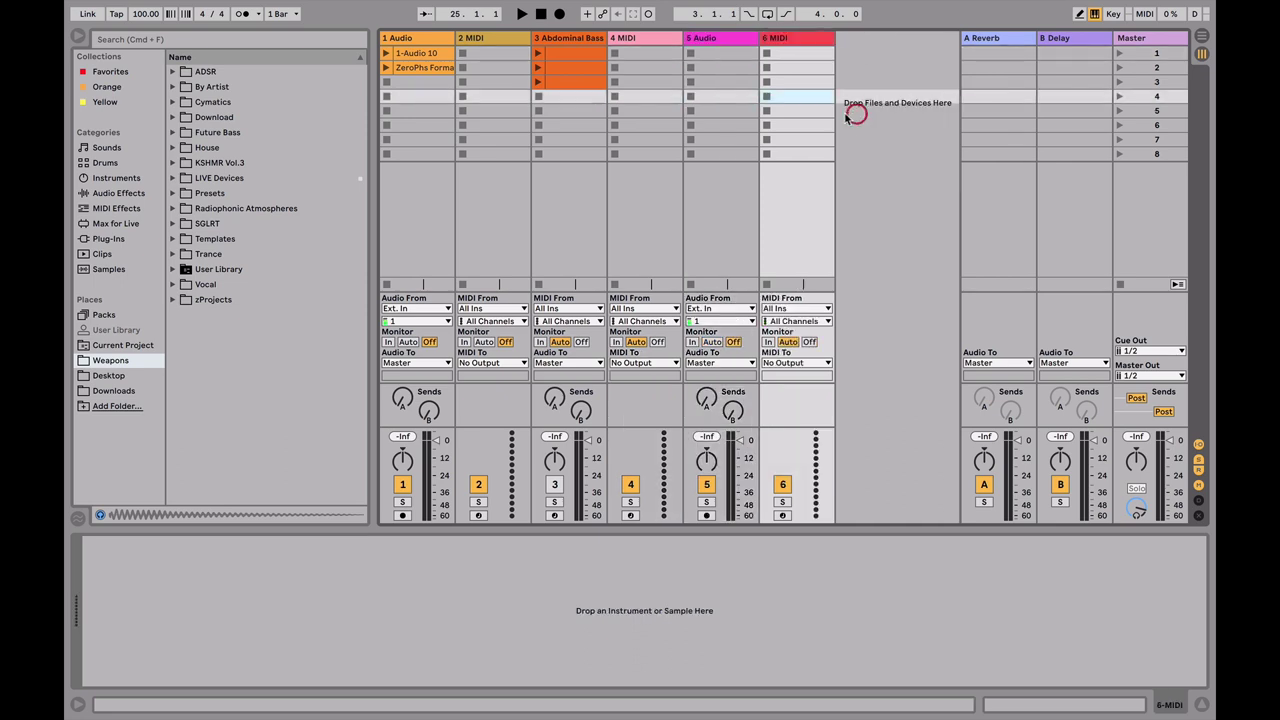
right_click(848, 102)
click(867, 125)
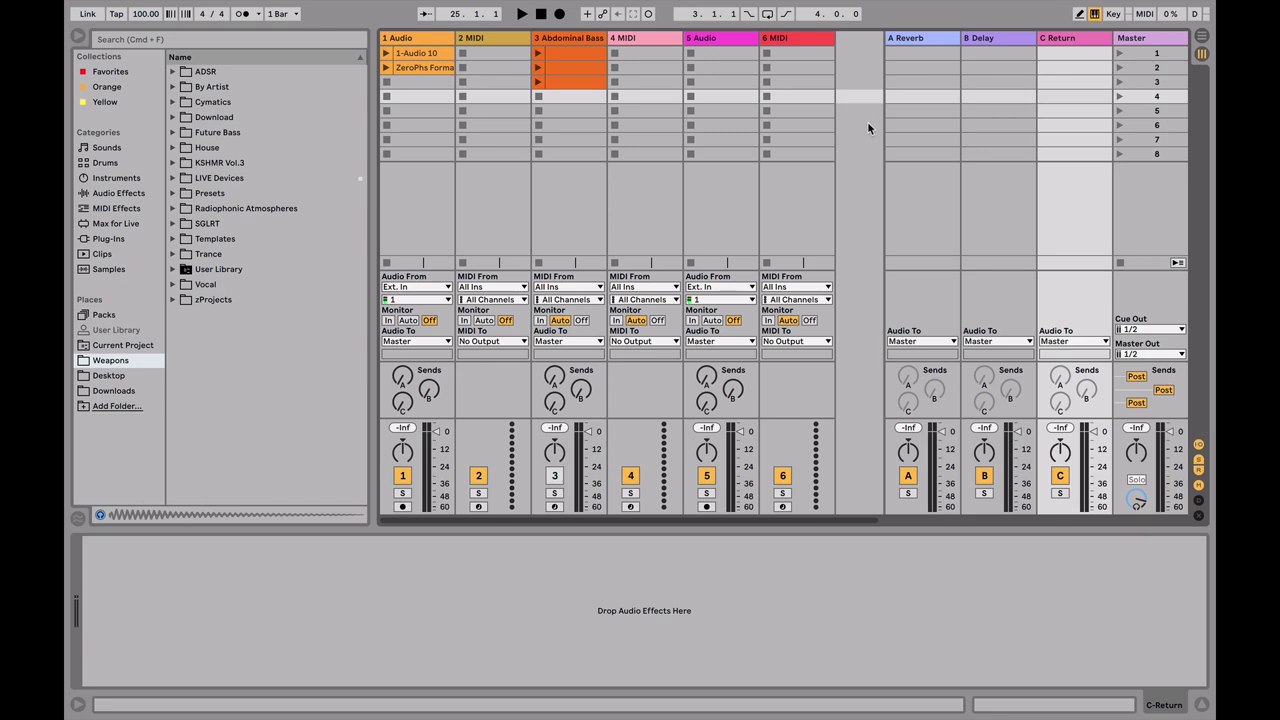
Step: Switch to Arrangement View and view the options for inserting tracks in the empty track area without choosing one
key(Tab)
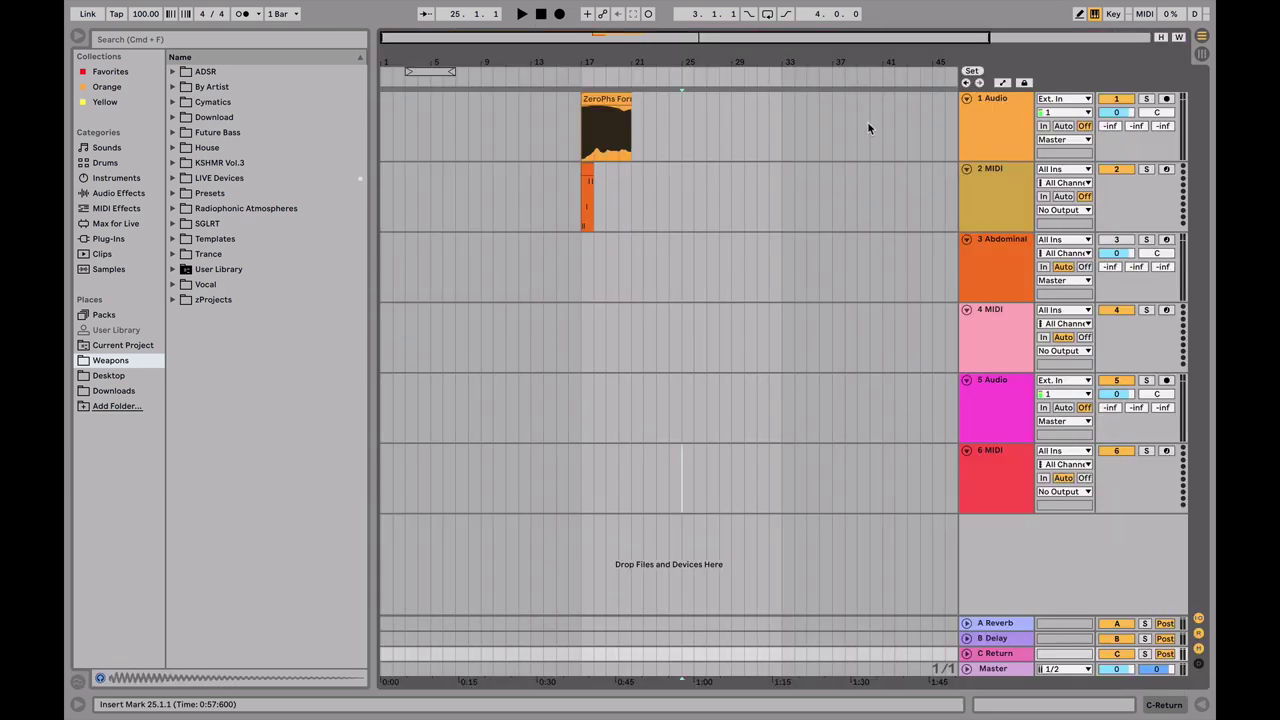
right_click(993, 555)
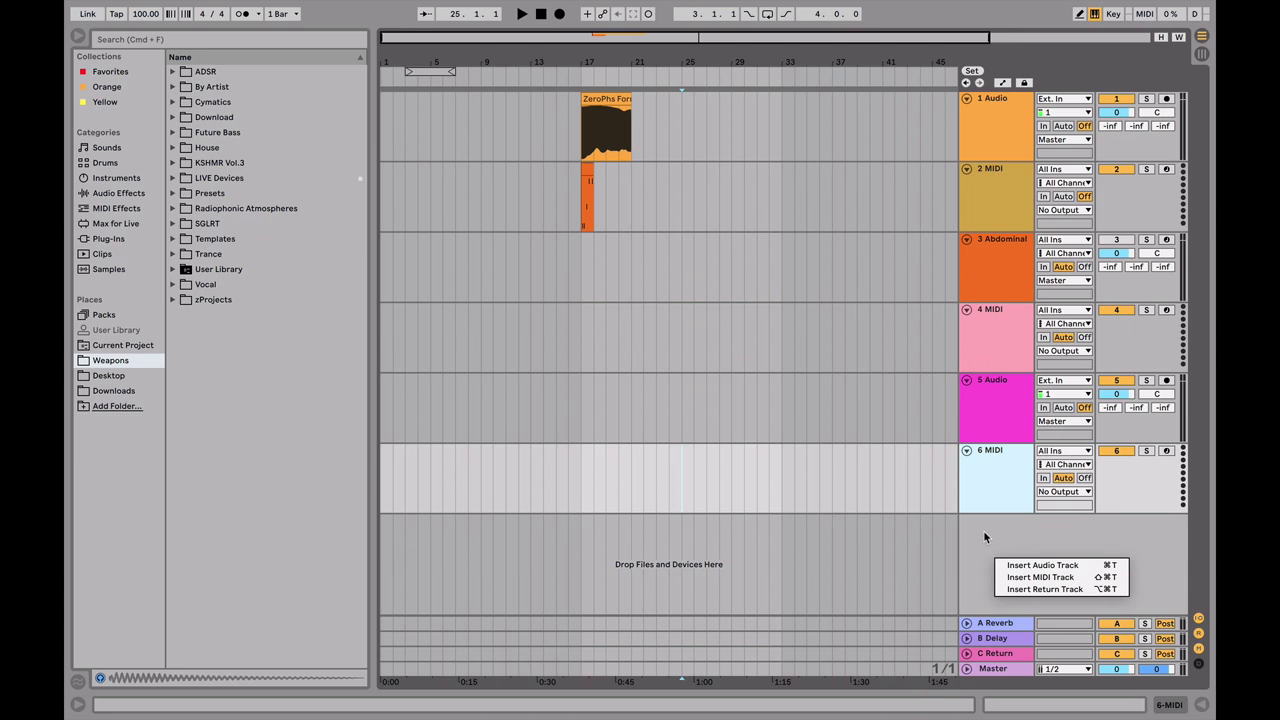
click(983, 537)
Step: Add the Chorus effect from the Audio Effects category to the 1 Audio track
click(998, 135)
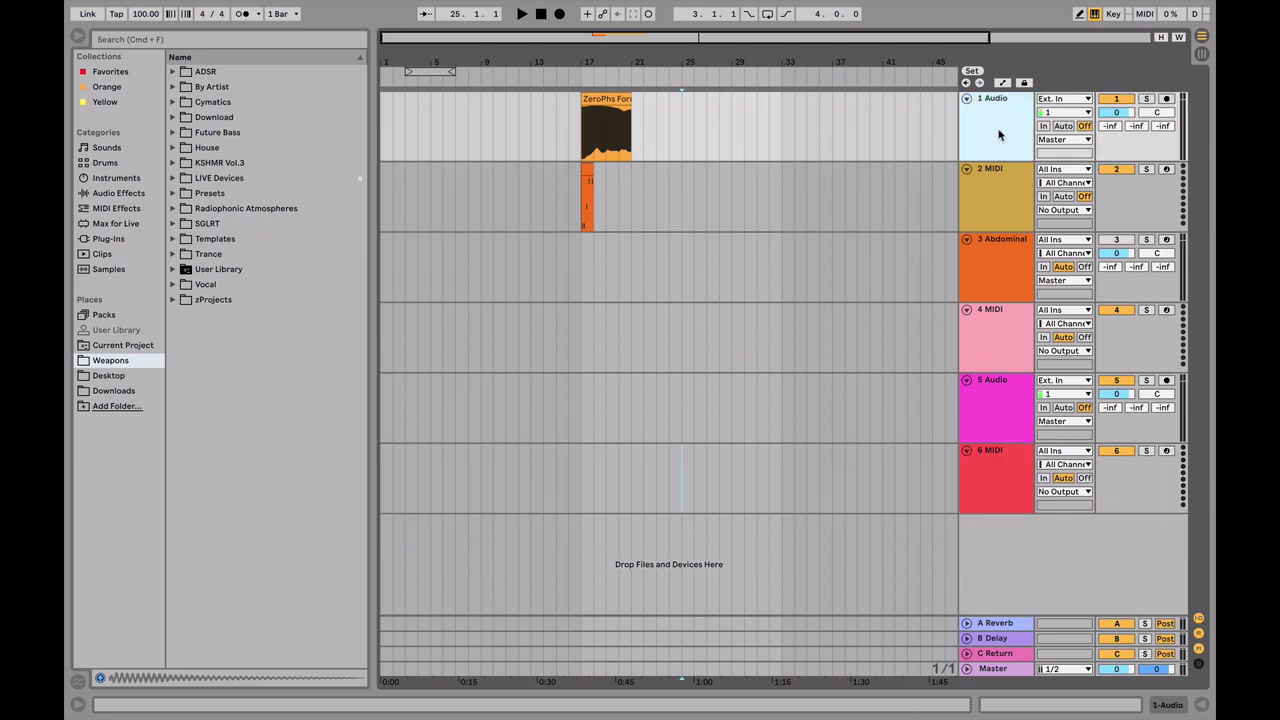
click(106, 239)
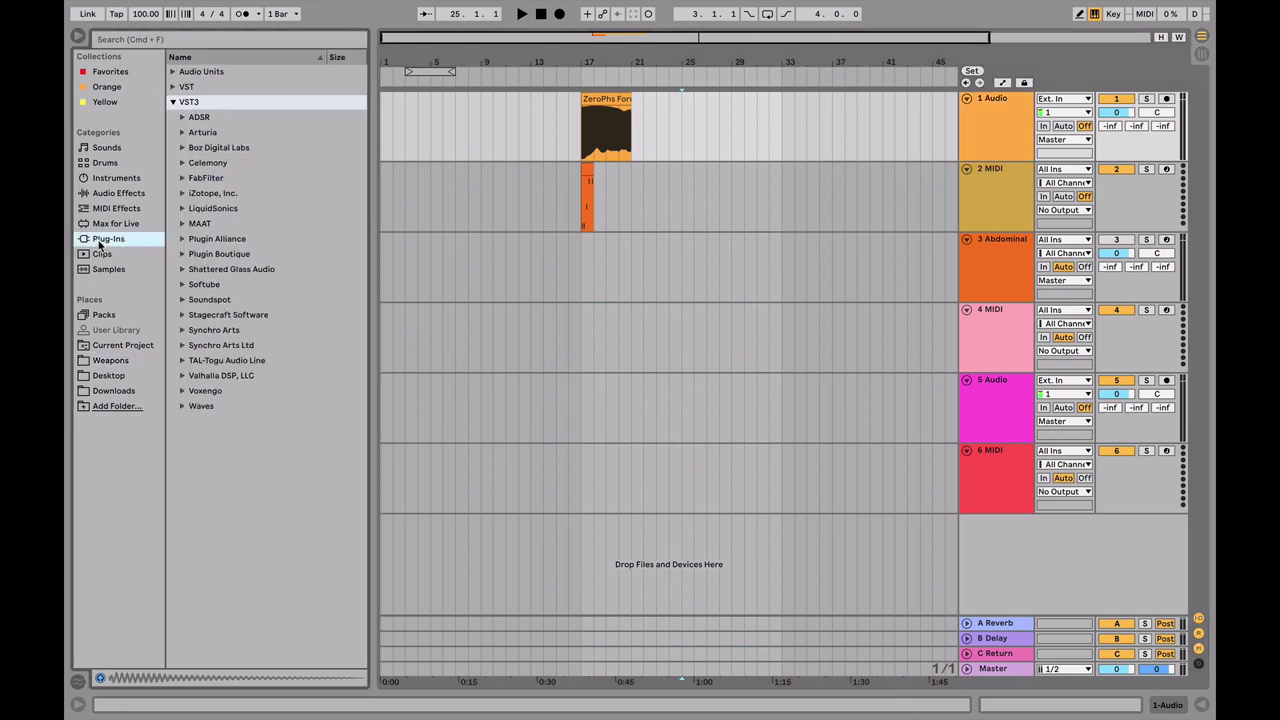
click(118, 193)
click(977, 120)
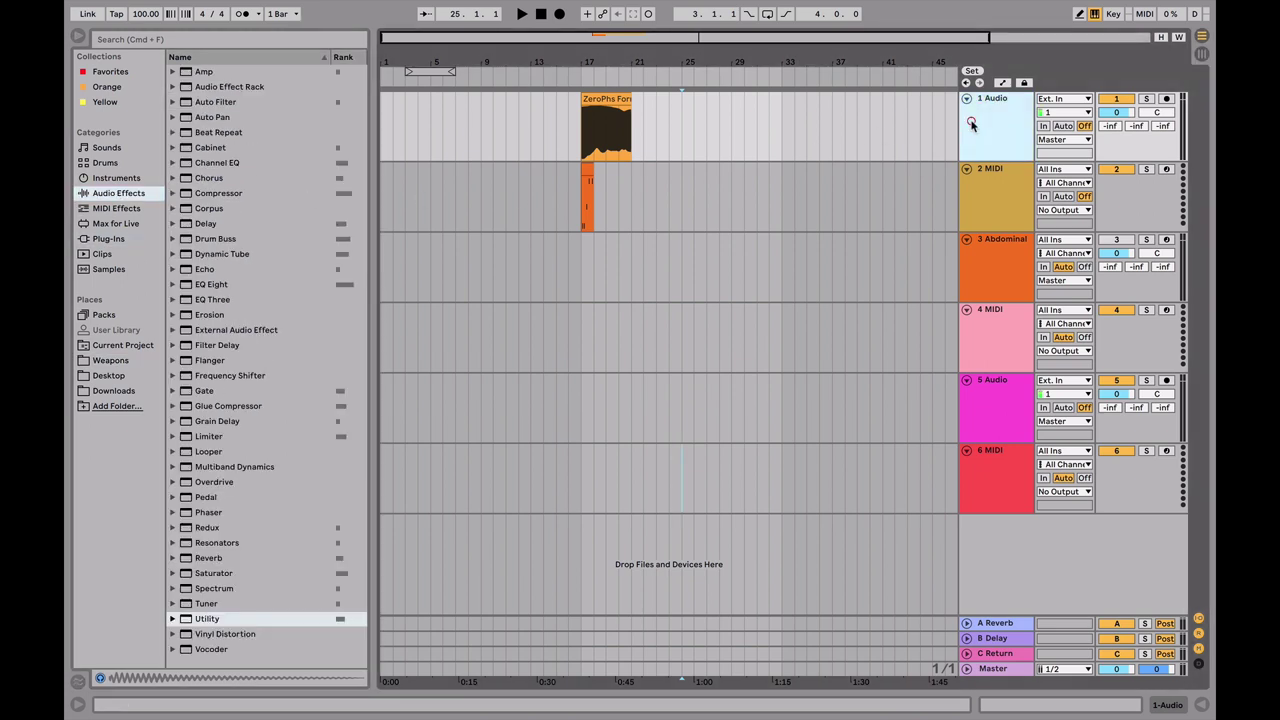
click(207, 180)
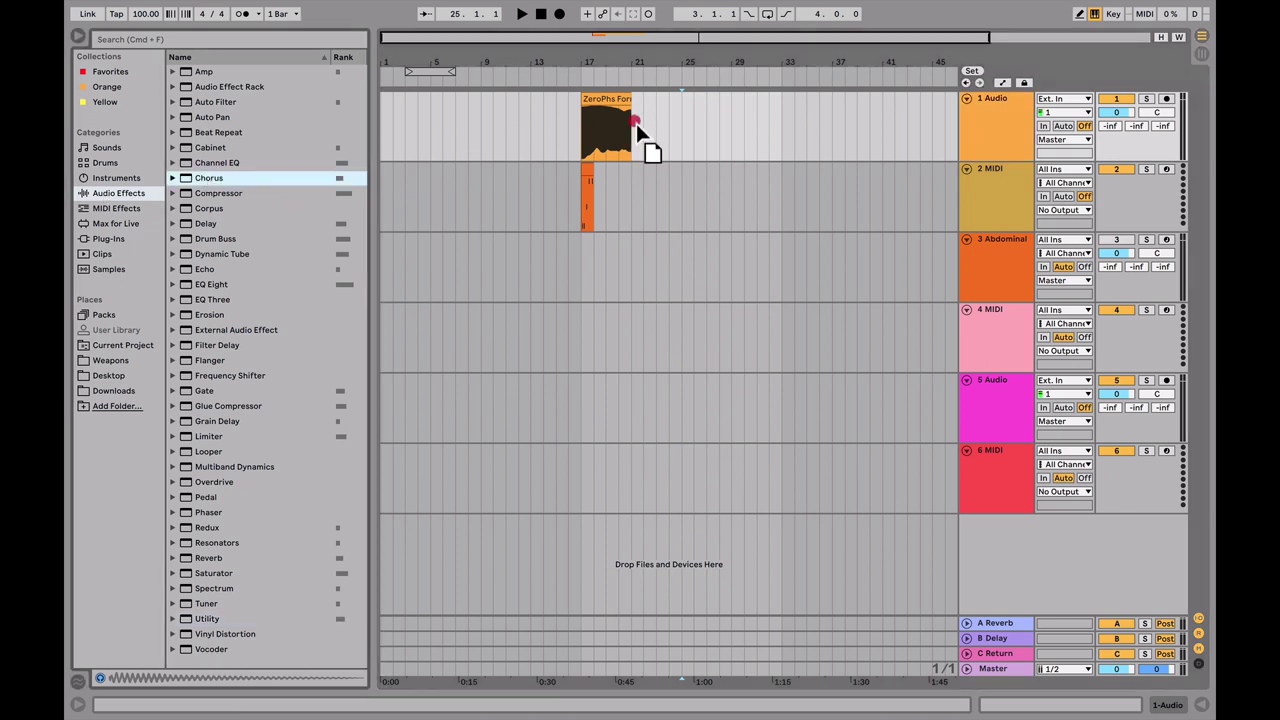
drag(684, 124, 679, 123)
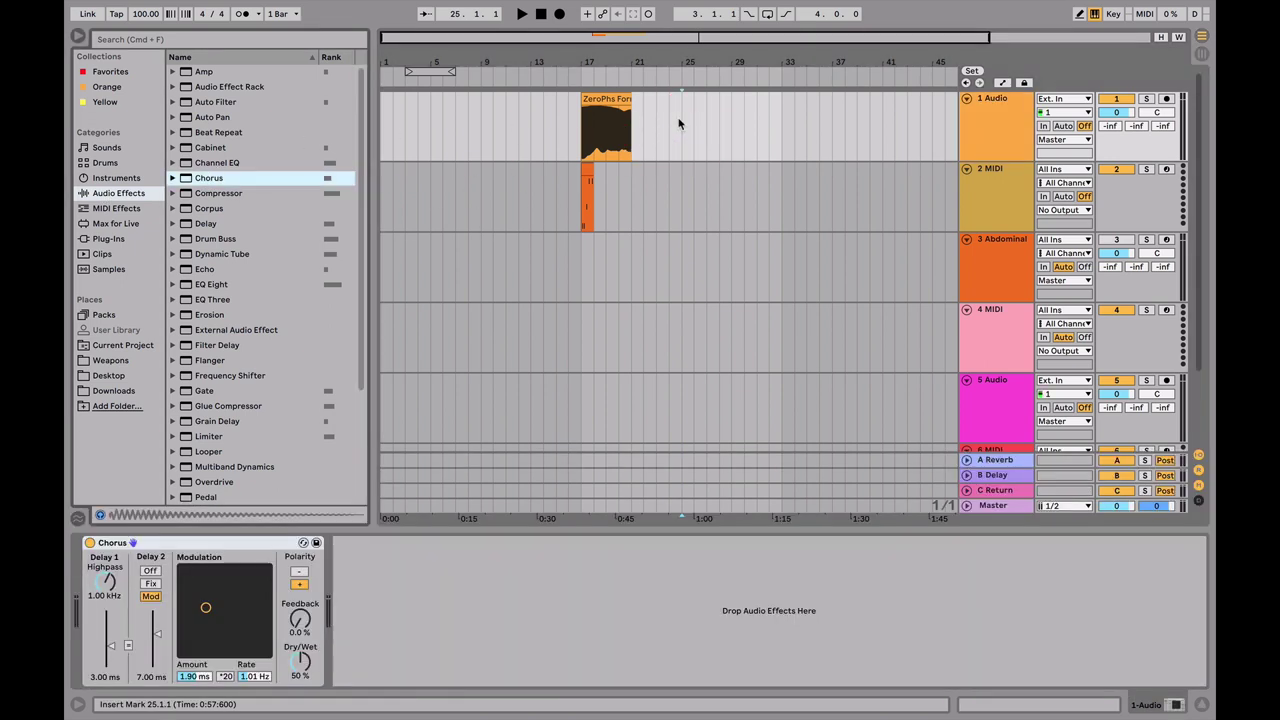
Step: Add Echo and External Audio Effect to the 2 MIDI track, and load the Warp Drive D.adv bass sound as its instrument
click(995, 188)
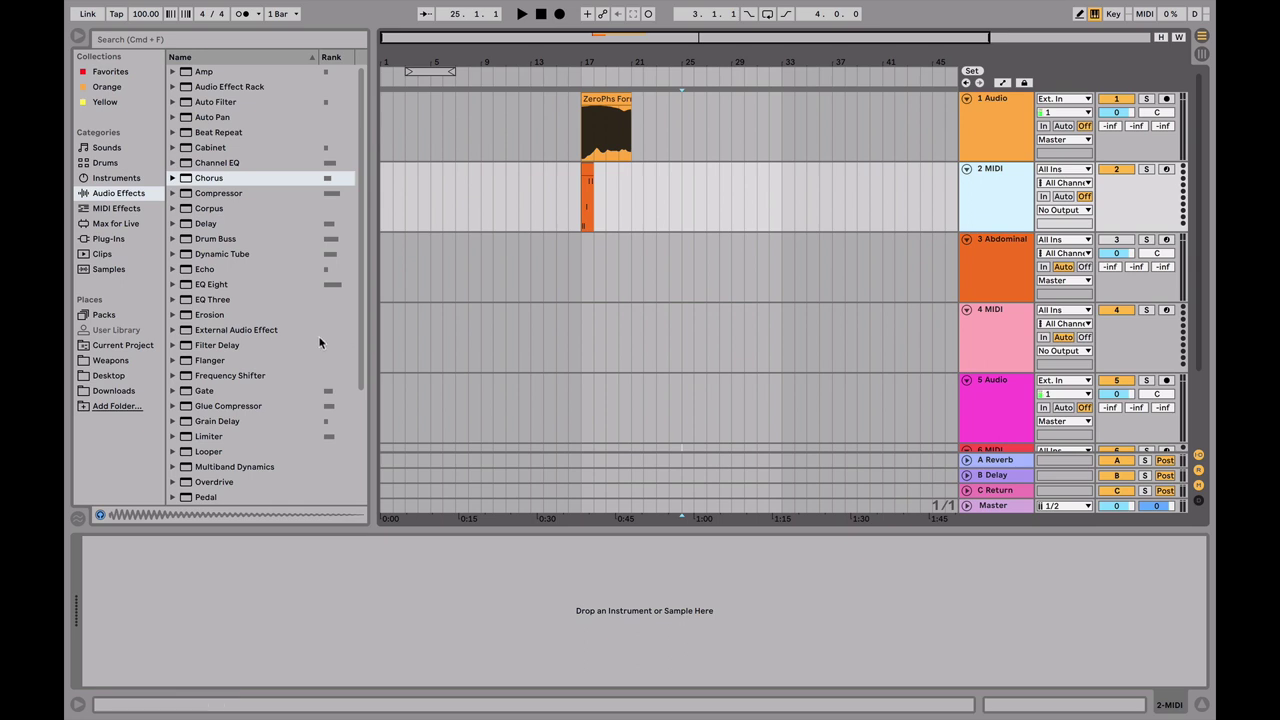
click(205, 270)
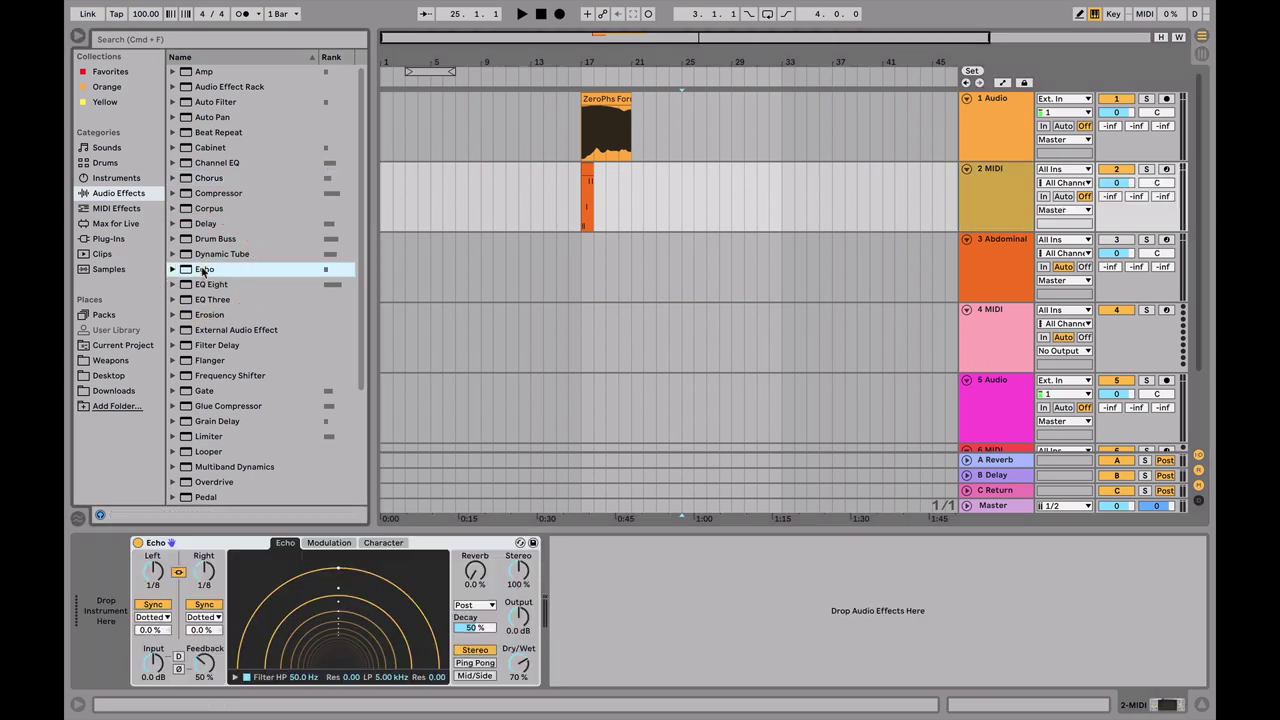
double_click(209, 333)
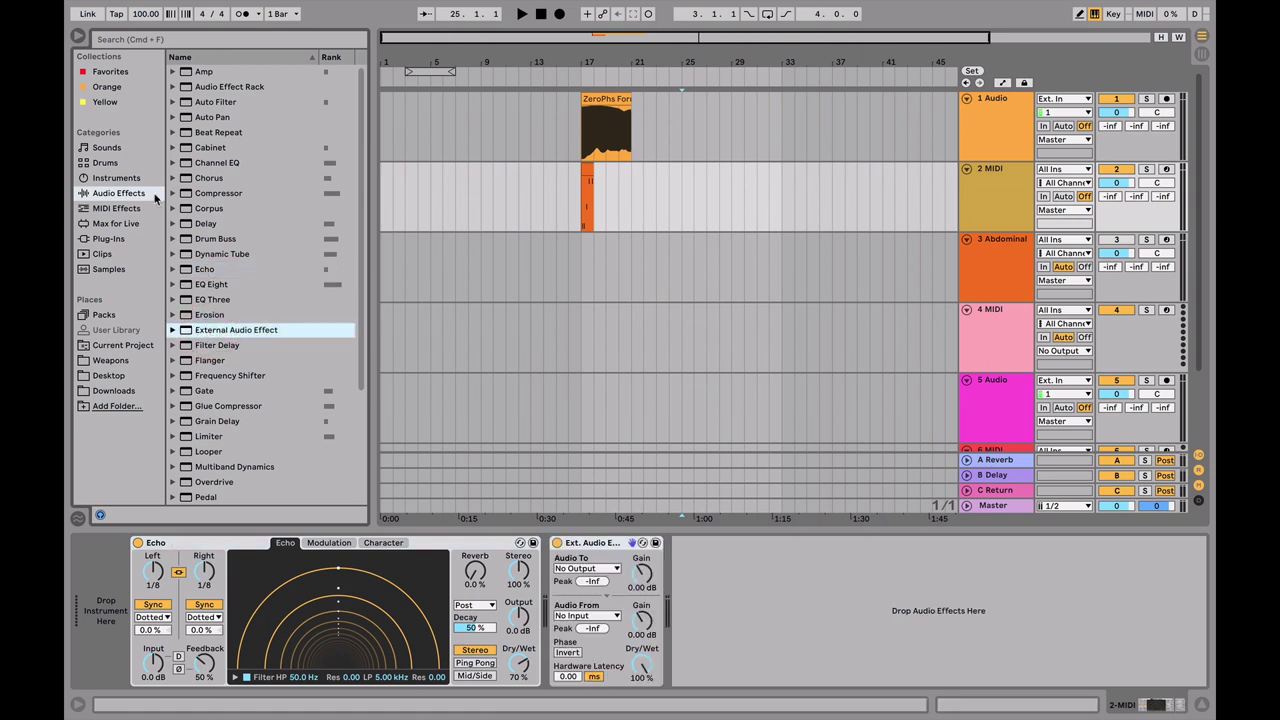
click(118, 150)
double_click(232, 250)
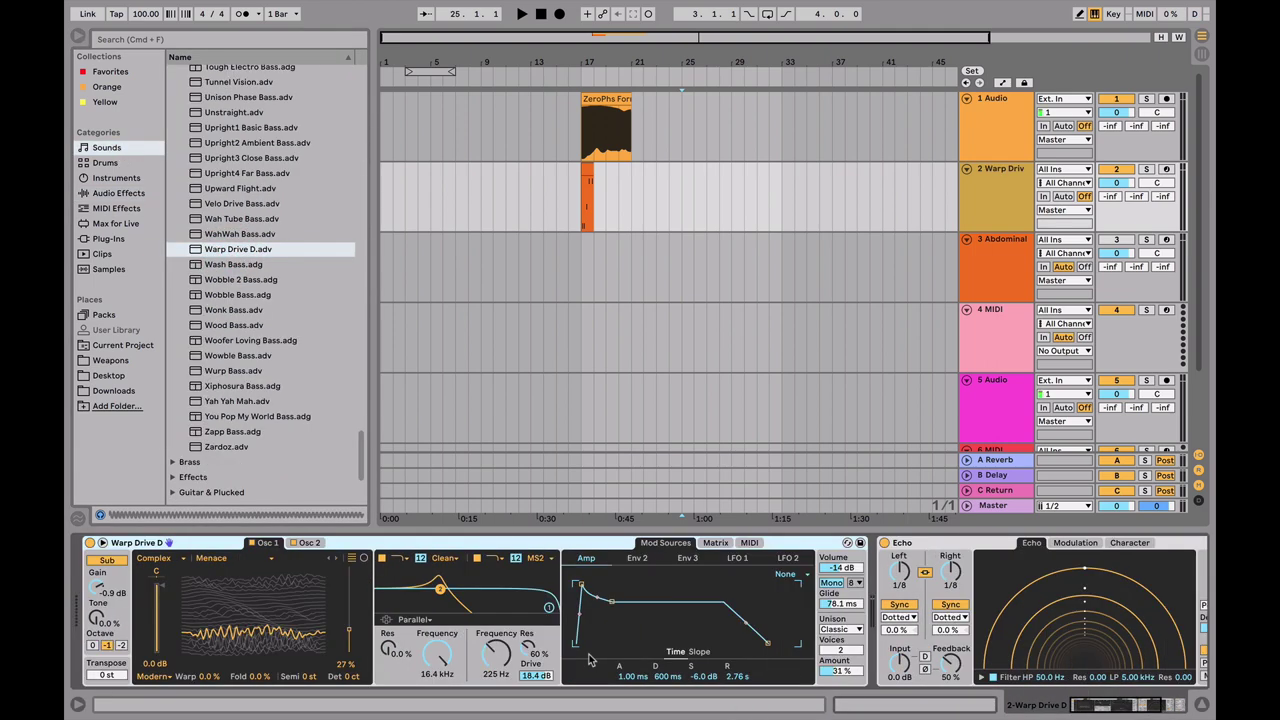
Step: Select the Warp Drive D track and place the insert marker at 17.1.1, the start of its MIDI clip
click(998, 186)
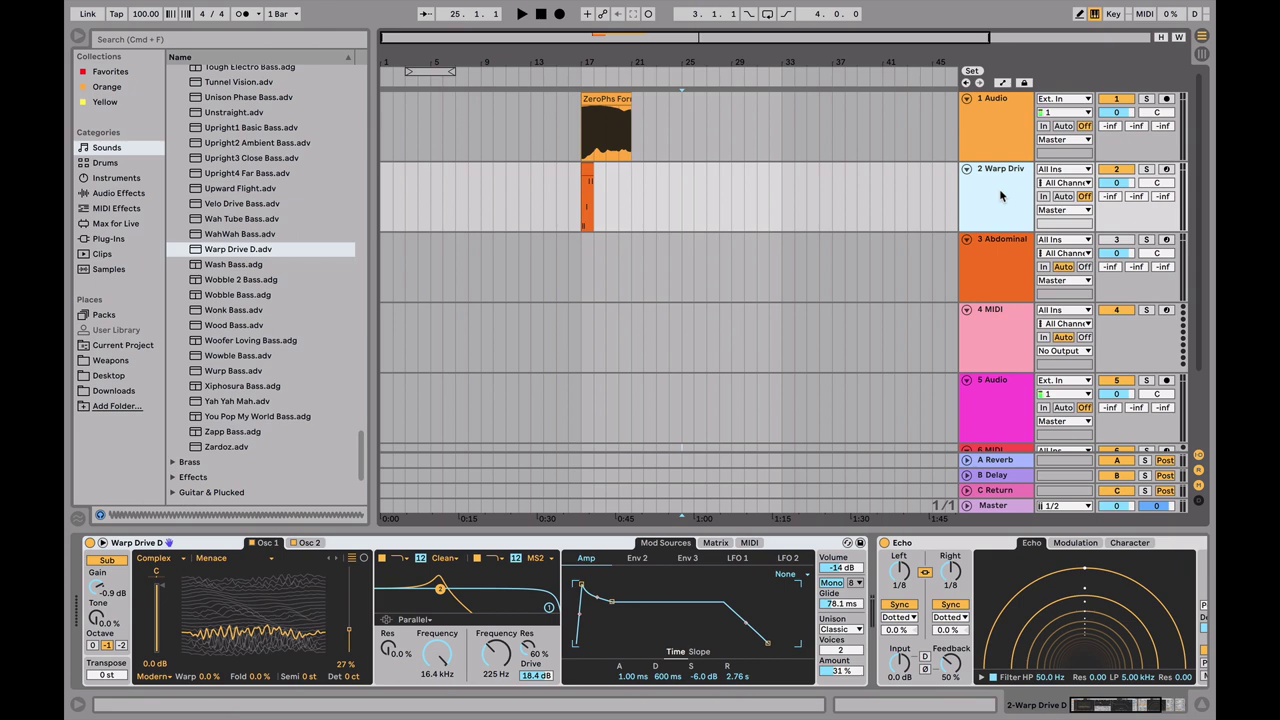
click(568, 215)
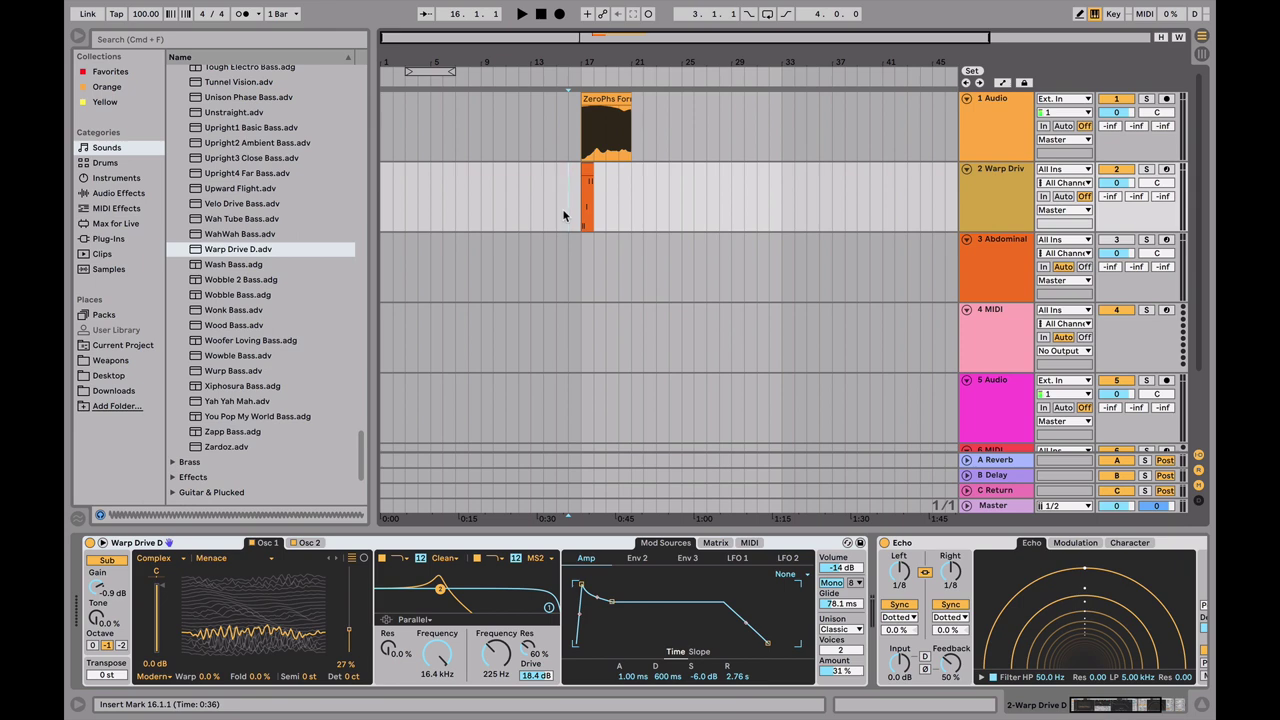
click(578, 213)
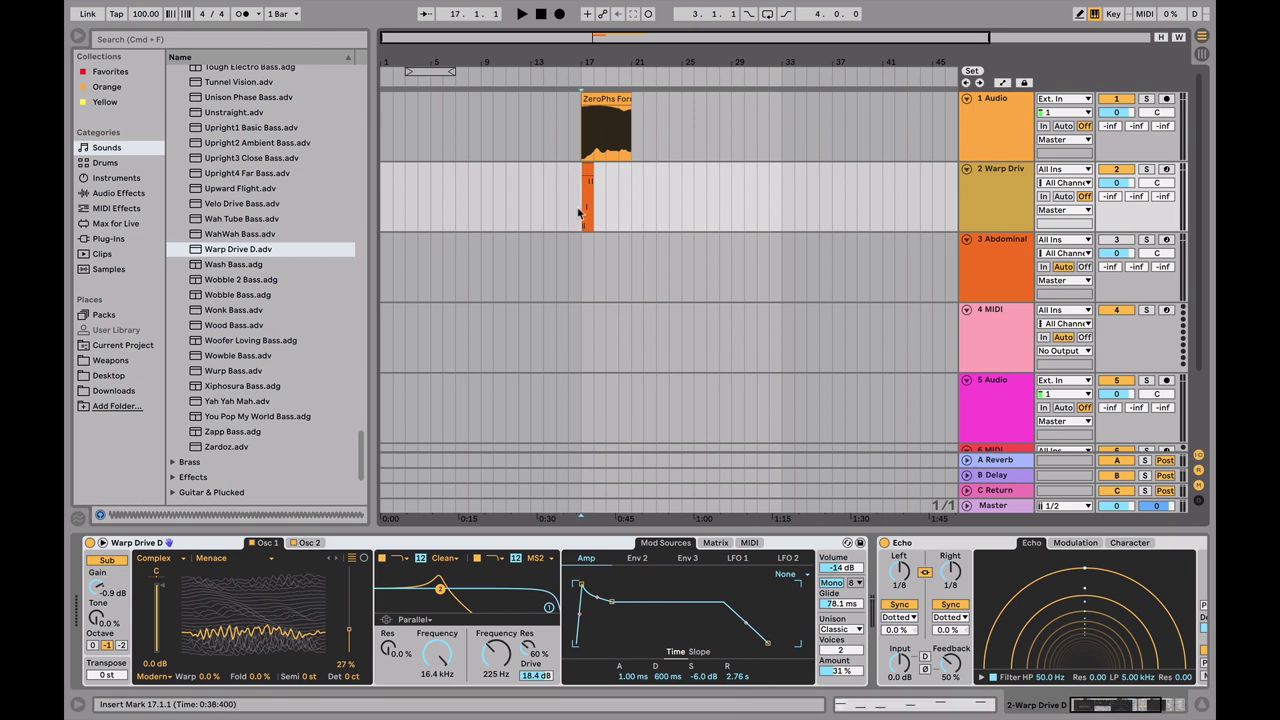